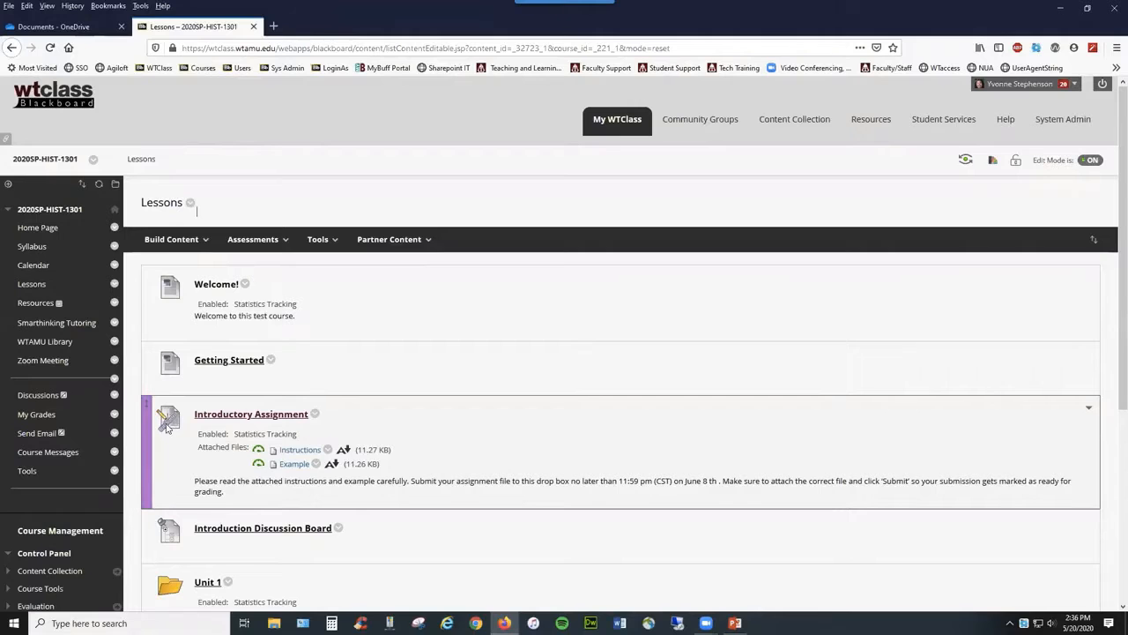
Look over the Lessons page, switch Edit Mode off to view it as displayed without editing, and switch it back on.
scroll(182, 467, "down", 3)
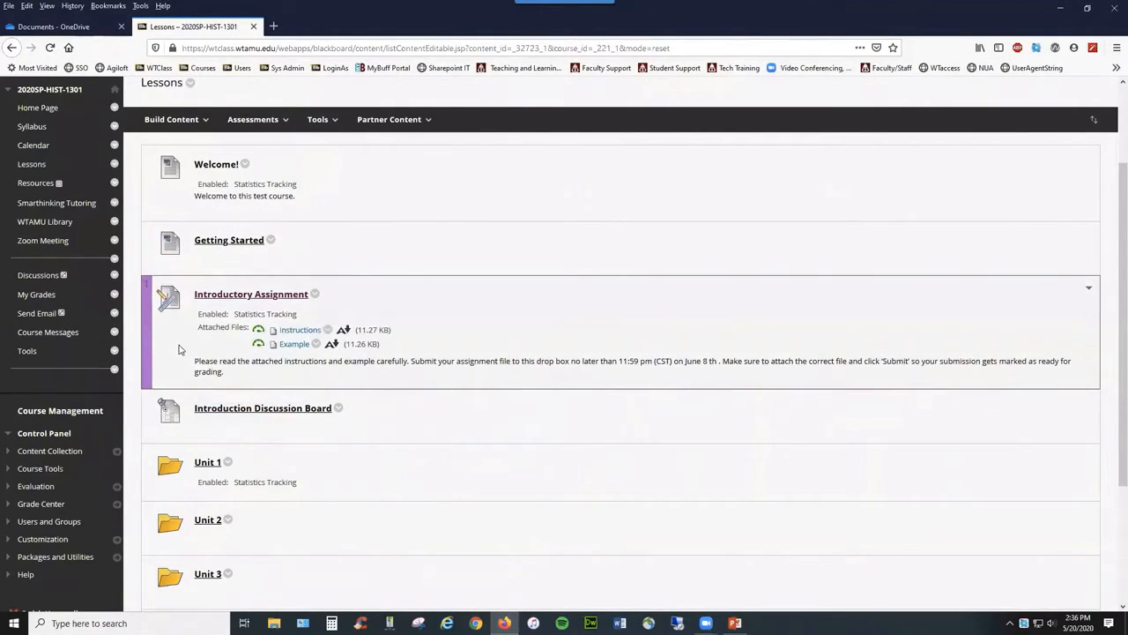
scroll(178, 350, "up", 3)
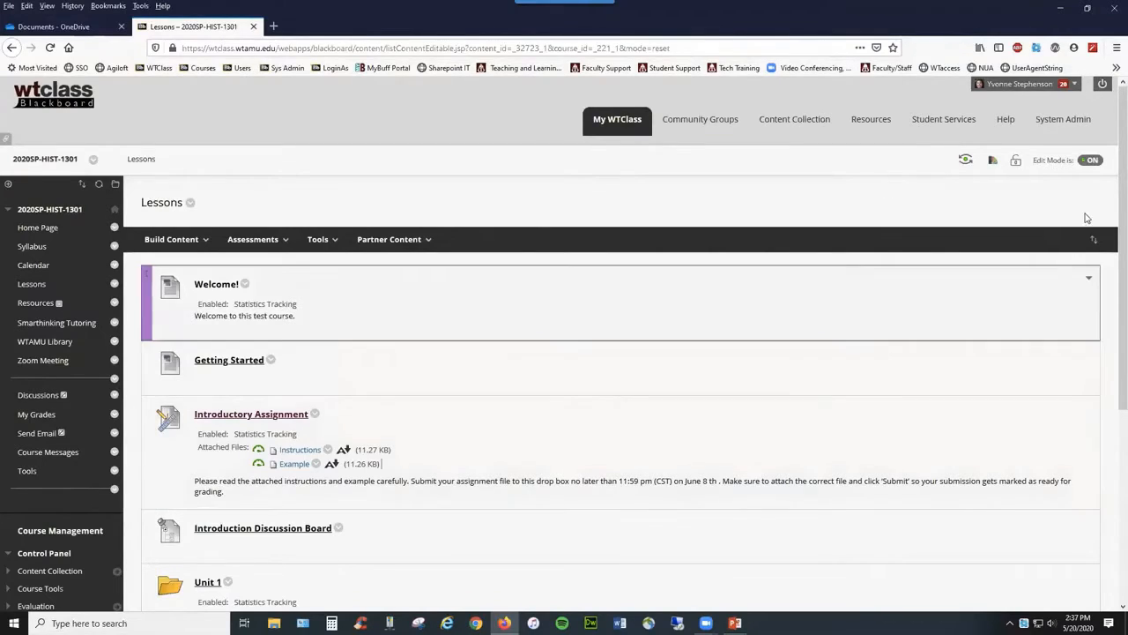
left_click(1090, 163)
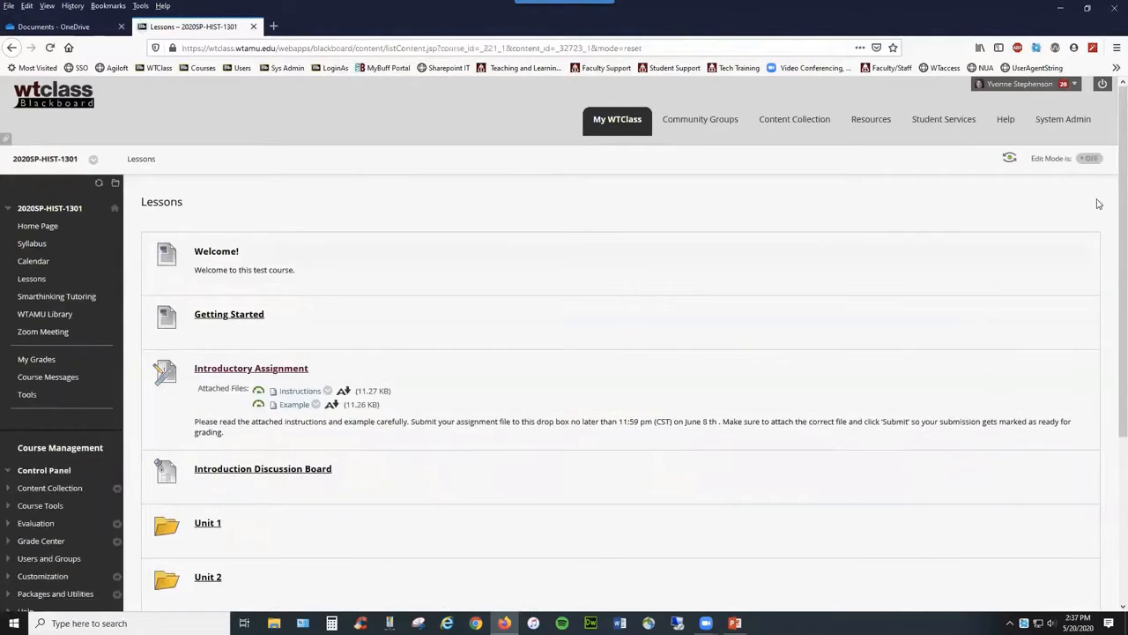
left_click(1073, 161)
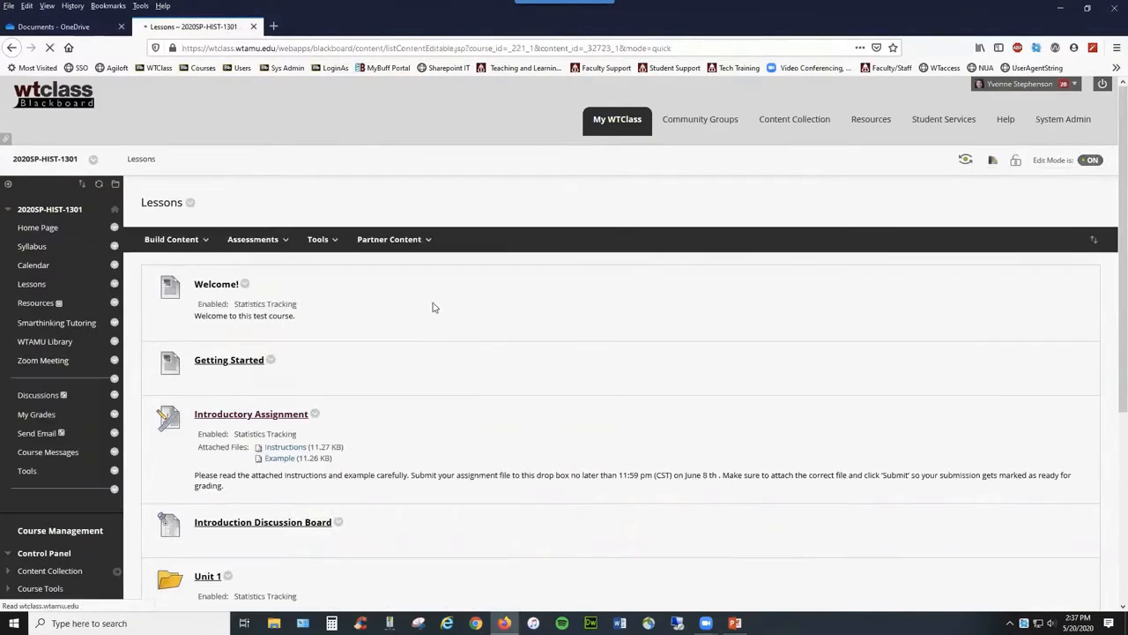
Open the Unit 1 folder in Lessons and start creating a new assignment inside it.
left_click(269, 247)
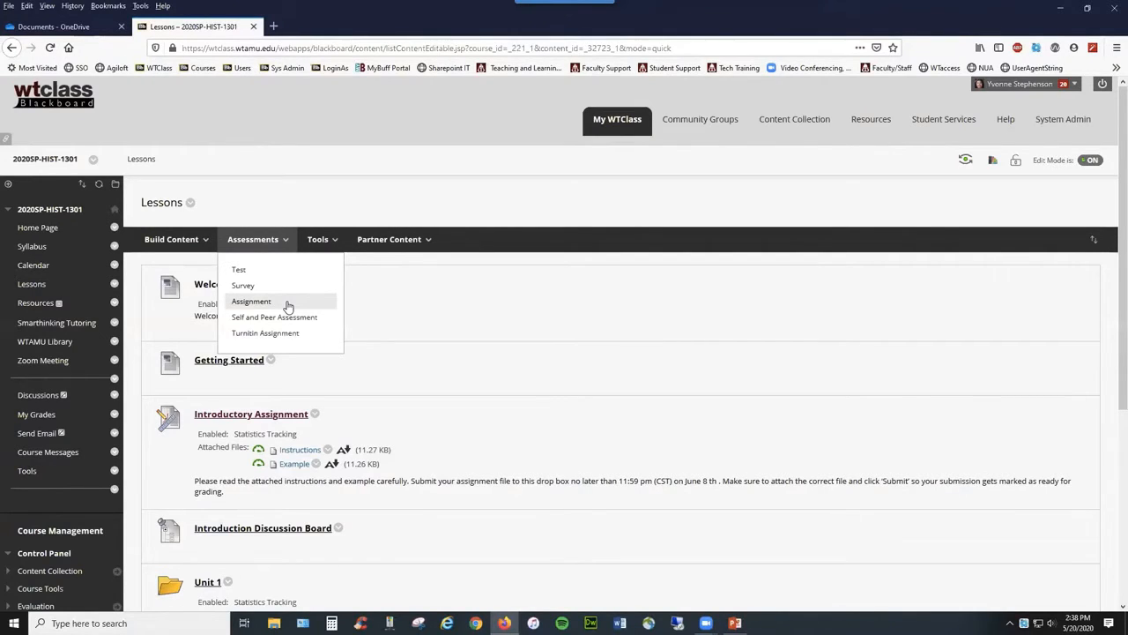
left_click(251, 301)
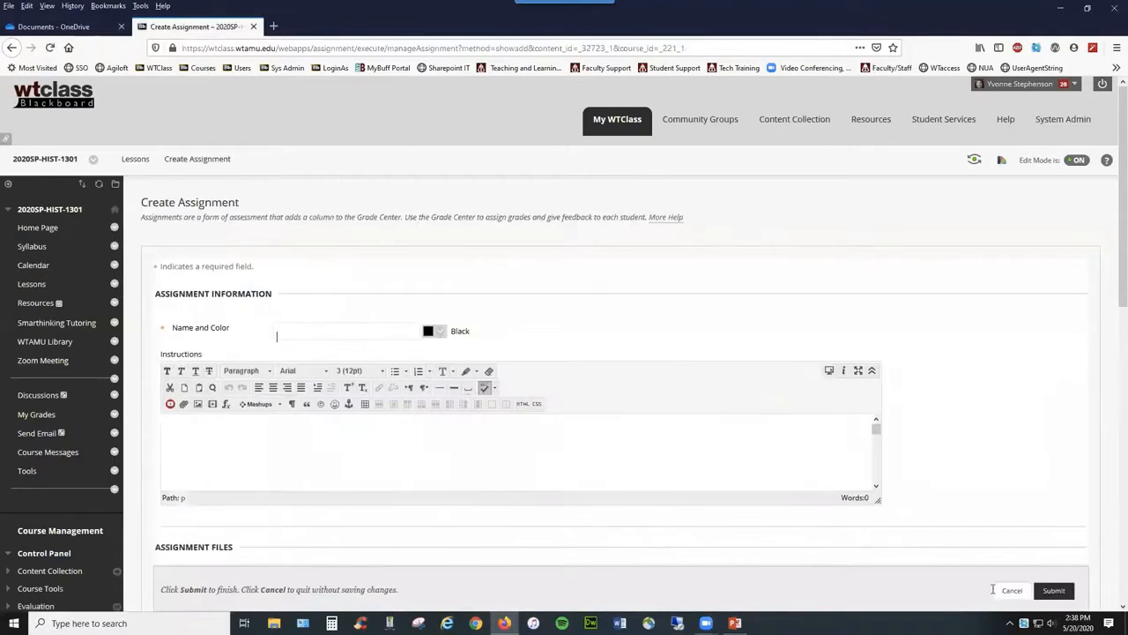
scroll(255, 468, "down", 2)
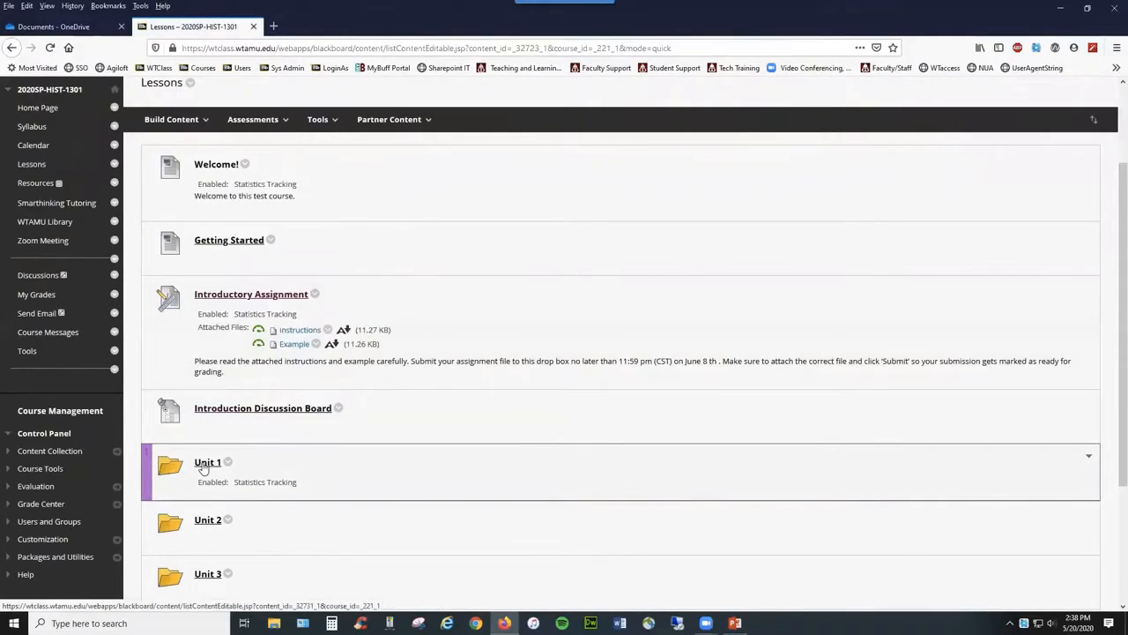
left_click(203, 467)
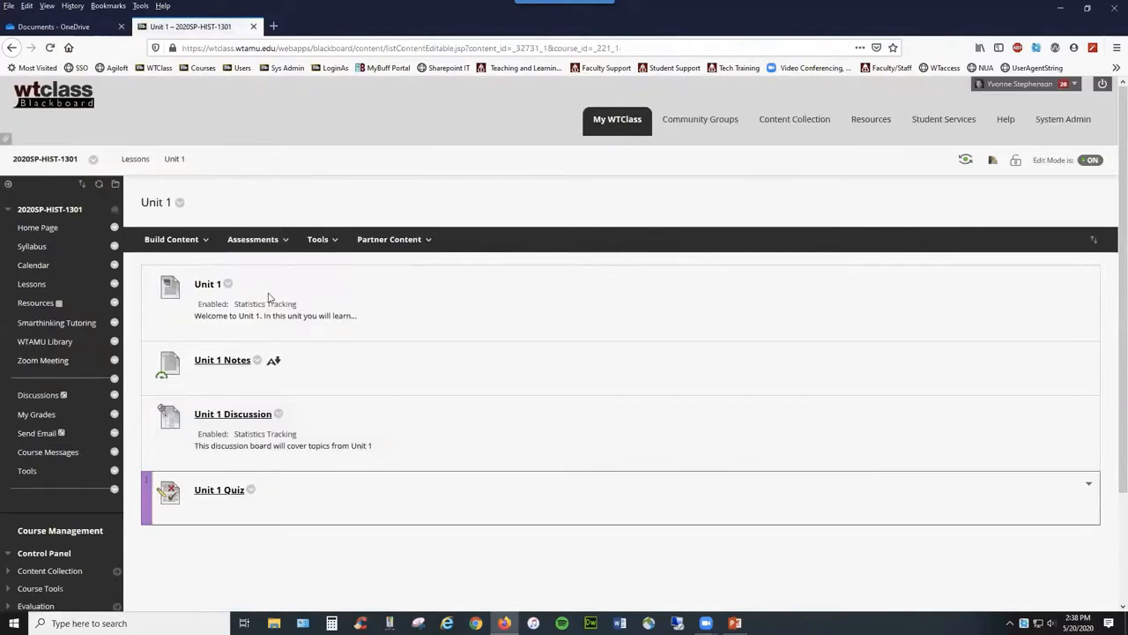
left_click(258, 241)
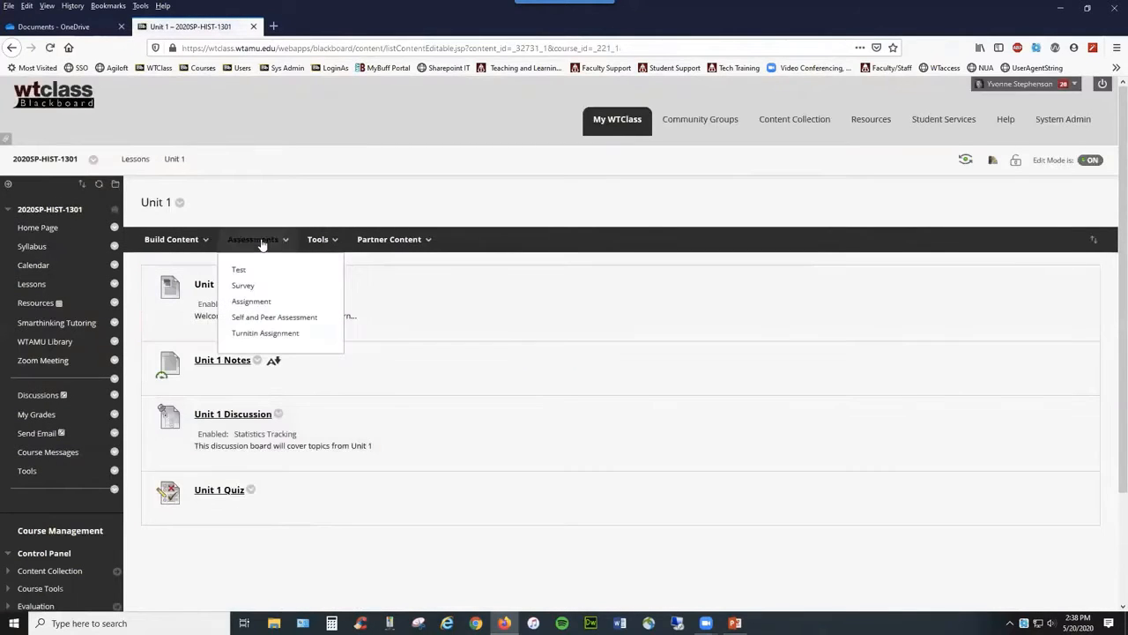
left_click(292, 302)
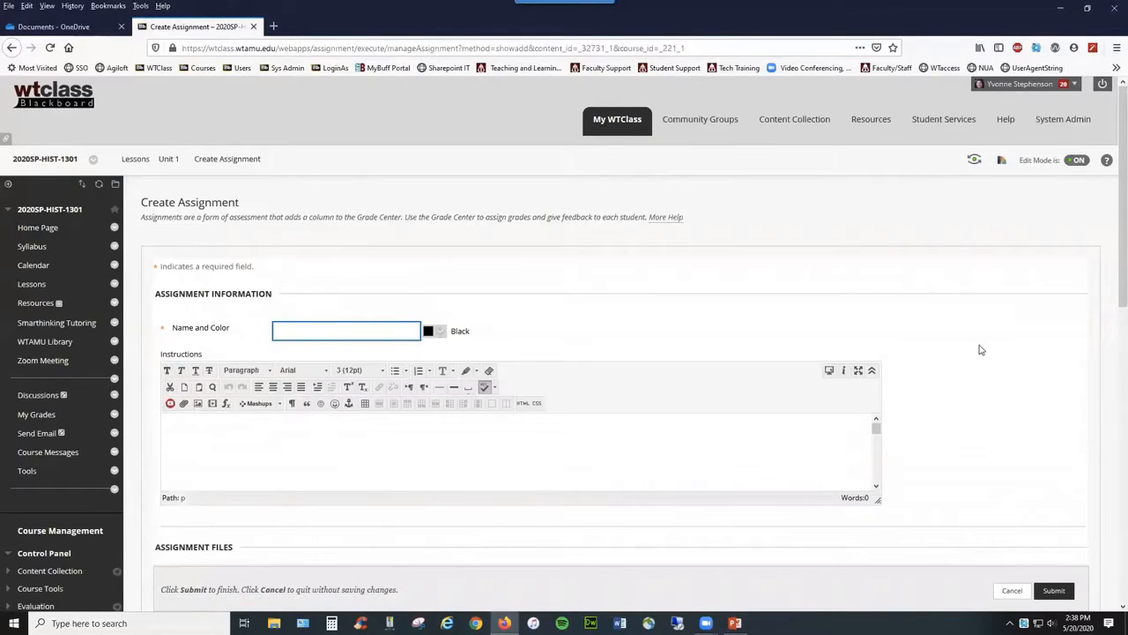
Look through the Create Assignment form, from the assignment files and due dates to the grading and availability settings.
scroll(1112, 266, "down", 3)
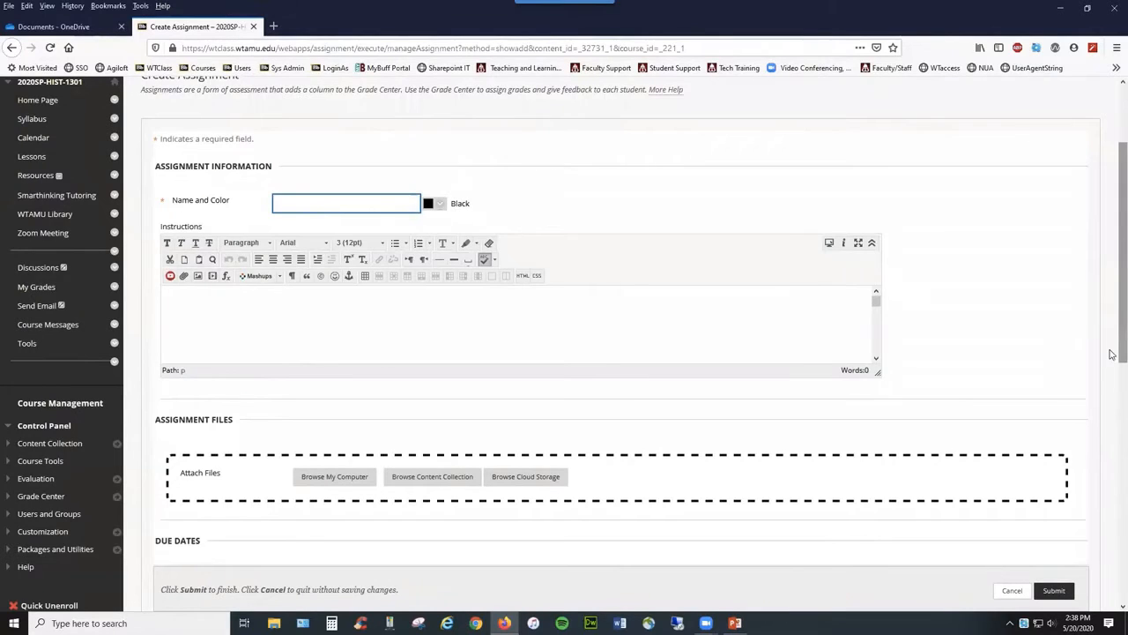
scroll(1112, 356, "down", 9)
left_click(288, 319)
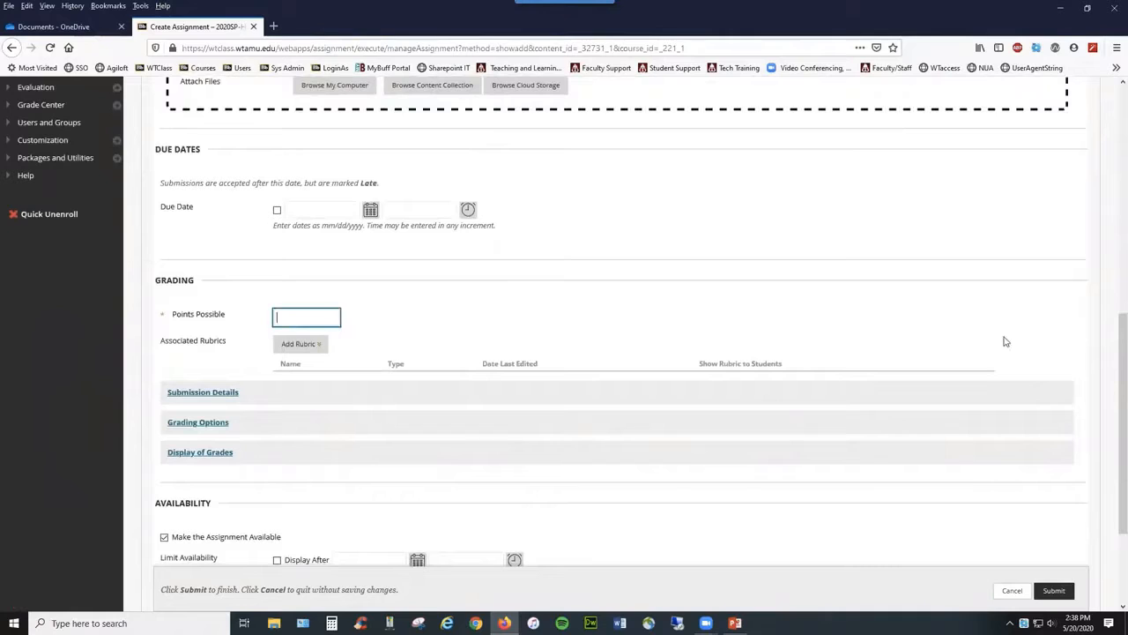
scroll(1113, 342, "down", 4)
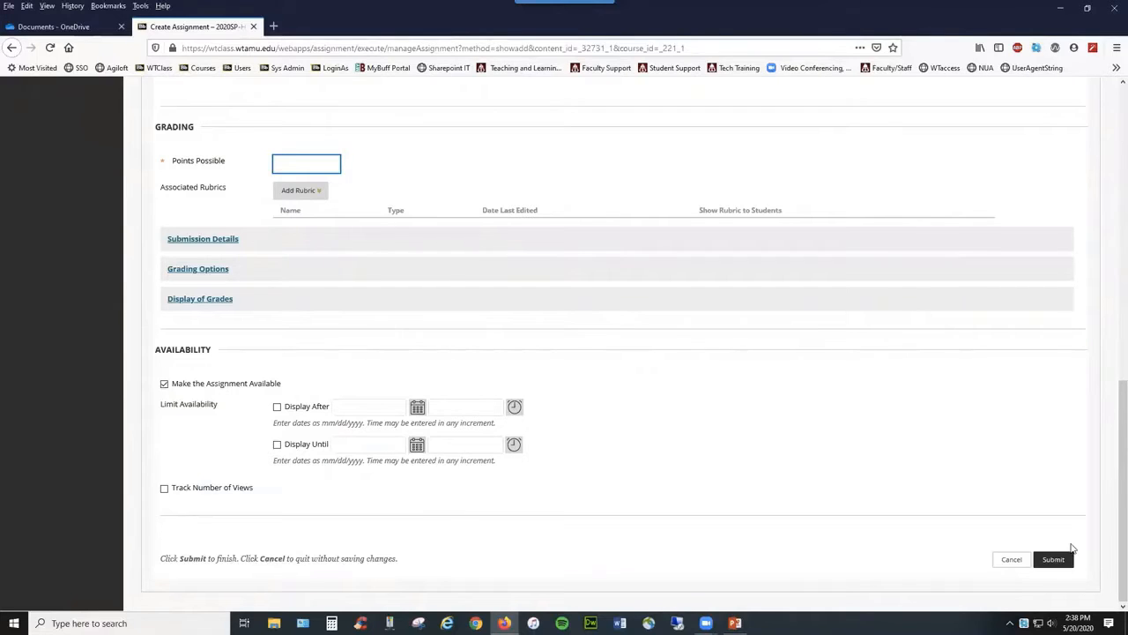
scroll(1112, 481, "up", 1)
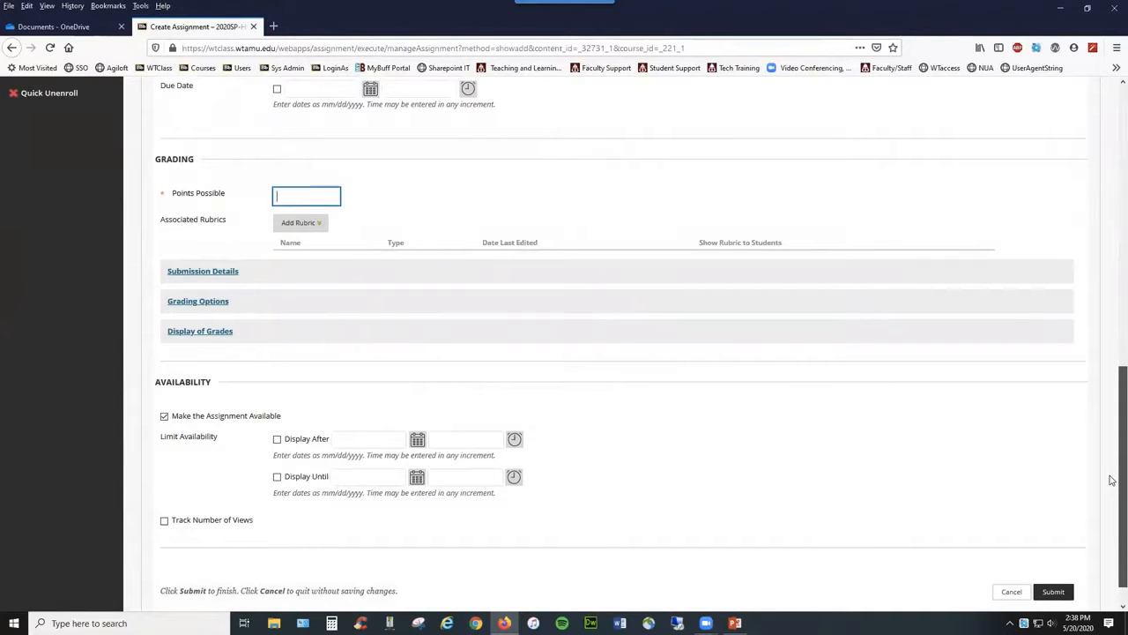
left_click_drag(1110, 473, 1113, 186)
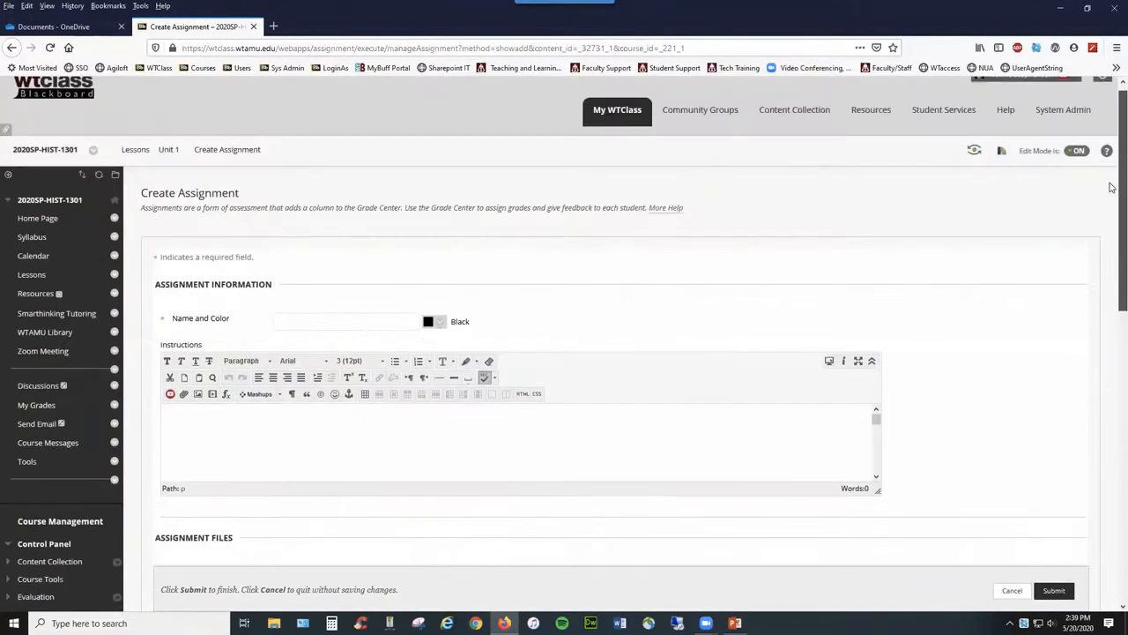
Name the assignment "Unit 1 Assignemnt (Dropbox)" and set the name's color to Dark Spring Green (#339900).
left_click(368, 338)
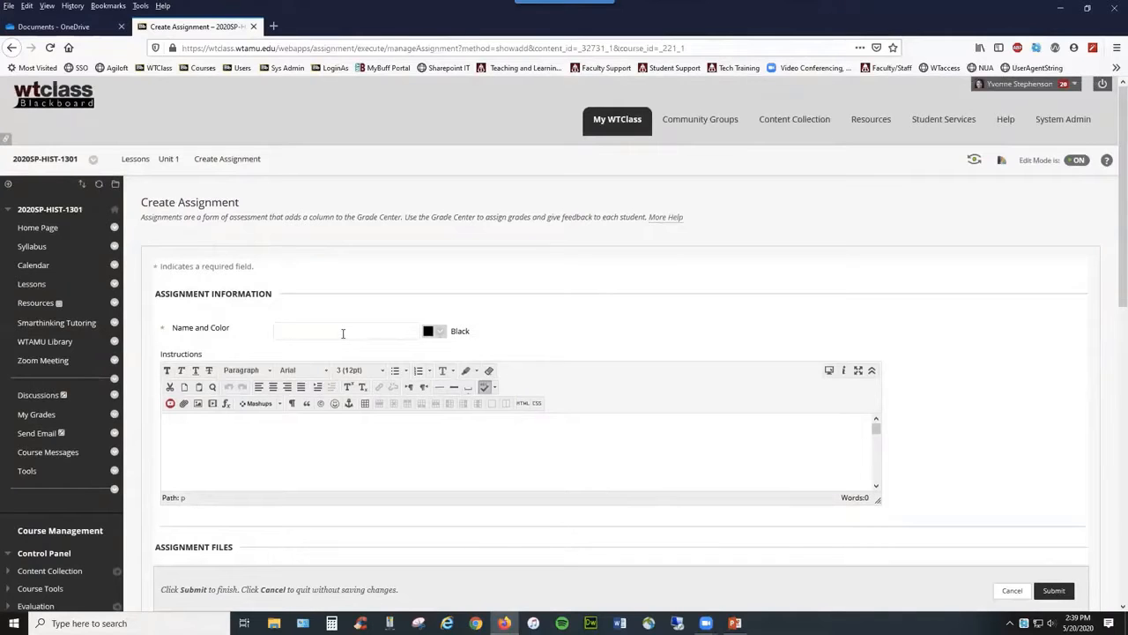
type("Unit")
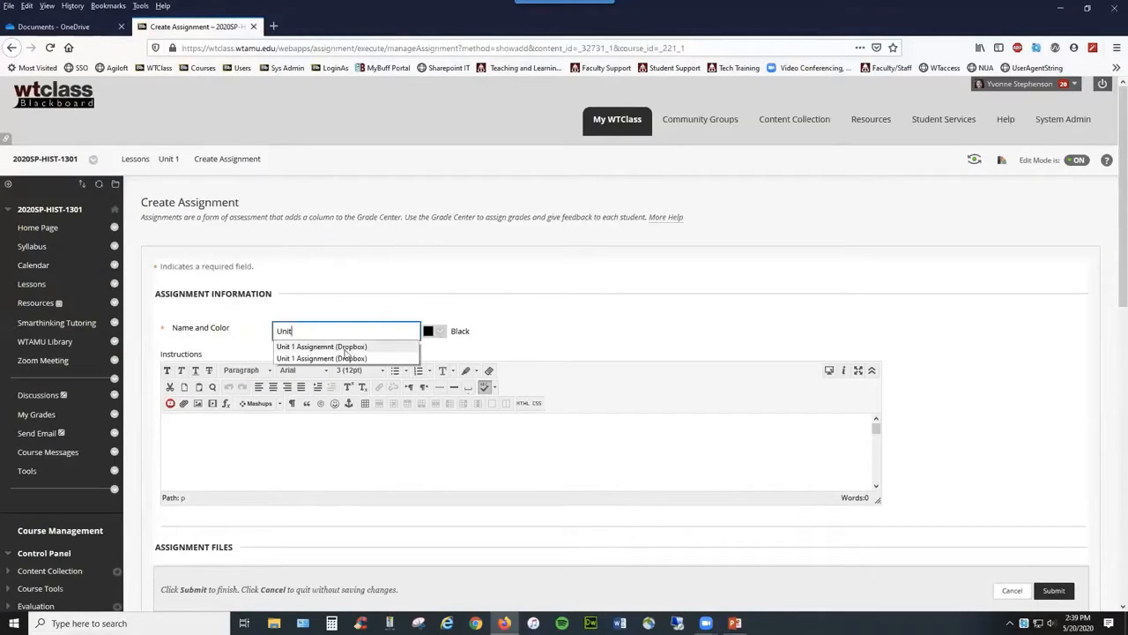
left_click(364, 347)
scroll(568, 350, "down", 1)
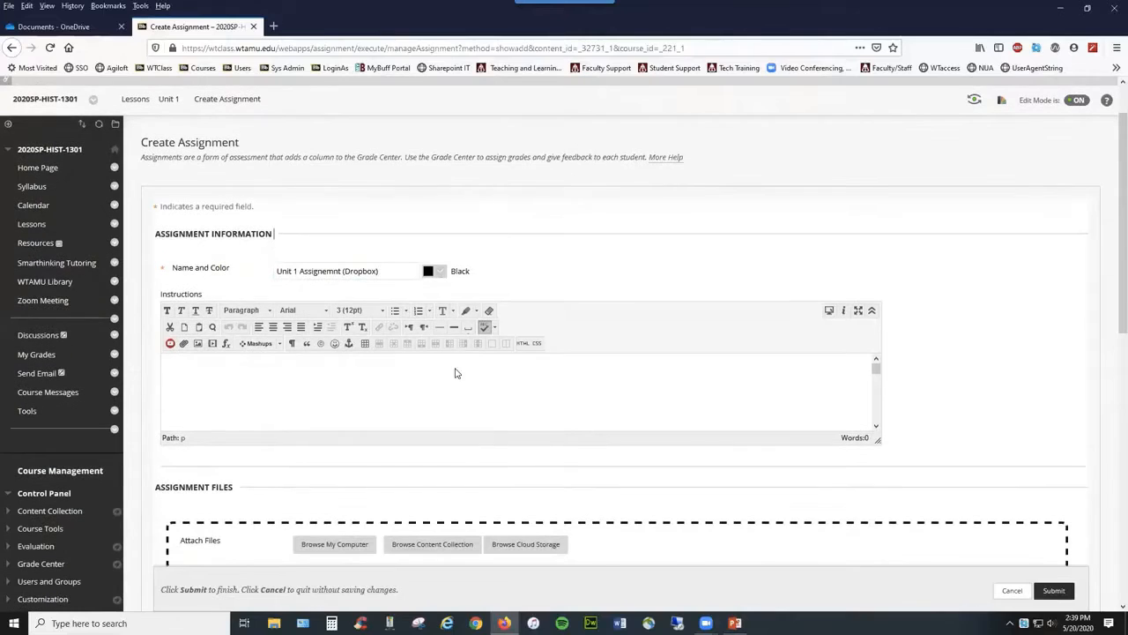
left_click(441, 272)
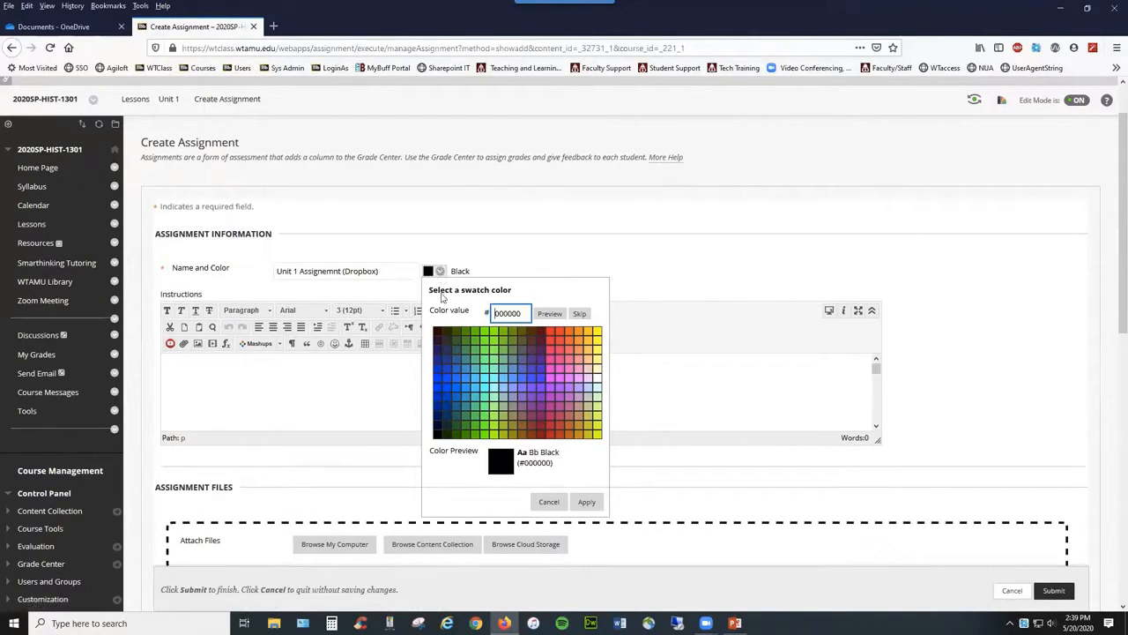
left_click(466, 331)
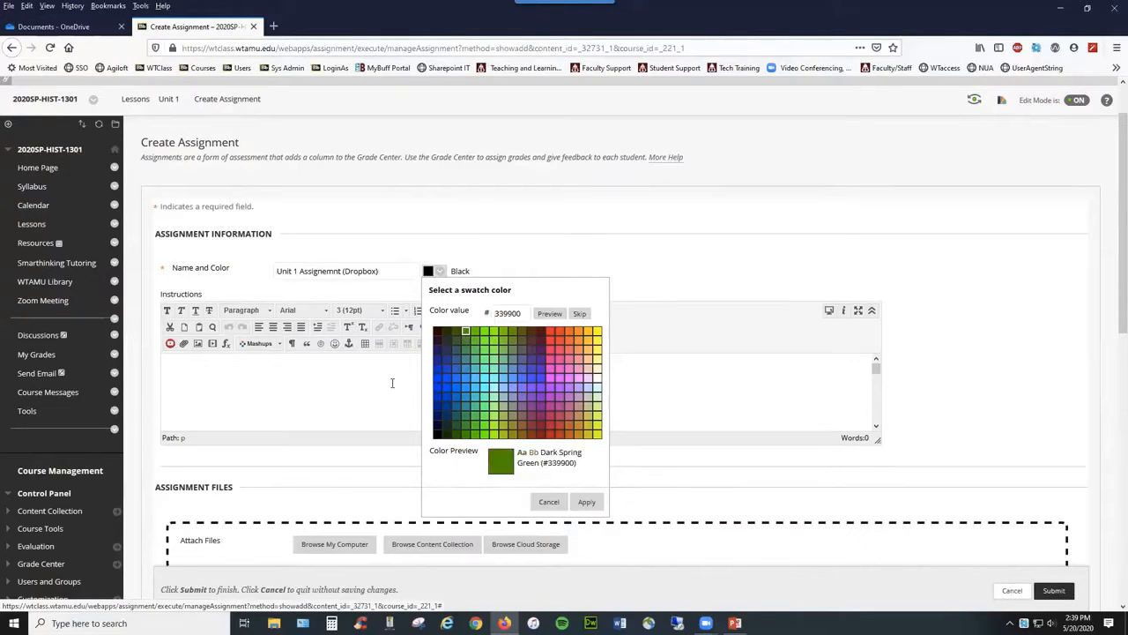
left_click(390, 383)
left_click(586, 502)
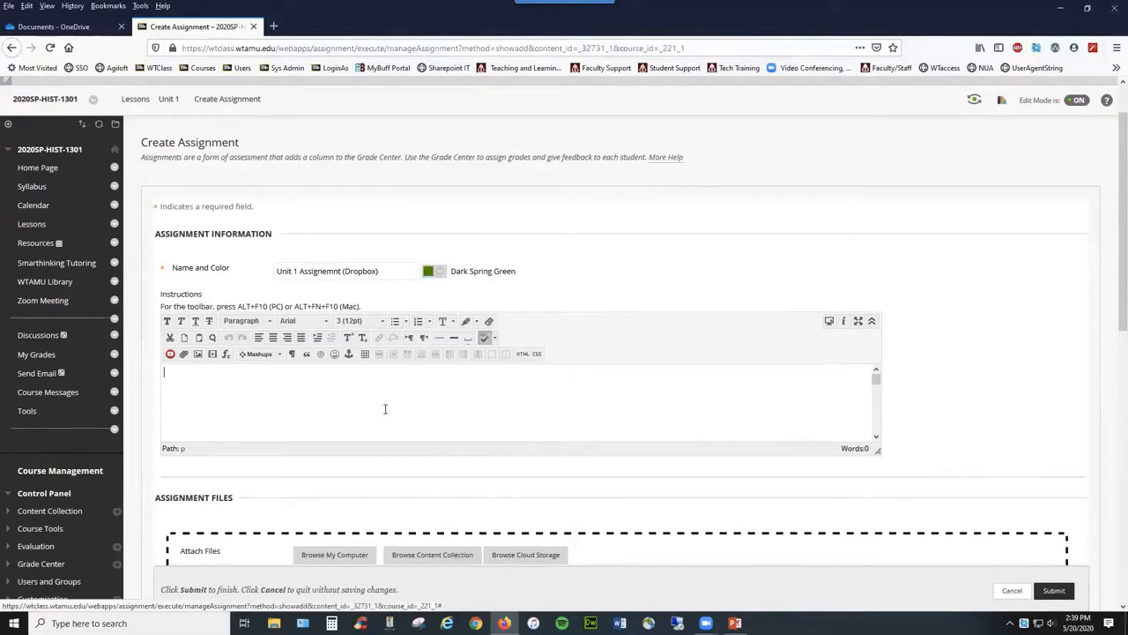
Enter the assignment instructions "Please submit here by June 8th at 11:59pm.".
left_click(387, 410)
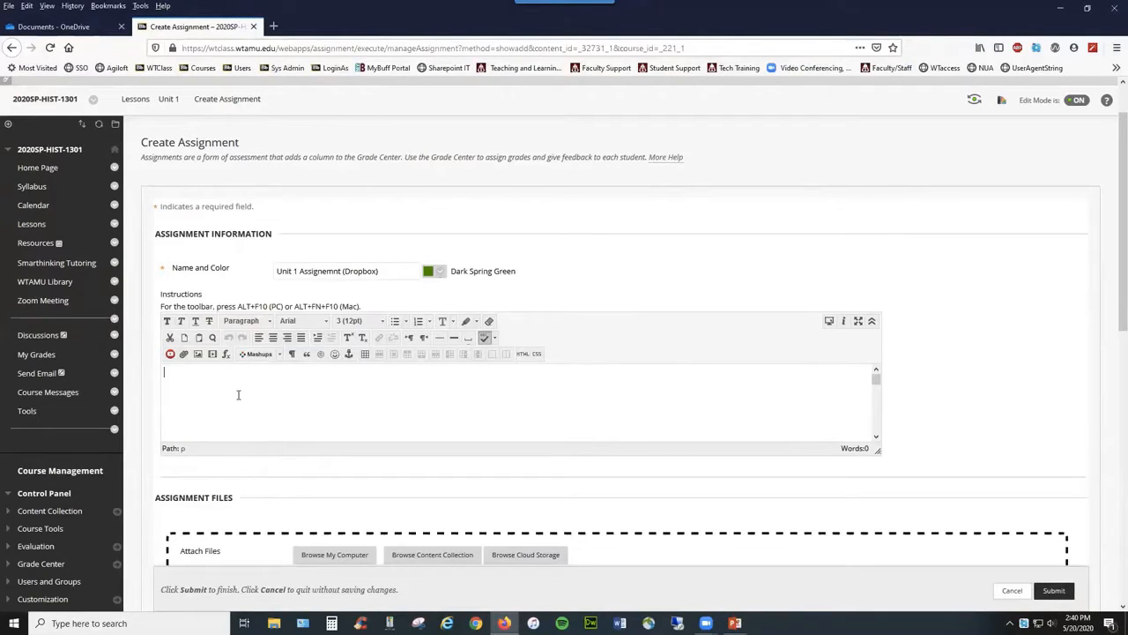
type("Please submit here by June 8th at 11:59pm.")
scroll(257, 491, "down", 2)
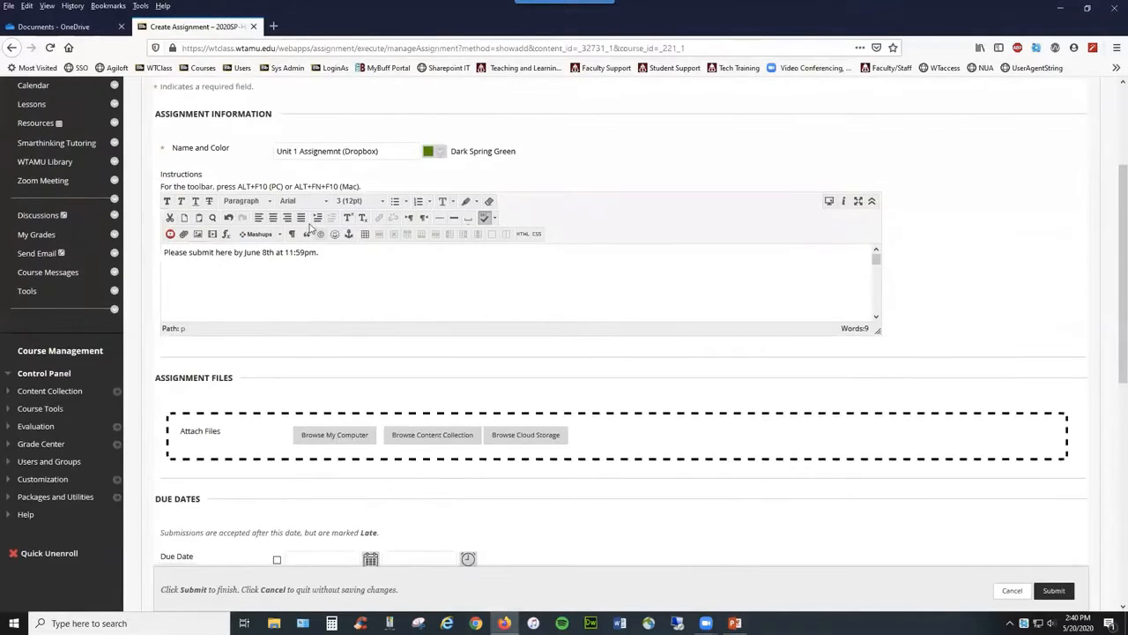
left_click_drag(156, 379, 243, 408)
left_click(281, 439)
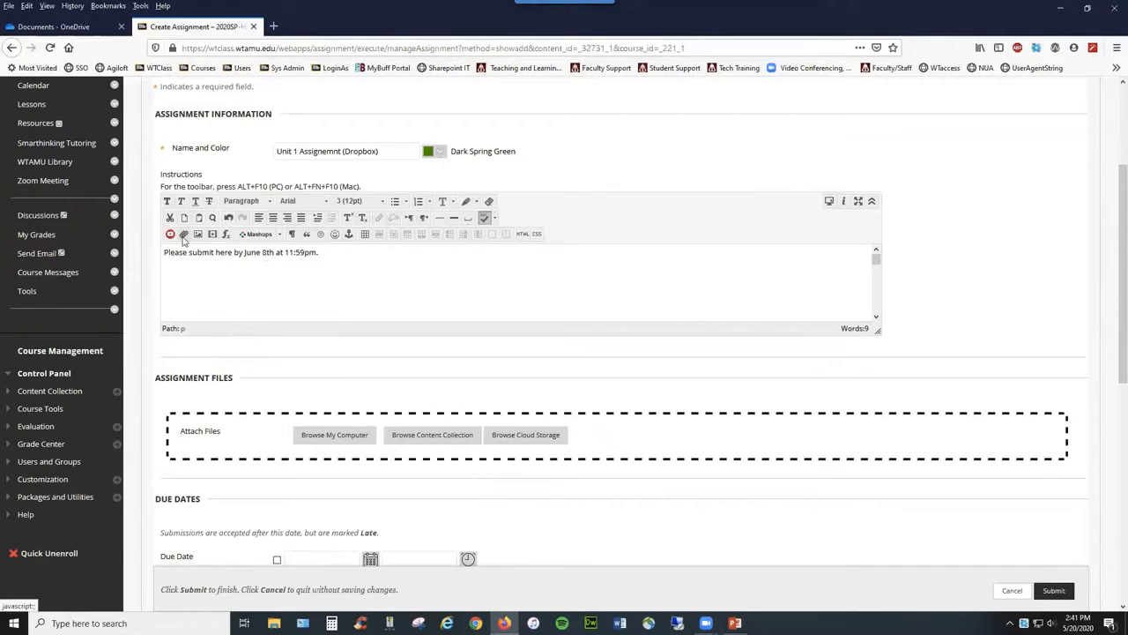
Attach the file "Instructions for Introductory Assignment" from the Sample docs folder on the computer.
left_click(352, 436)
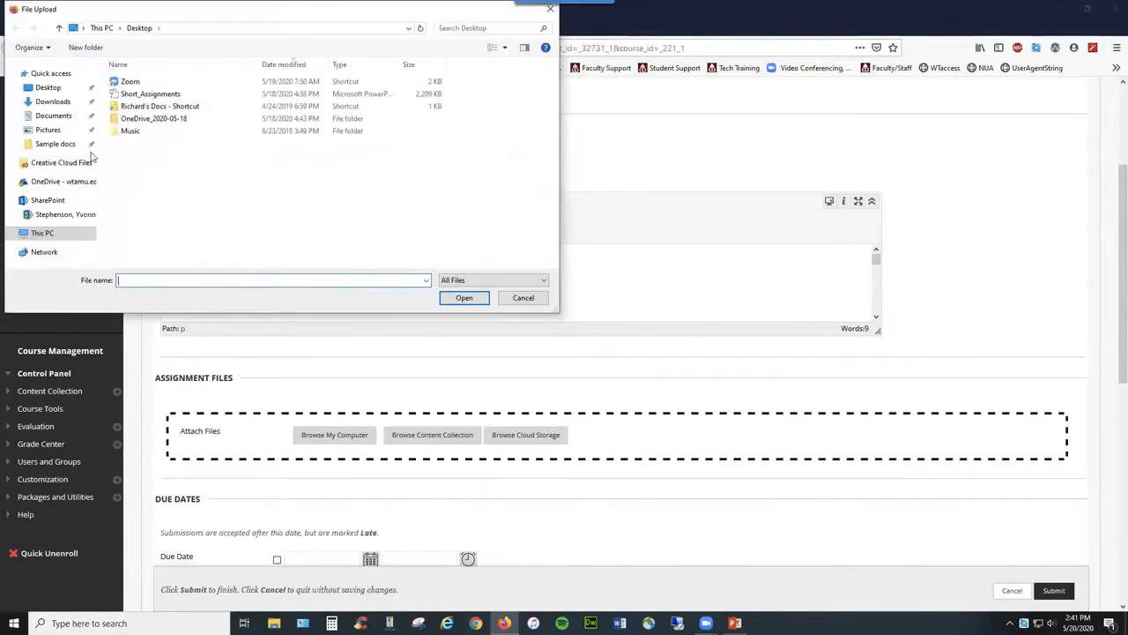
left_click(58, 144)
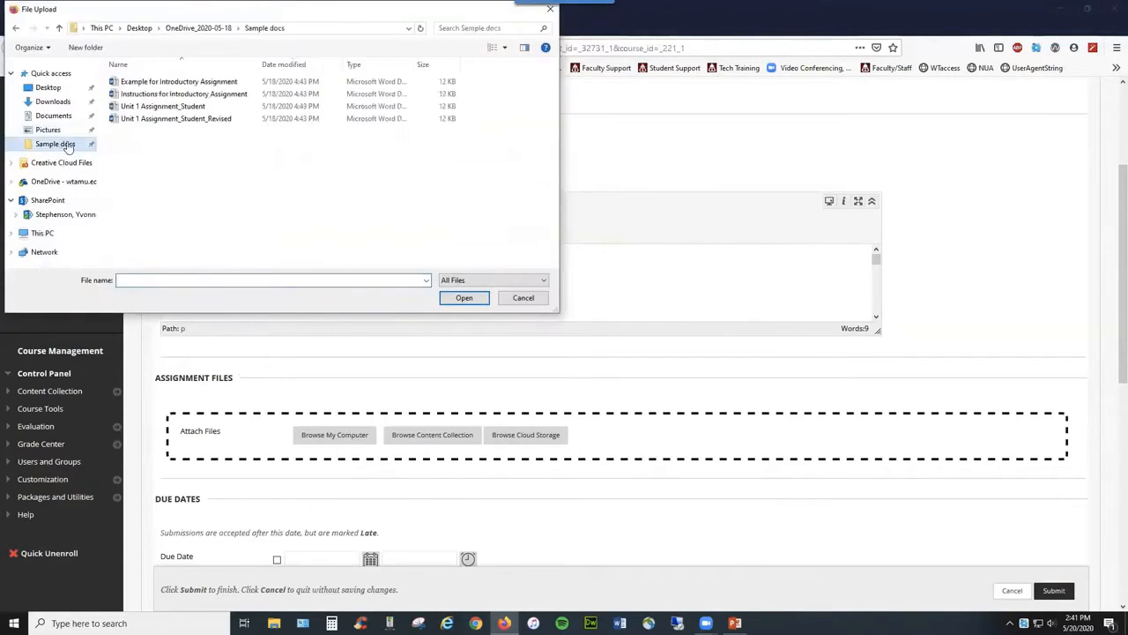
left_click(172, 94)
left_click(462, 299)
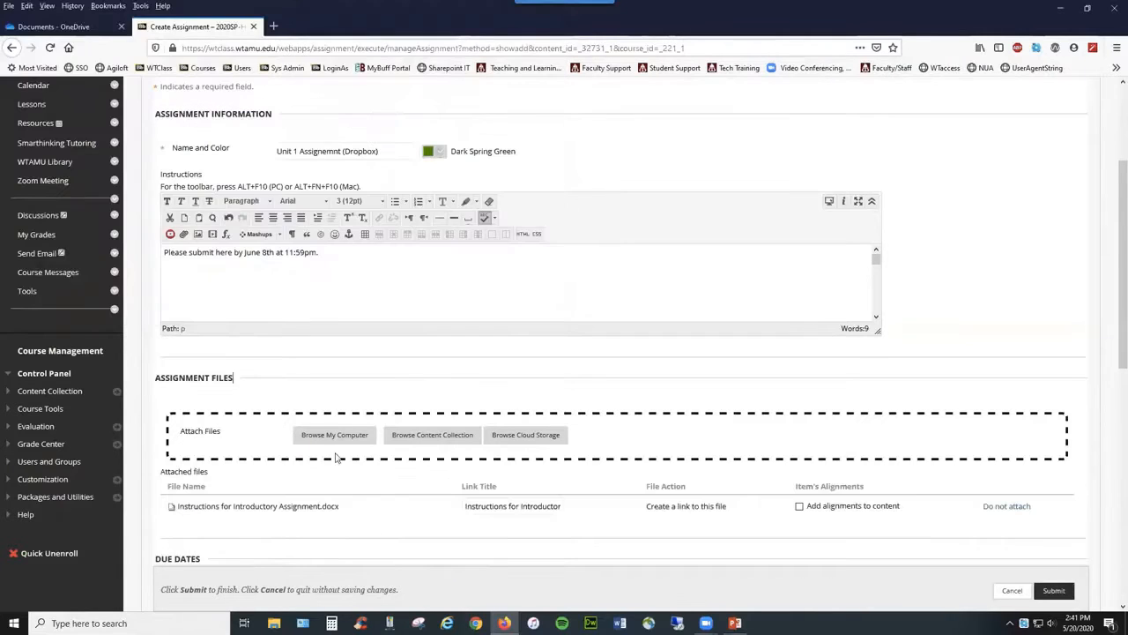
Attach the file "Example for Introductory Assignment" from the Sample docs folder as a second assignment file.
left_click(333, 434)
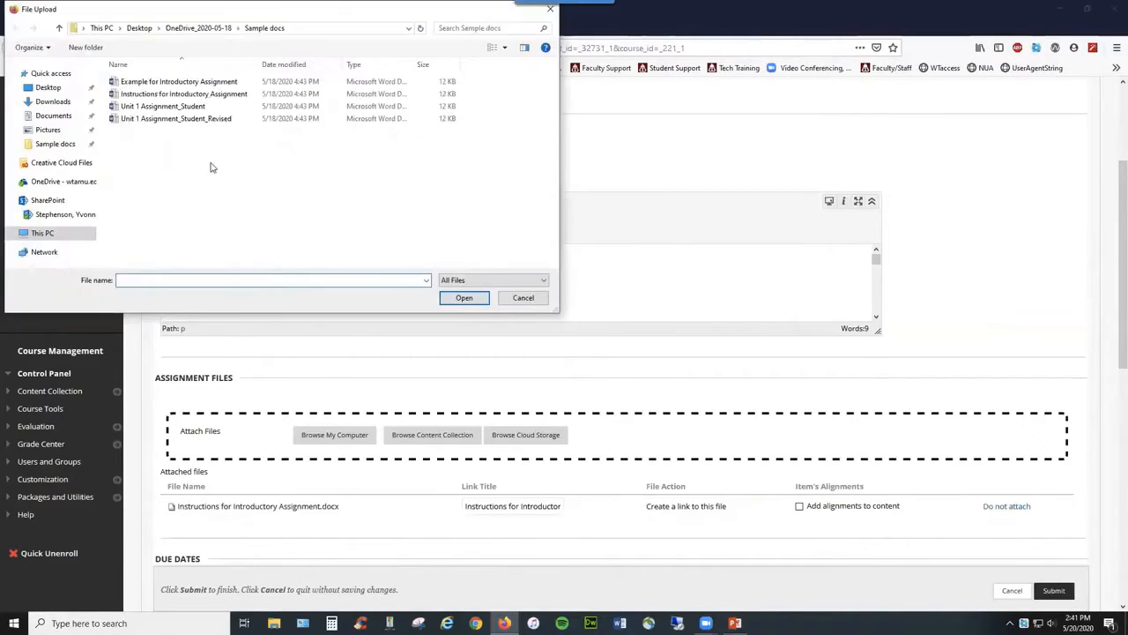
left_click(188, 82)
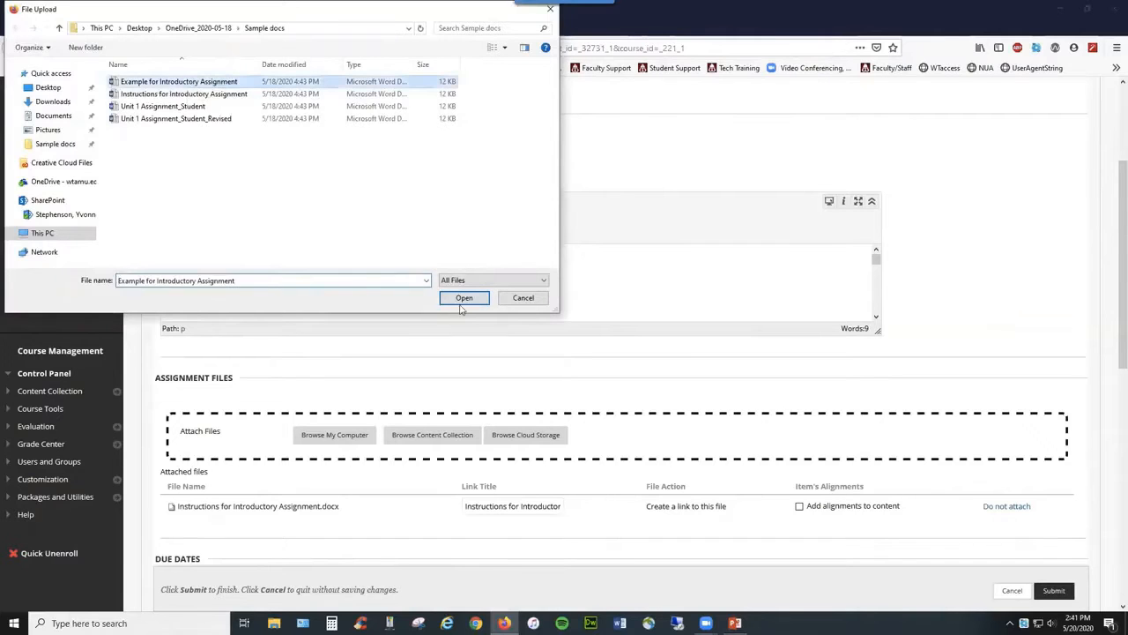
left_click(463, 298)
Remove "Example for Introductory Assignment.docx" from the attached assignment files.
scroll(439, 408, "down", 5)
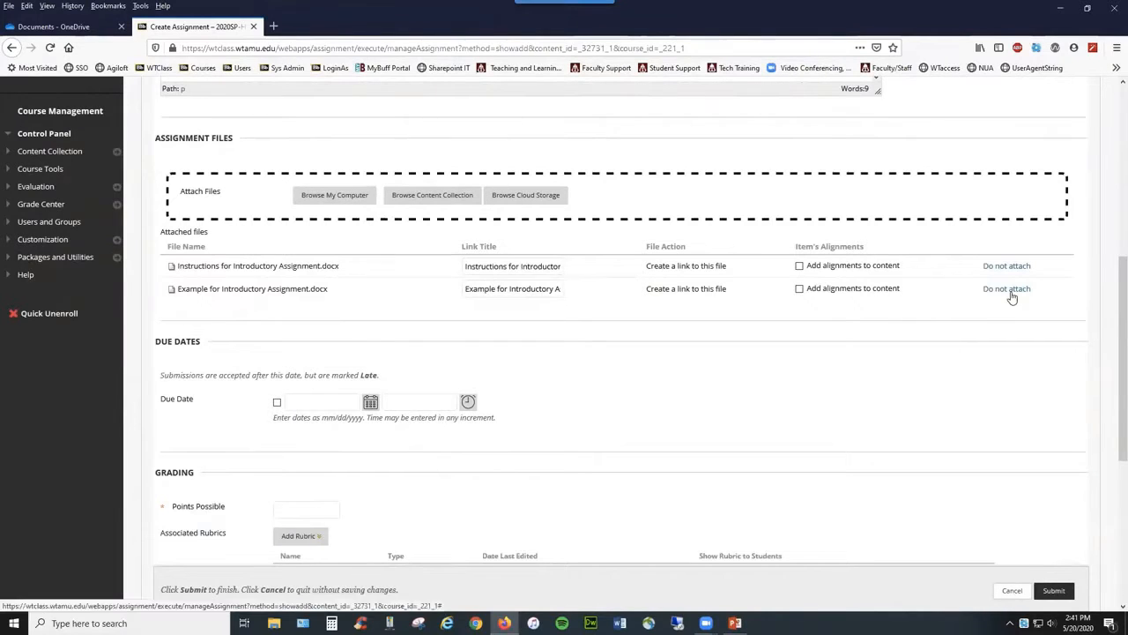
left_click(494, 266)
left_click(572, 374)
left_click(1015, 291)
left_click(540, 293)
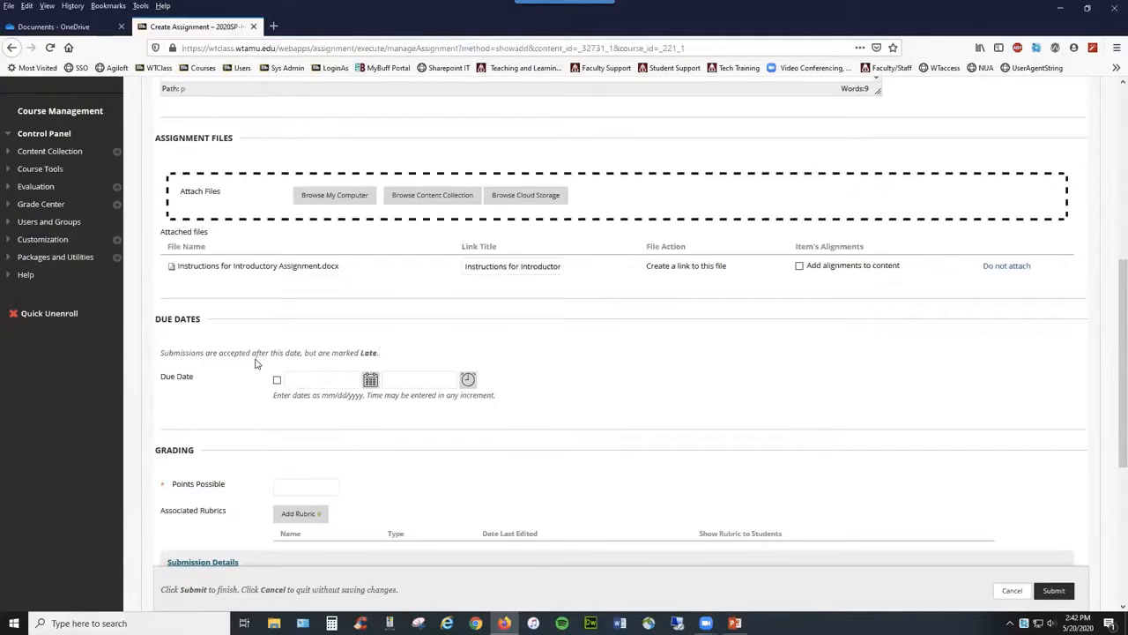
left_click(657, 396)
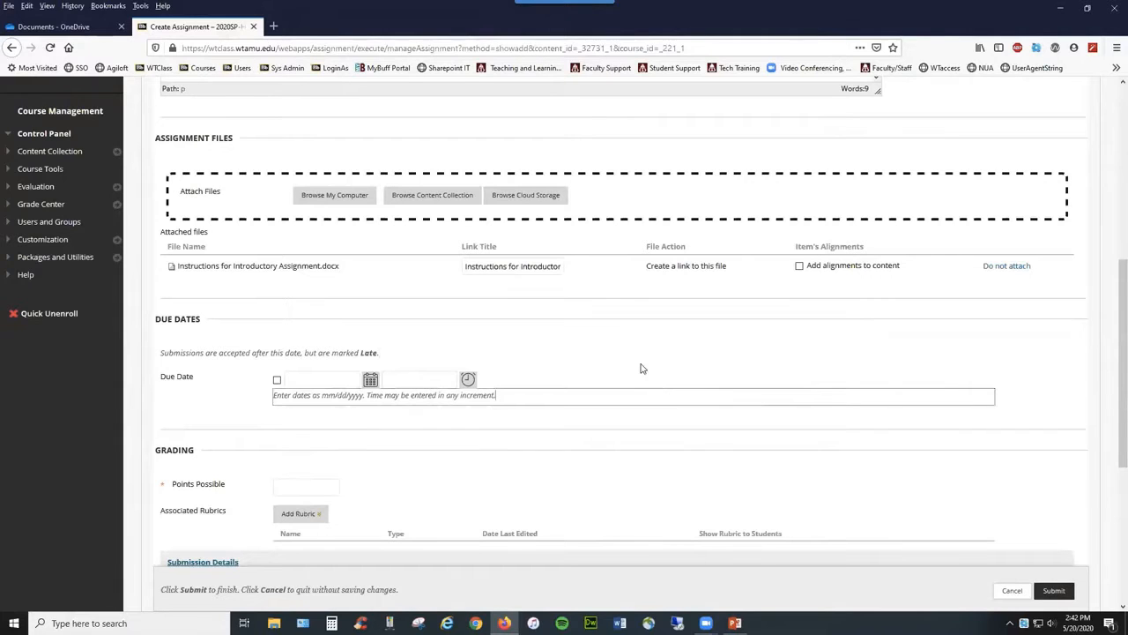
left_click(642, 368)
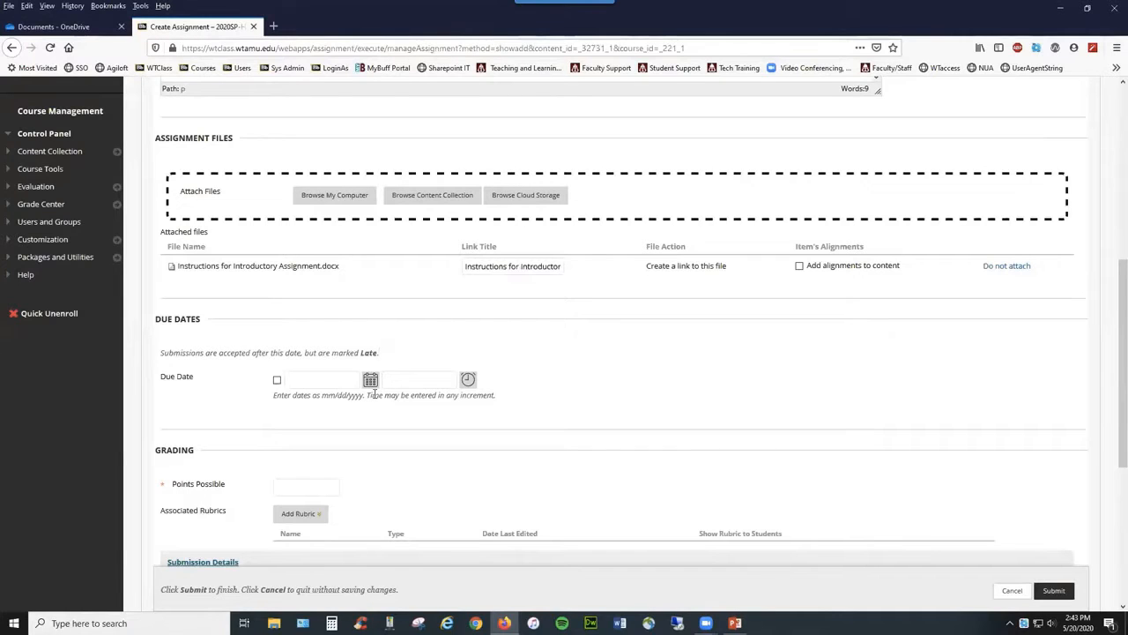
Enable the assignment's due date and set it to 05/27/2020 at End of Day.
left_click(278, 381)
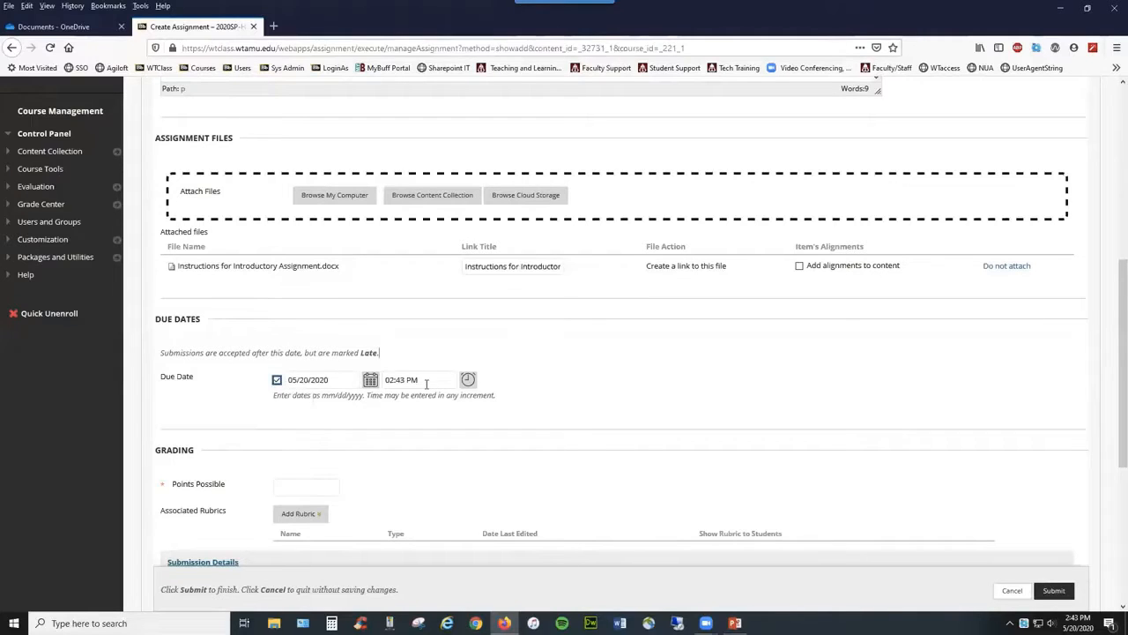
left_click(369, 382)
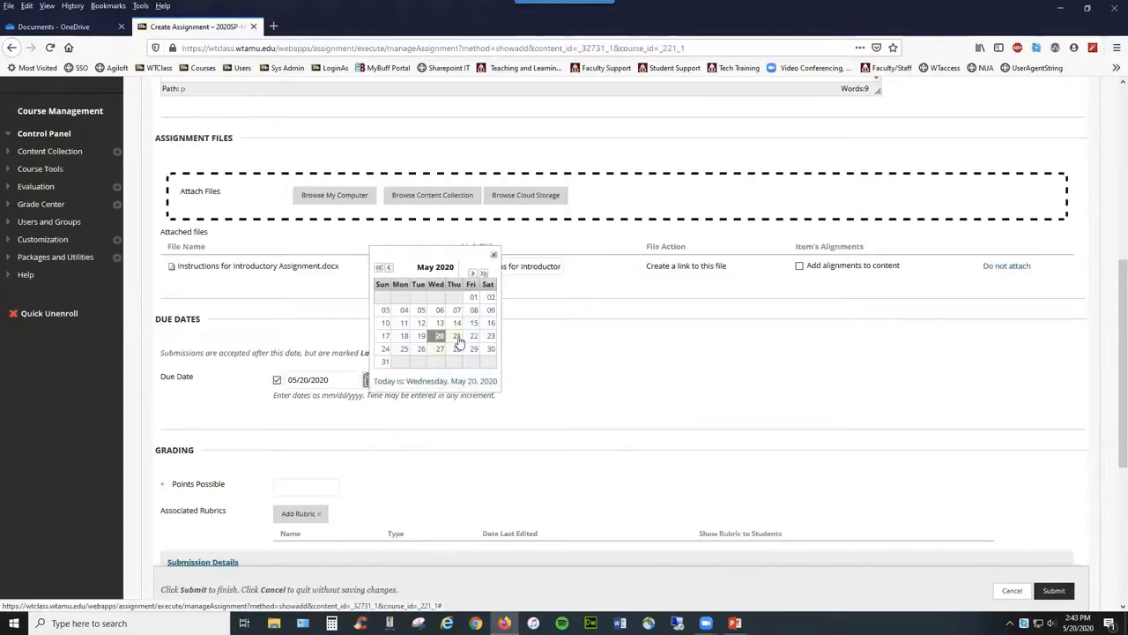
left_click(440, 348)
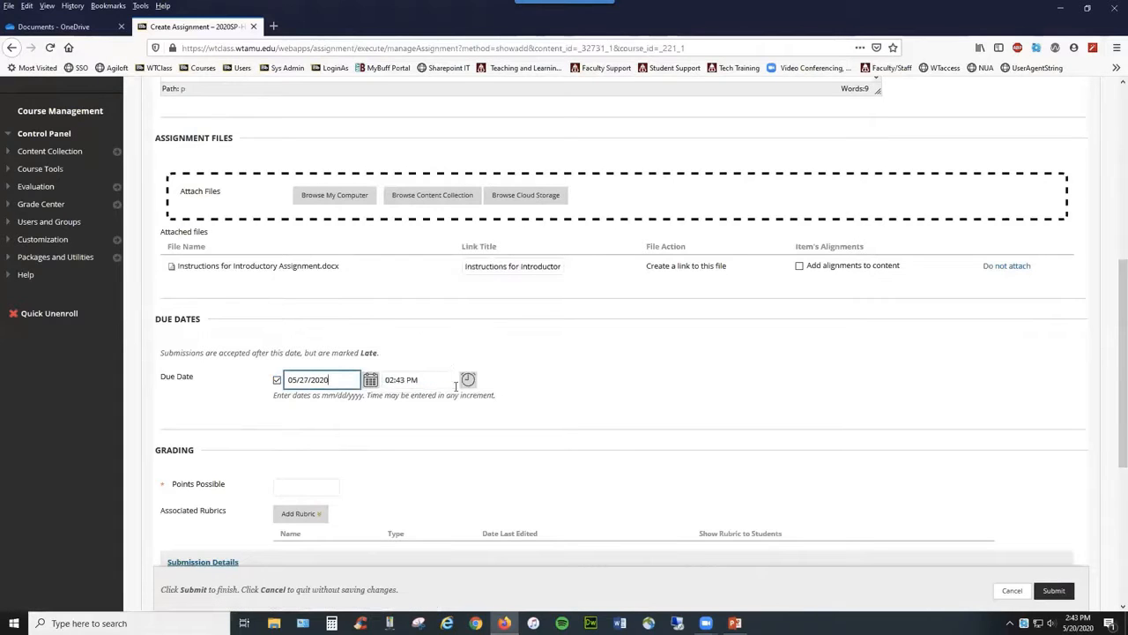
left_click(468, 379)
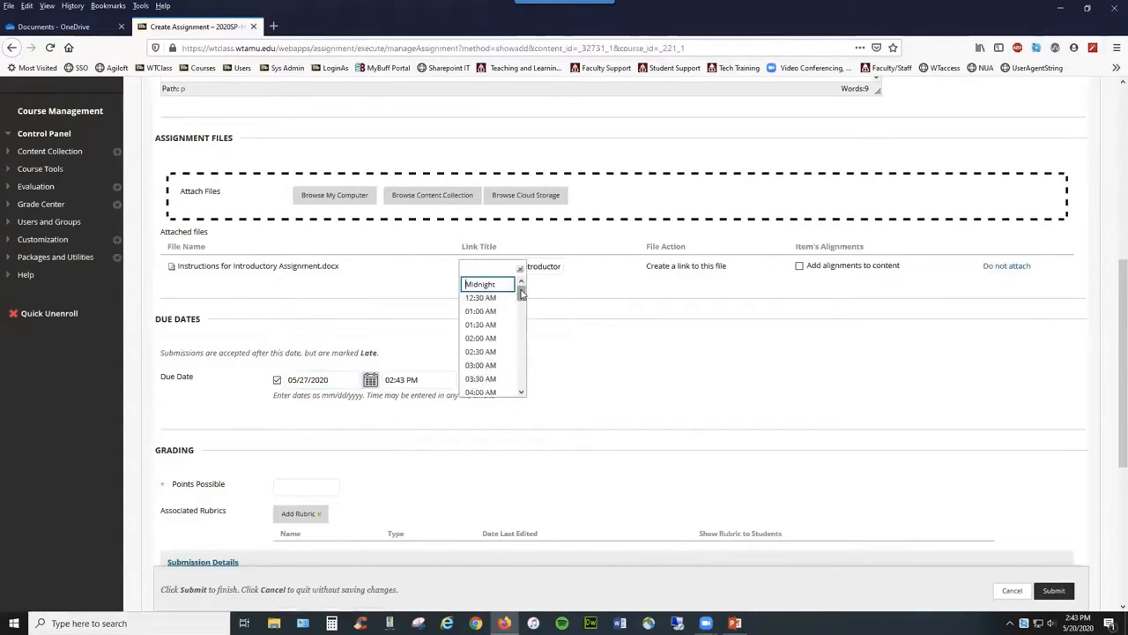
mouse_move(520, 294)
left_mouse_down()
mouse_move(521, 318)
mouse_move(523, 285)
left_mouse_up()
left_click_drag(523, 295, 521, 397)
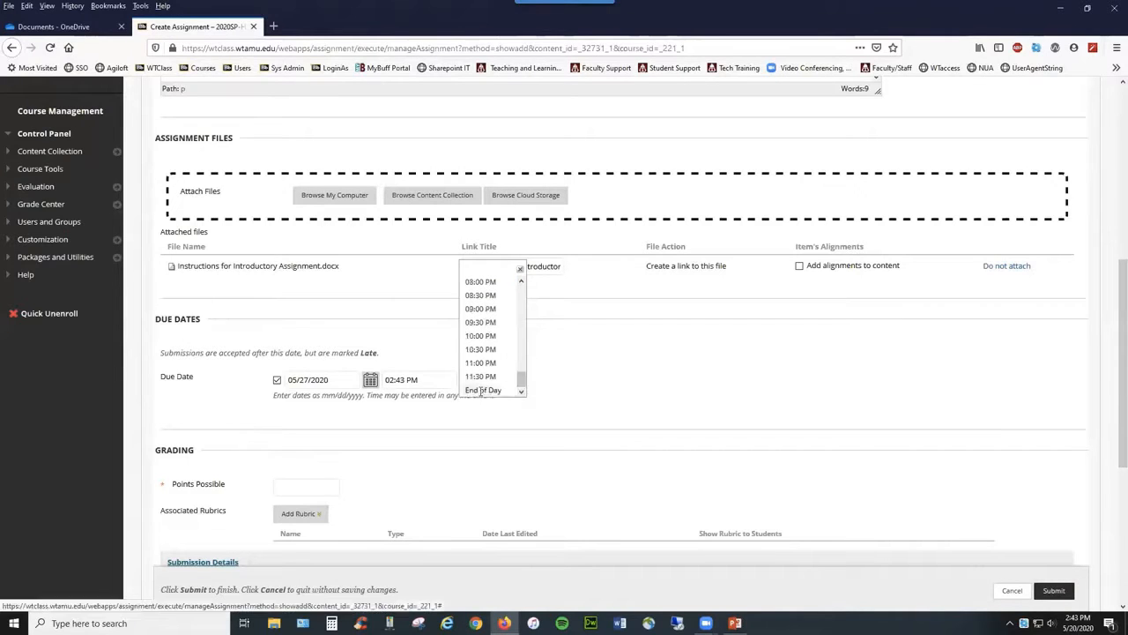
left_click(482, 391)
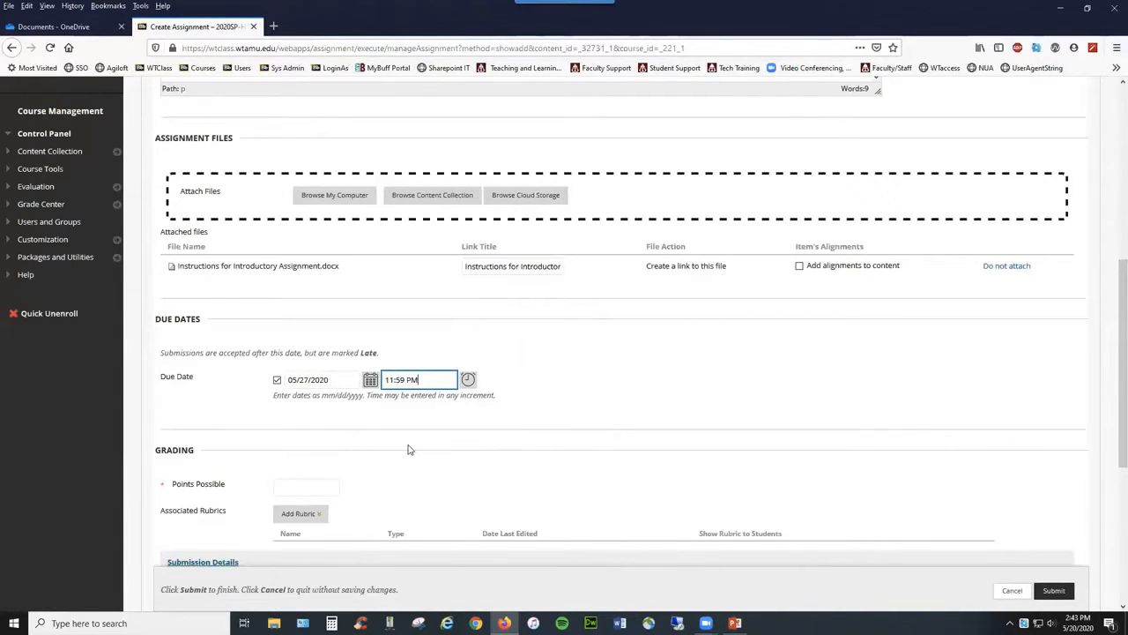
Set the assignment's points possible to 100 in the grading section.
scroll(409, 450, "down", 3)
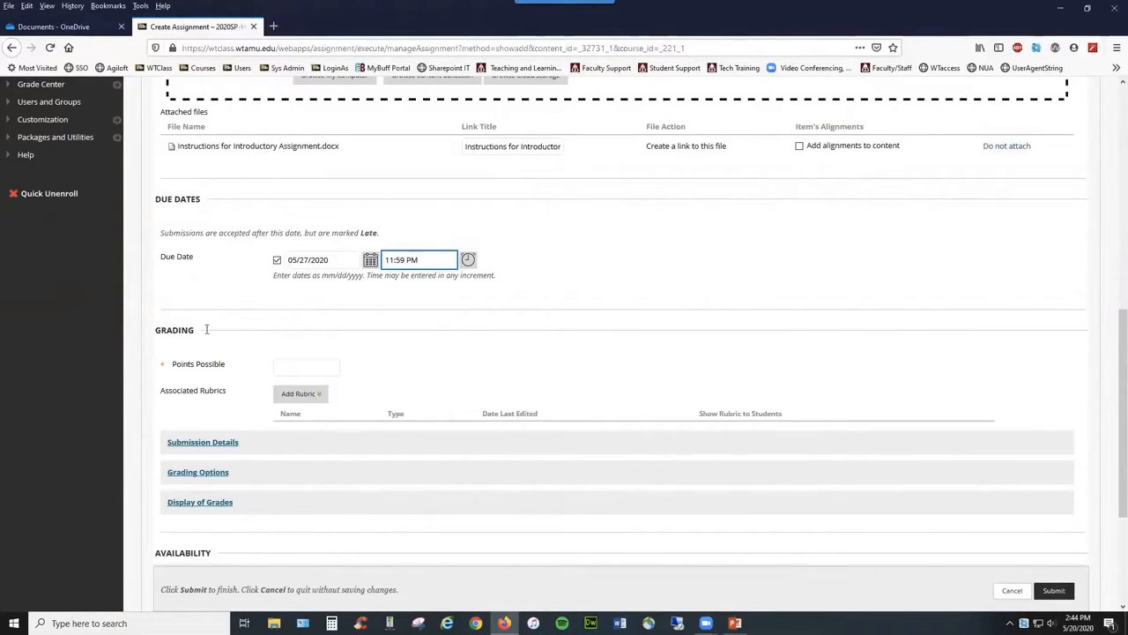
left_click(299, 365)
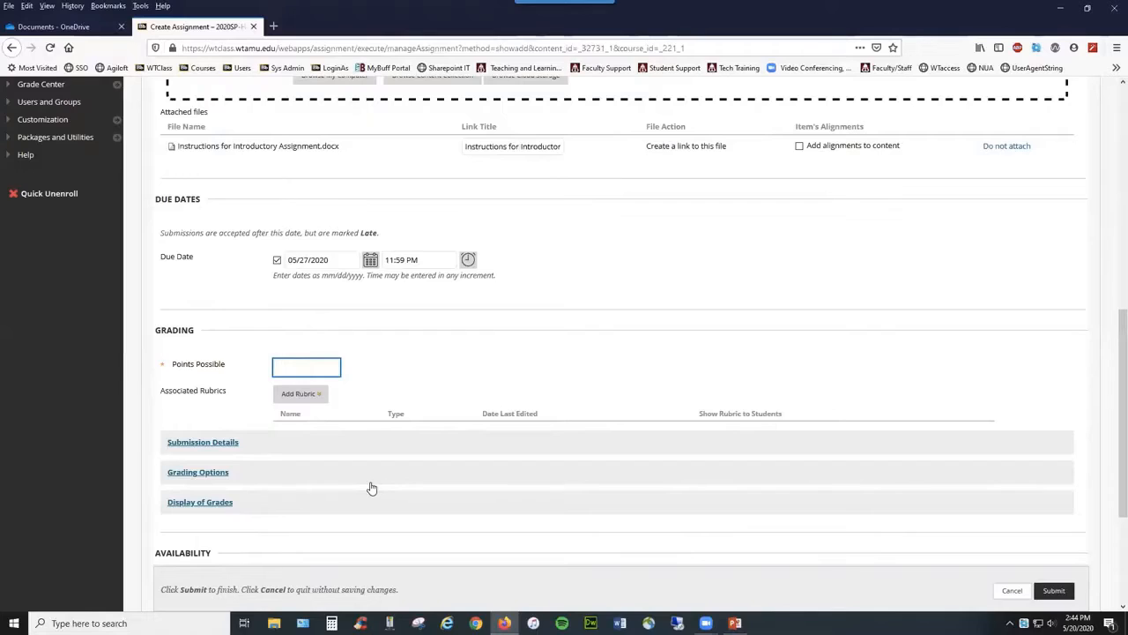
type("100")
left_click(498, 362)
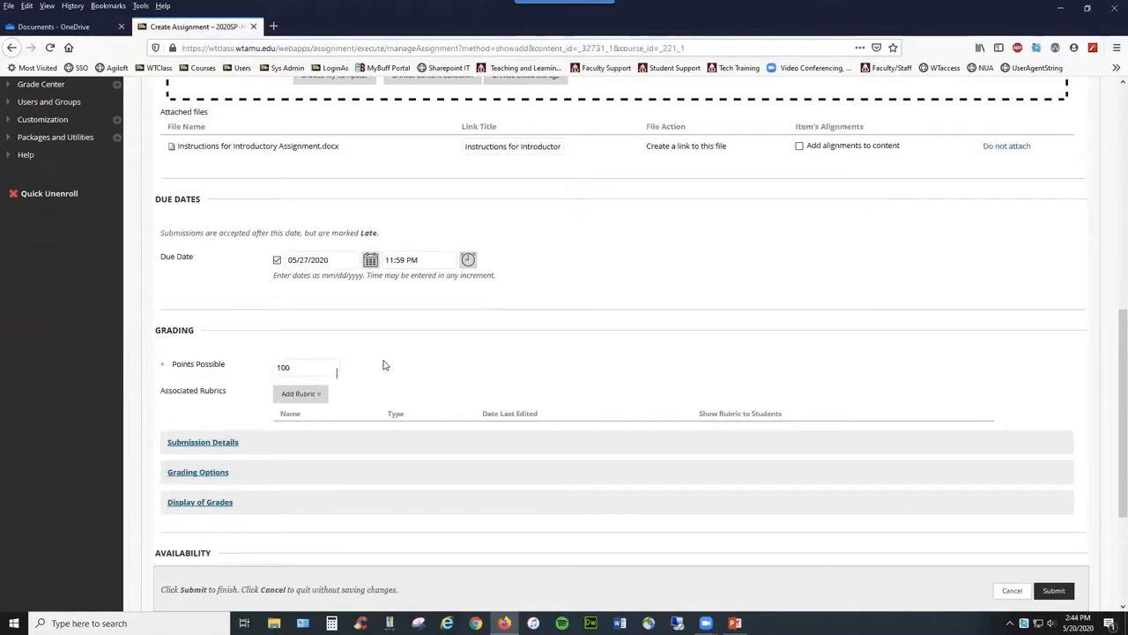
View the available options for associating a rubric with the assignment, without adding one.
scroll(384, 365, "down", 3)
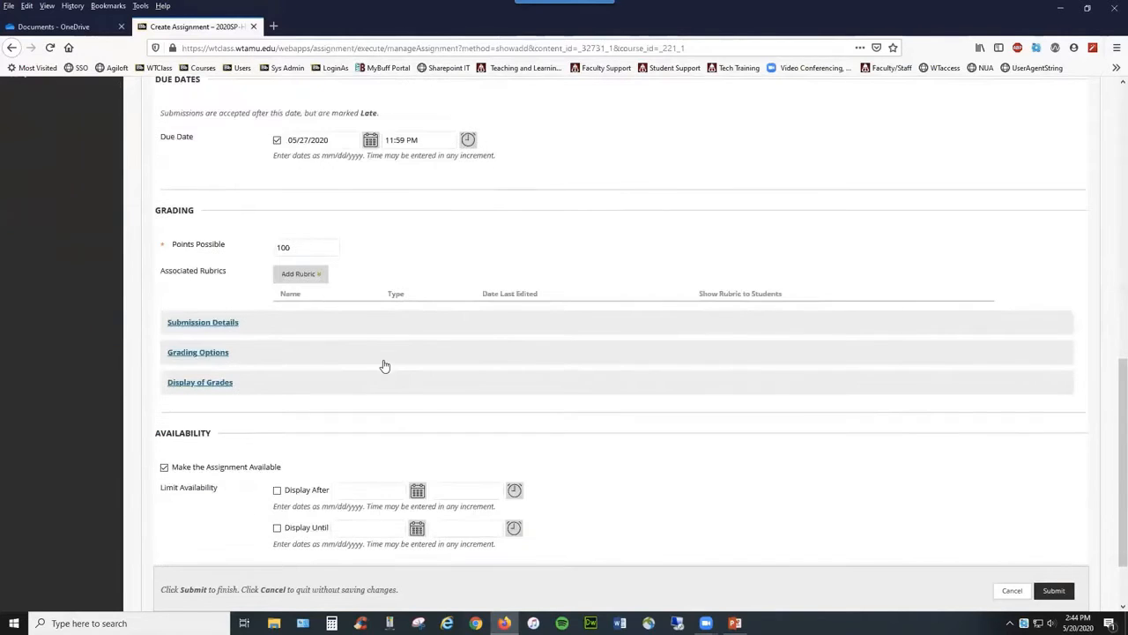
left_click(320, 282)
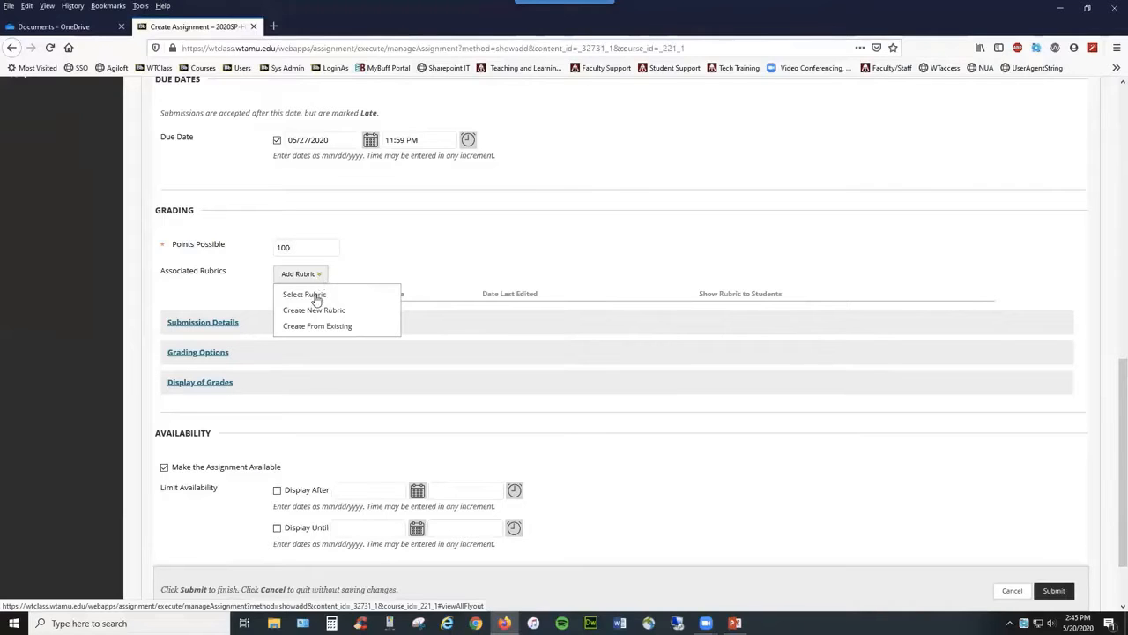
left_click(310, 277)
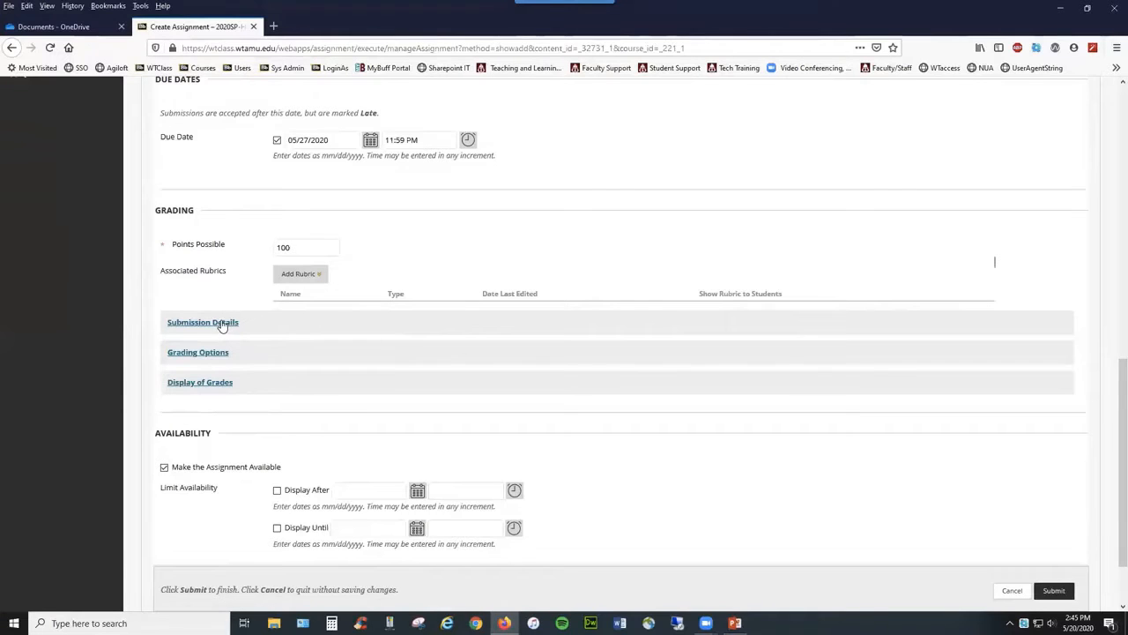
Expand the assignment's submission details to show the assignment type, attempts and plagiarism settings.
left_click(201, 323)
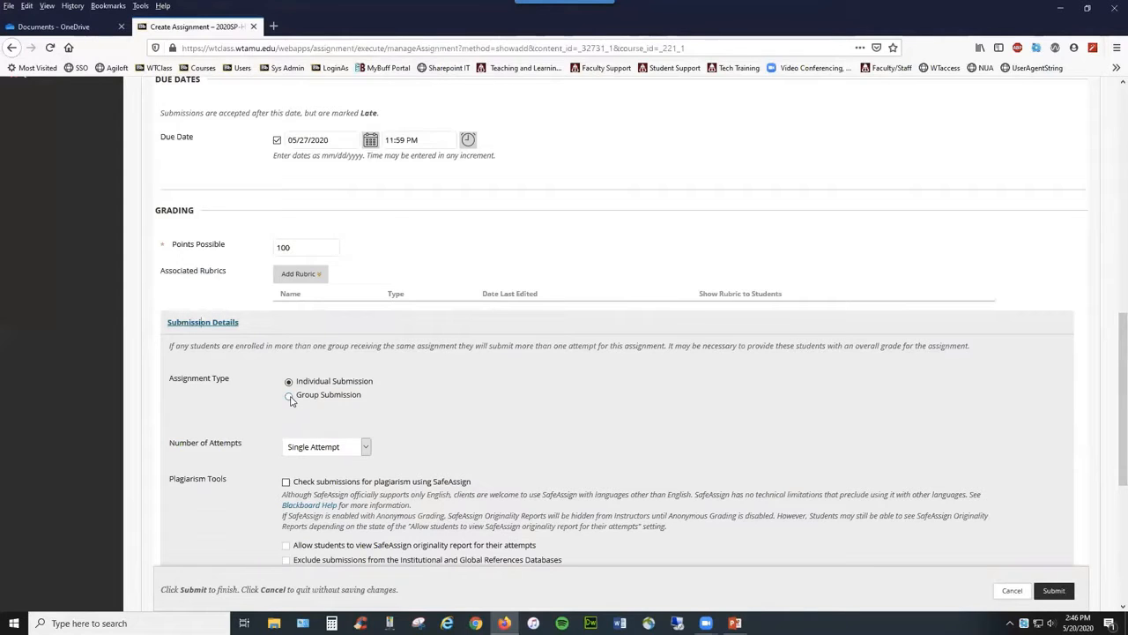
scroll(346, 414, "down", 1)
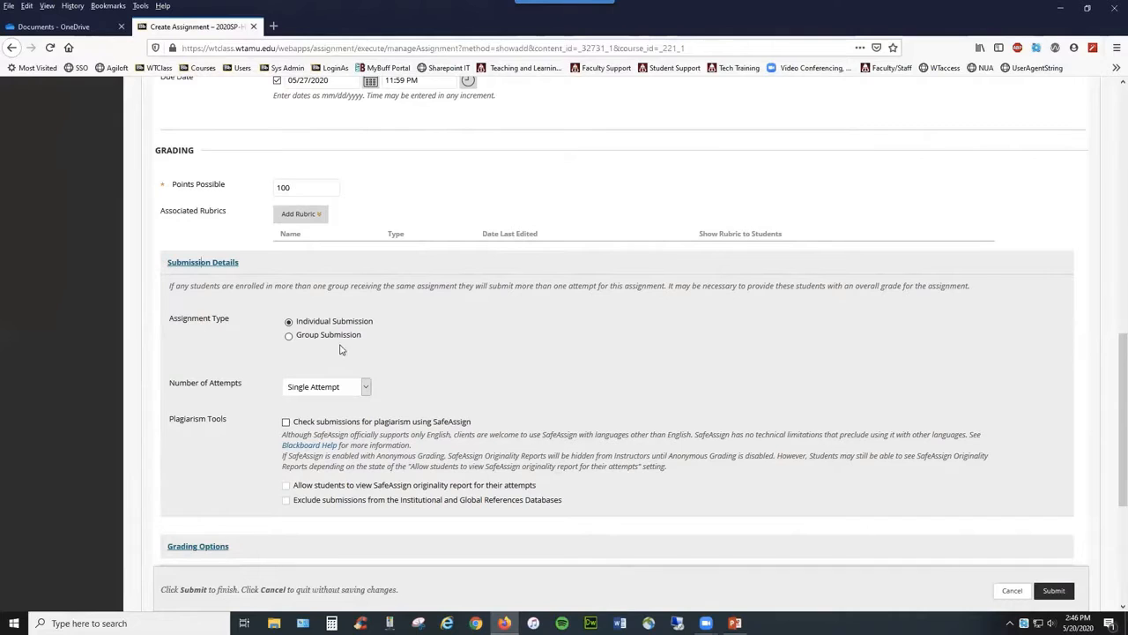
scroll(343, 348, "down", 1)
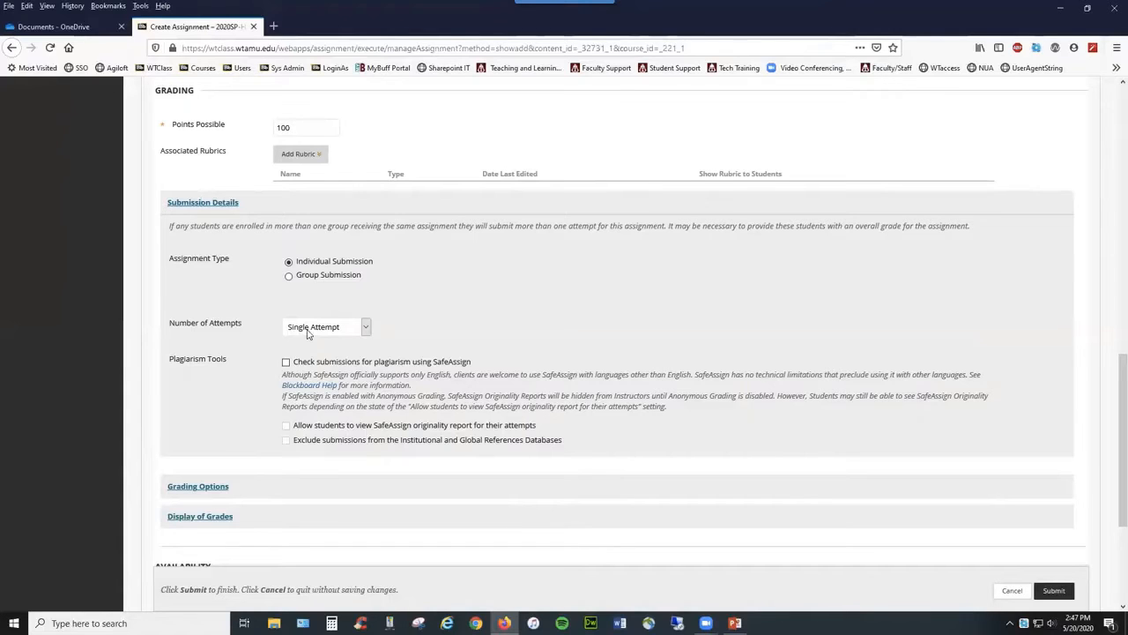
Allow multiple attempts for the assignment with a maximum of 3 attempts.
left_click(308, 331)
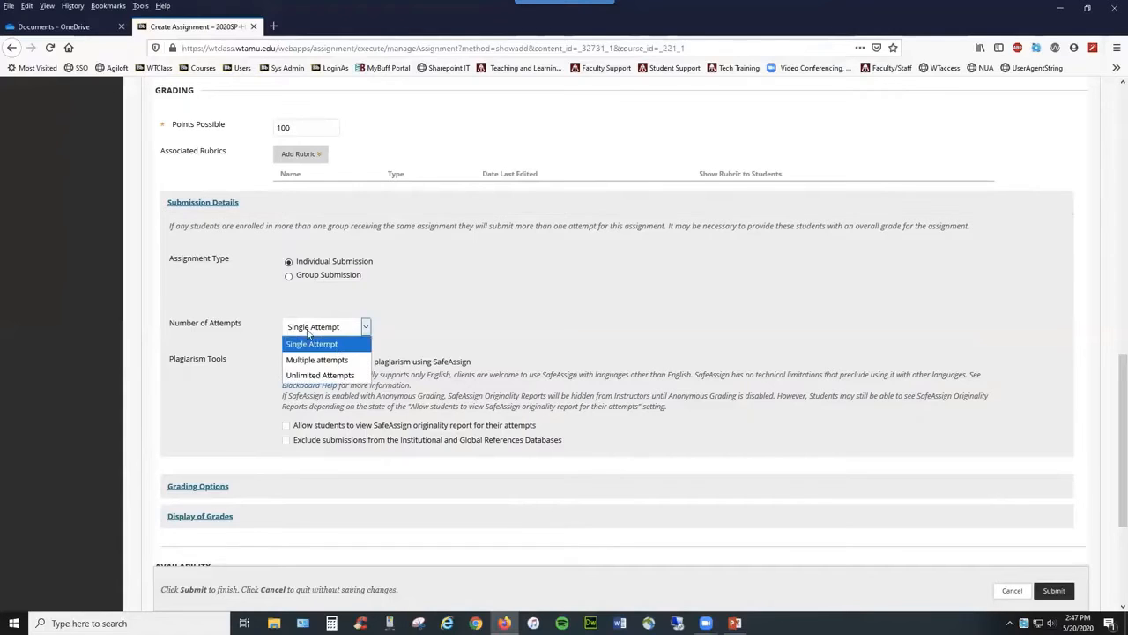
left_click(344, 362)
left_click(289, 361)
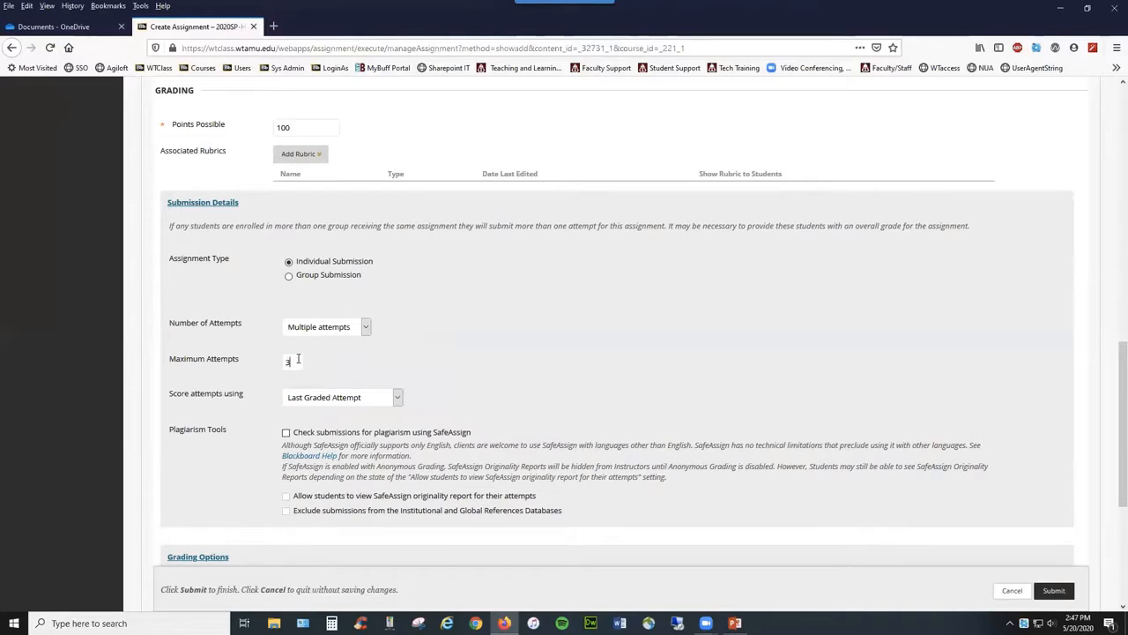
left_click(299, 361)
Try Unlimited Attempts as the number of attempts and return the setting to Multiple attempts.
left_click(320, 332)
left_click(318, 378)
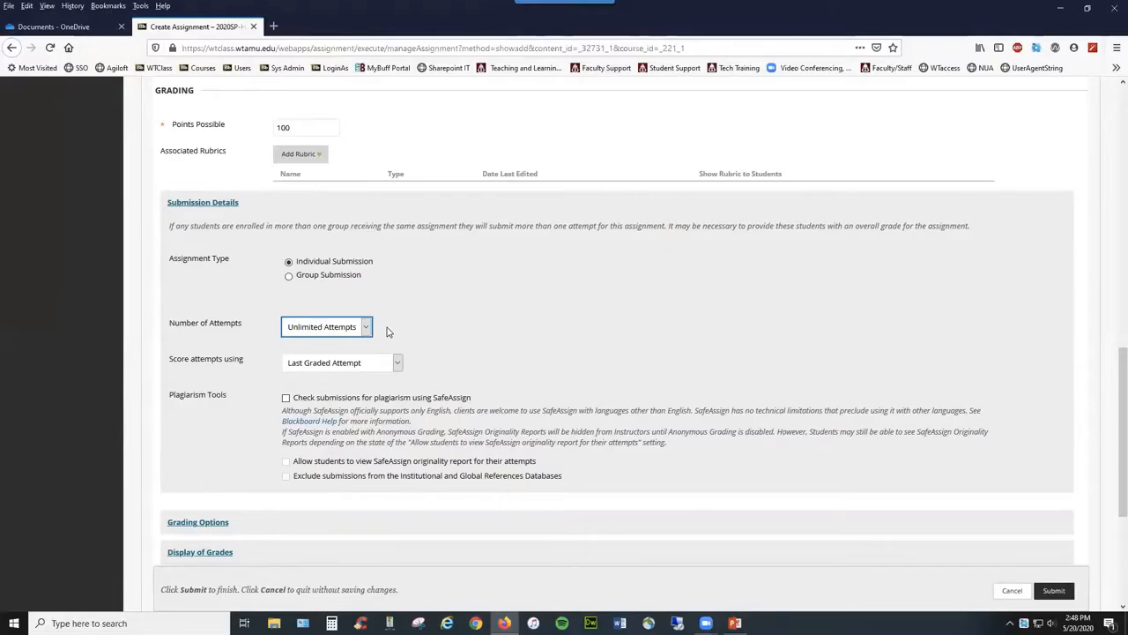
left_click(344, 330)
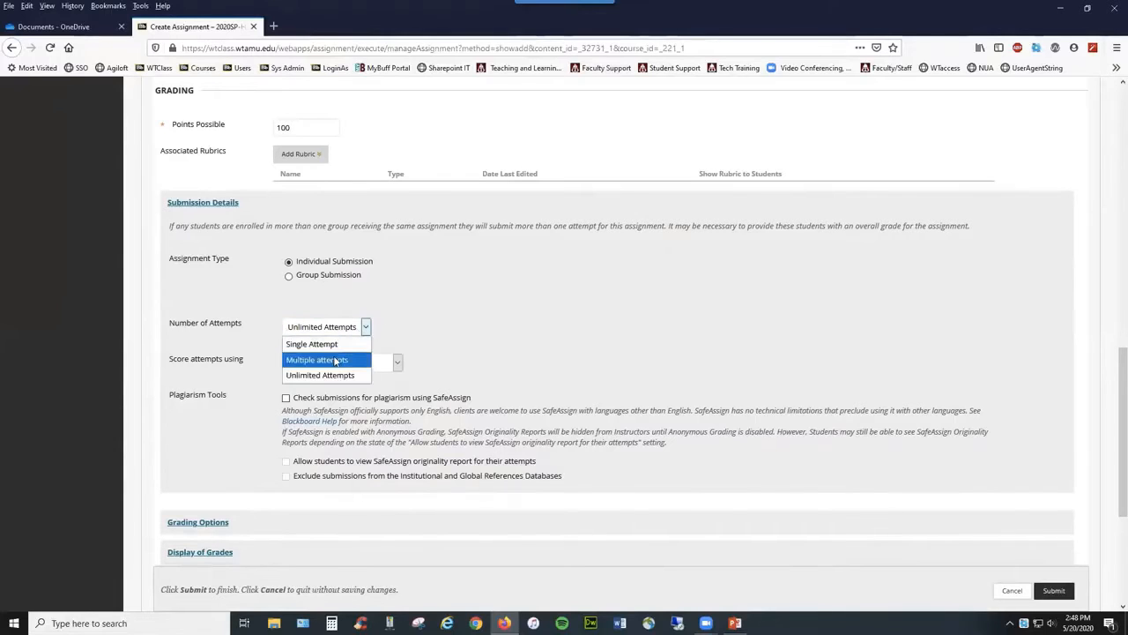
left_click(334, 362)
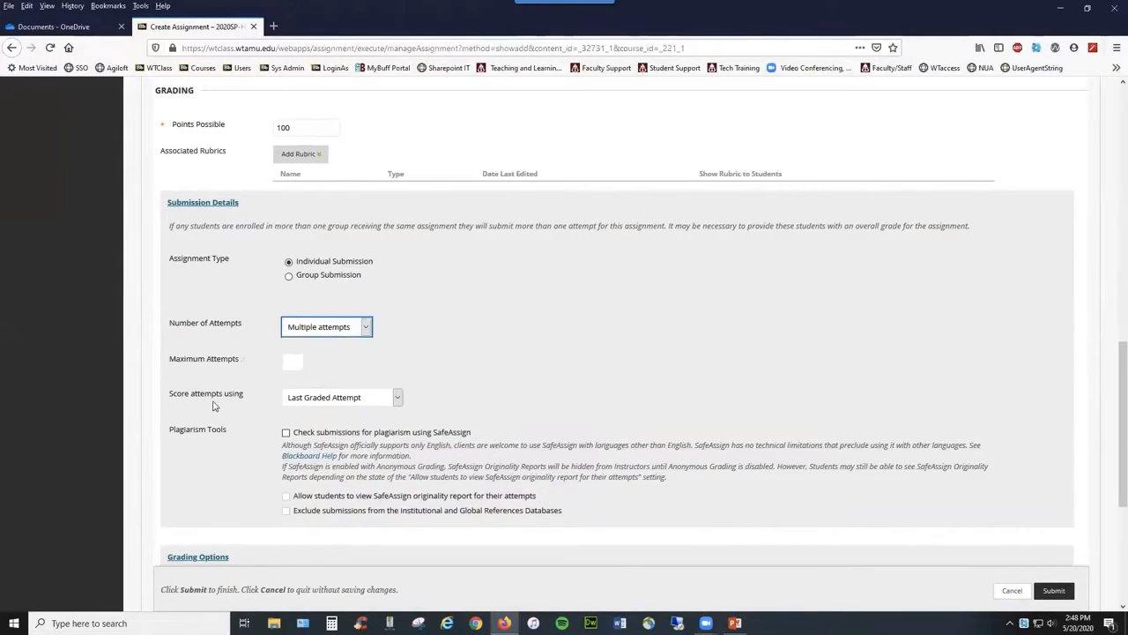
Examine the available methods for scoring multiple attempts, keeping Last Graded Attempt selected.
left_click_drag(172, 398, 254, 407)
left_click(254, 408)
left_click(397, 400)
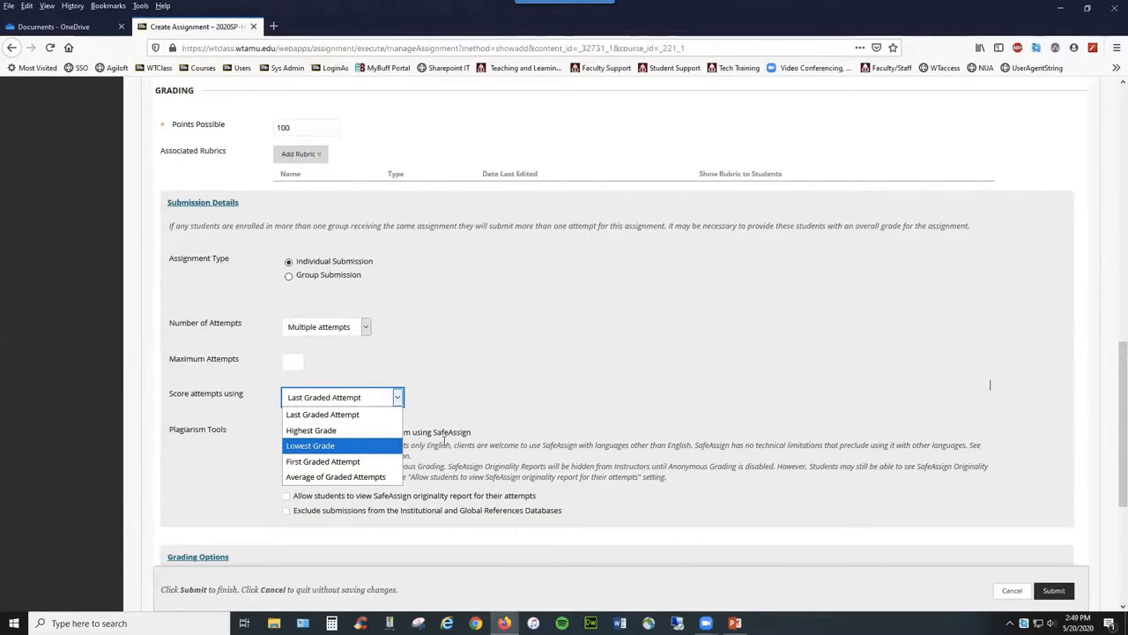
left_click(359, 402)
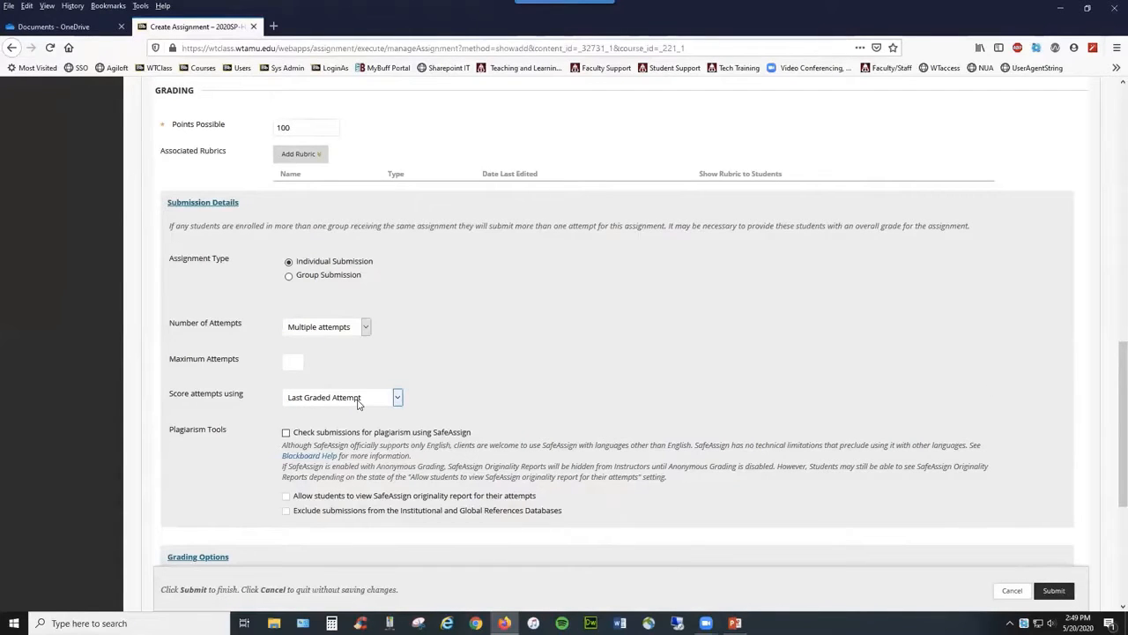
left_click(359, 402)
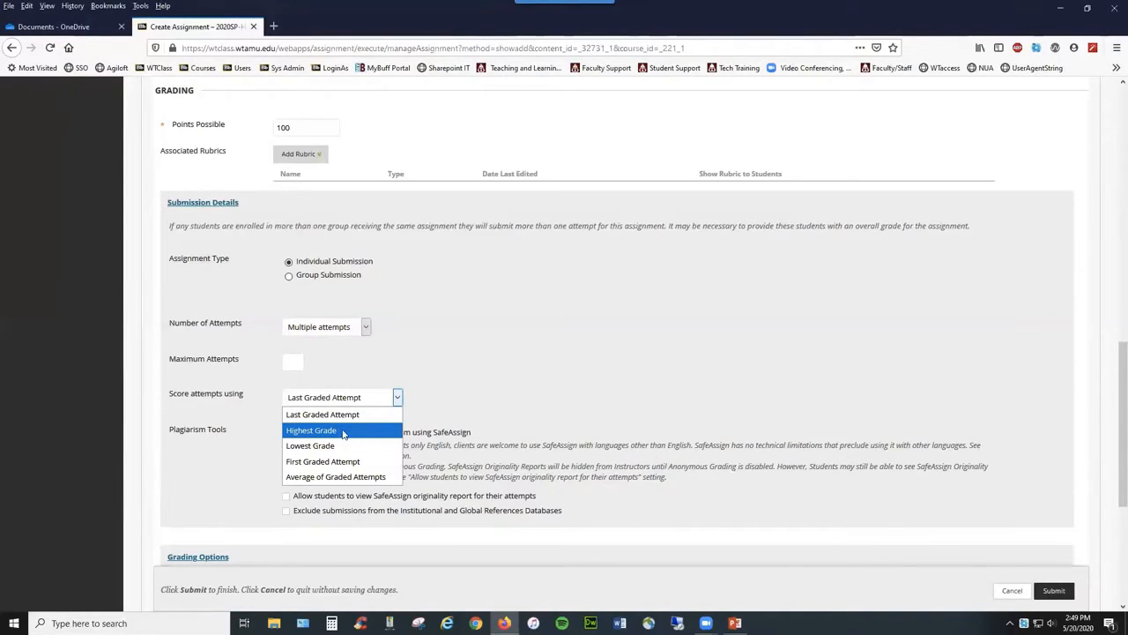
left_click(342, 408)
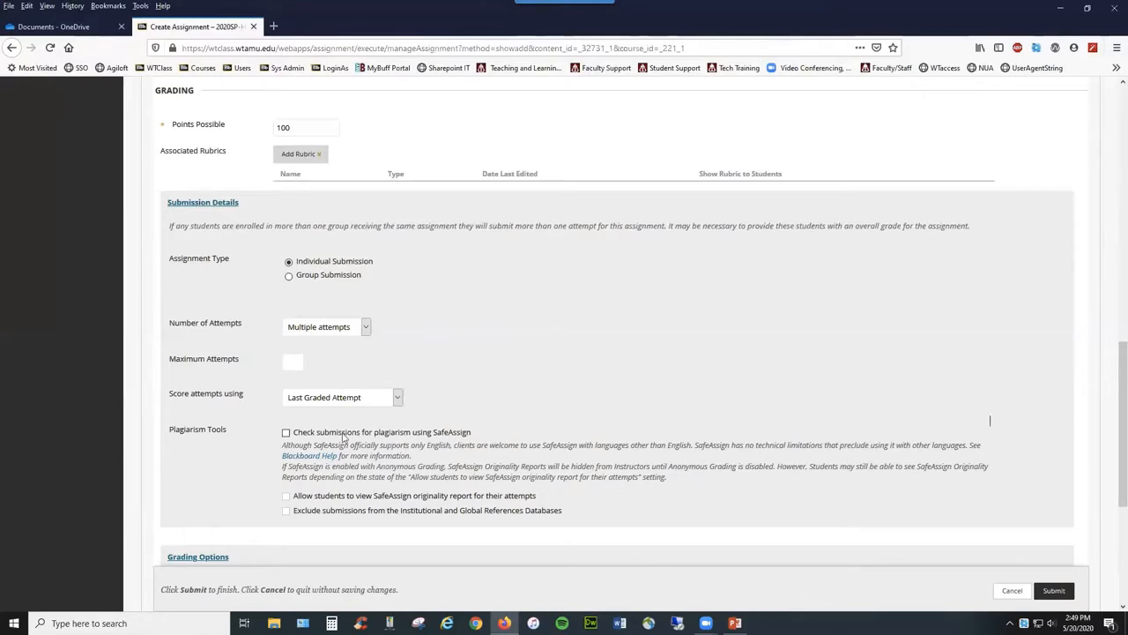
Enable the SafeAssign plagiarism check for submissions and allow students to view the originality report for their attempts.
double_click(457, 433)
left_click(414, 441)
left_click(286, 433)
left_click(285, 433)
left_click_drag(297, 497, 529, 498)
left_click(532, 496)
left_click(285, 497)
Set the assignment's number of attempts to Unlimited Attempts.
scroll(307, 505, "down", 3)
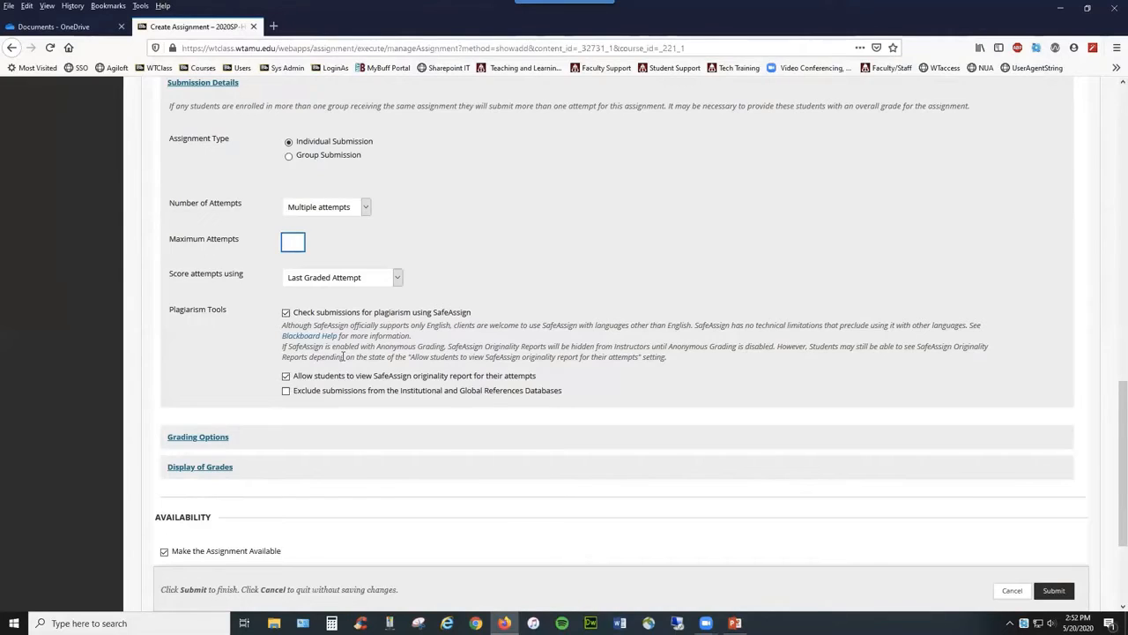
scroll(323, 378, "down", 2)
scroll(323, 379, "down", 1)
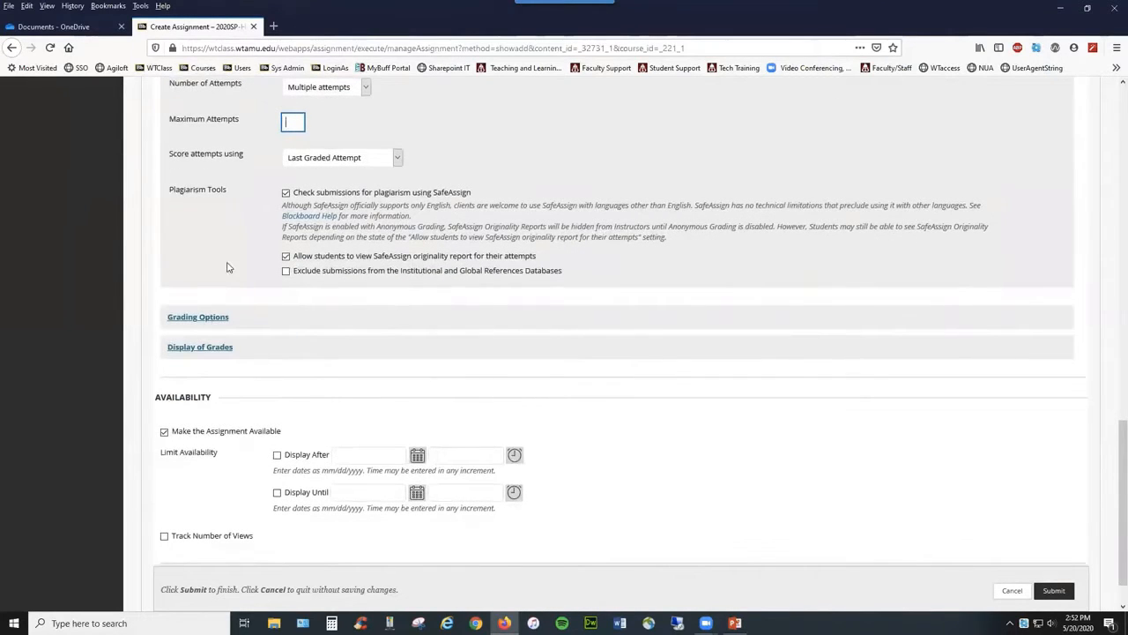
left_click(302, 91)
left_click(317, 136)
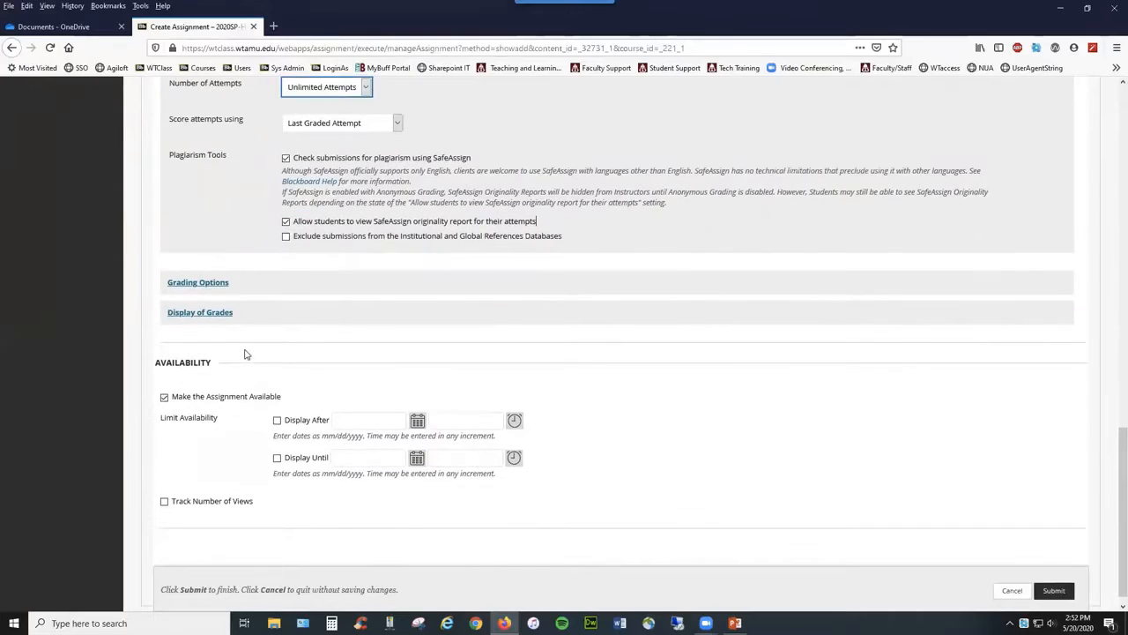
Review the anonymous and delegated grading choices in the grading options and collapse that section again.
left_click(217, 289)
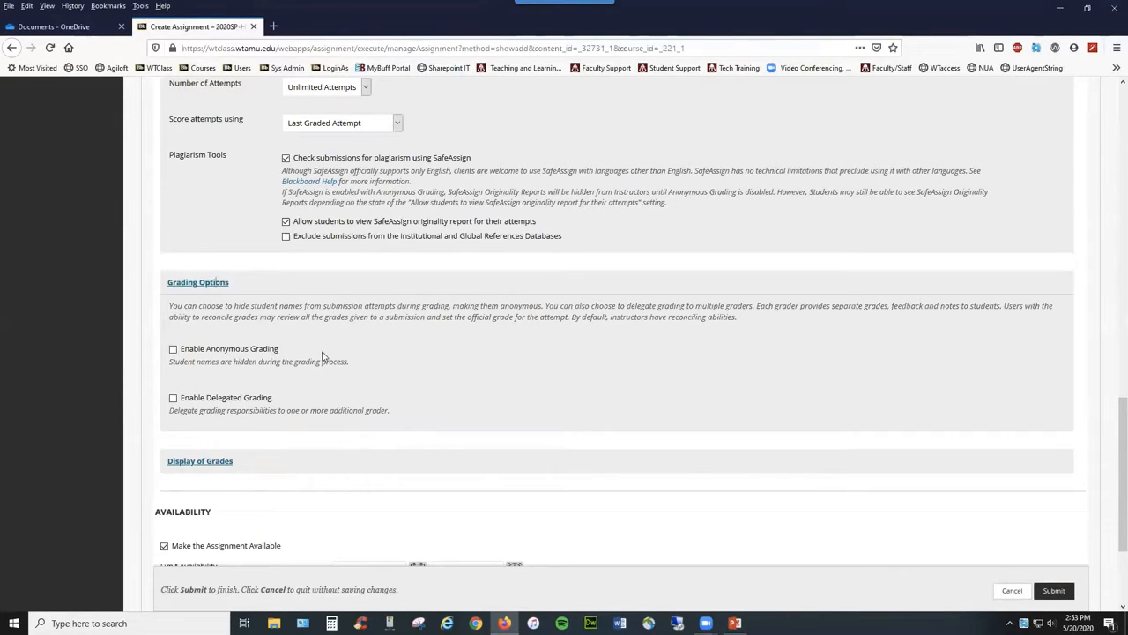
scroll(322, 356, "down", 3)
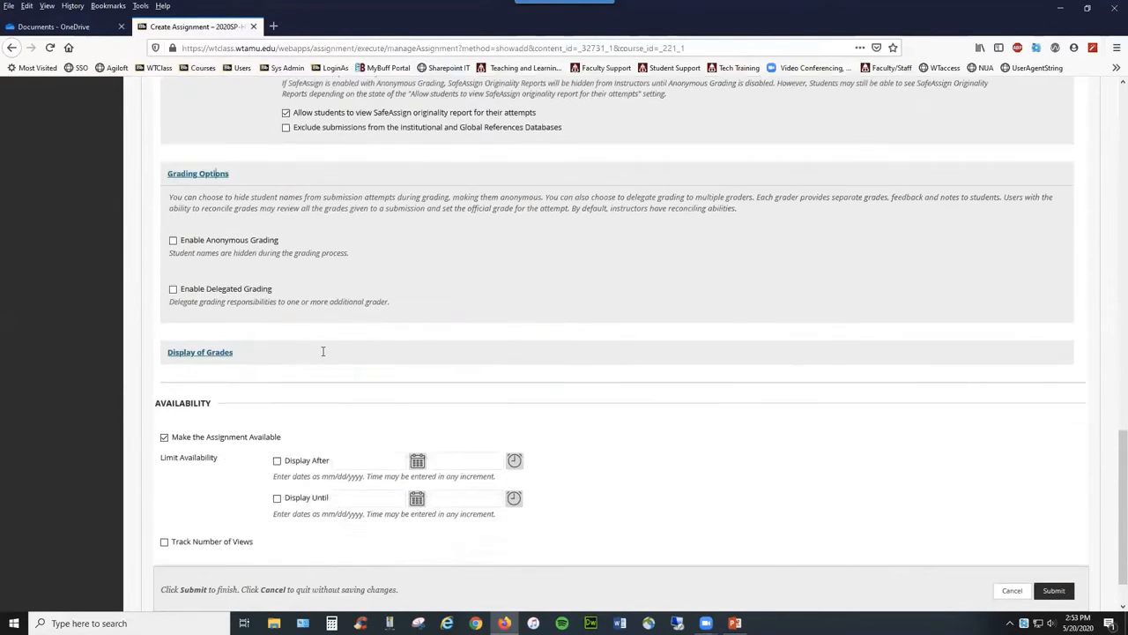
left_click(211, 165)
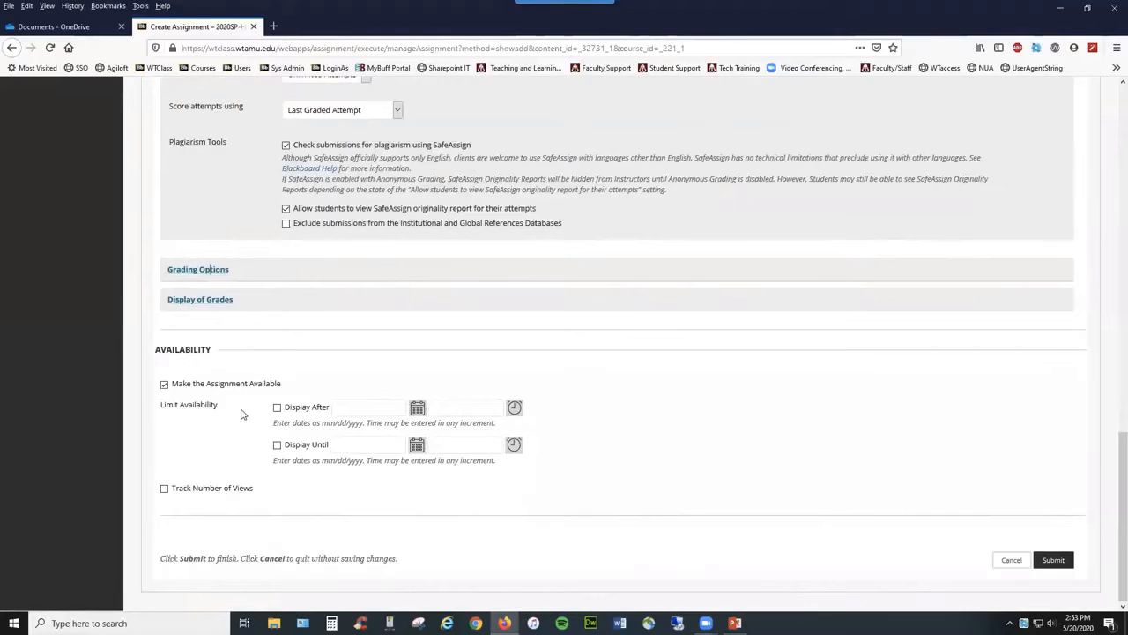
Expand the grade display settings and view the primary display formats, keeping Score selected.
left_click(203, 301)
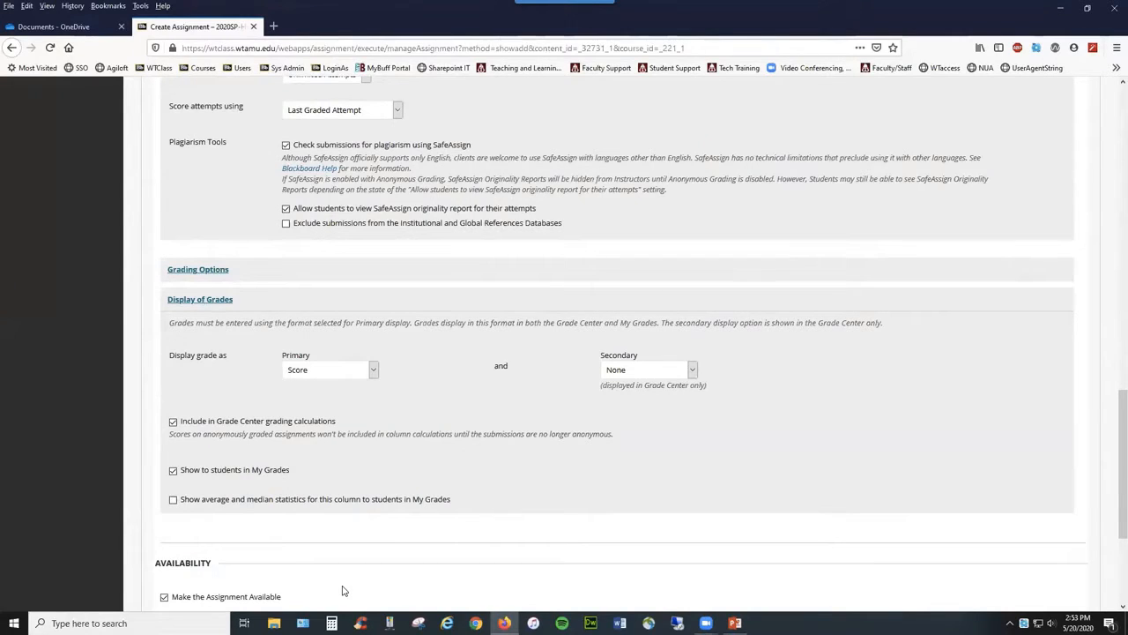
left_click(347, 371)
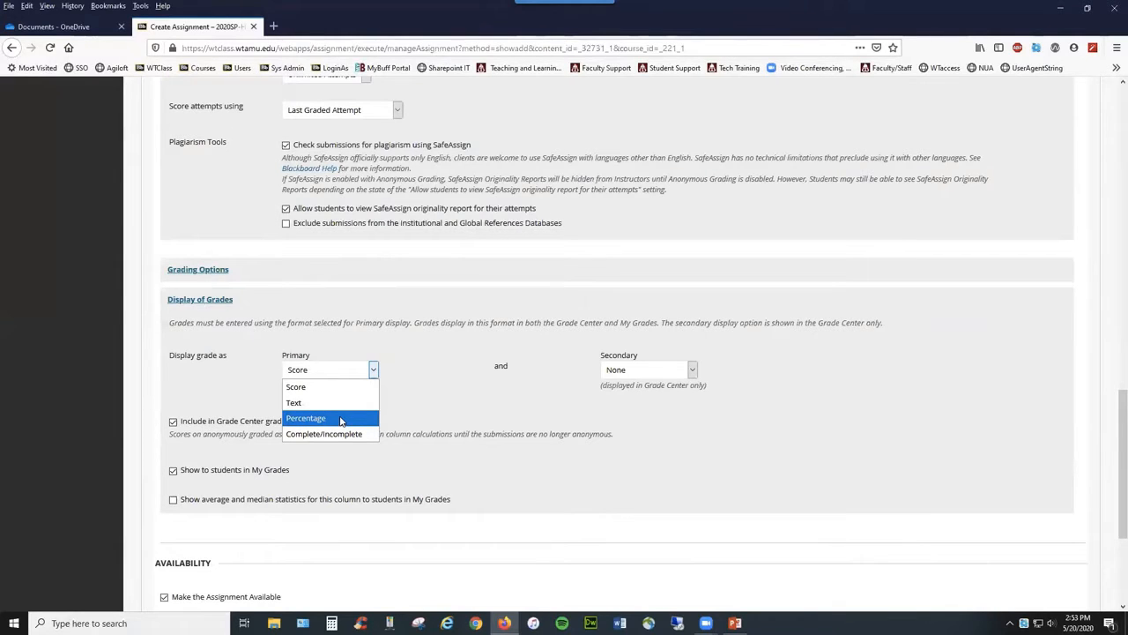
left_click(399, 409)
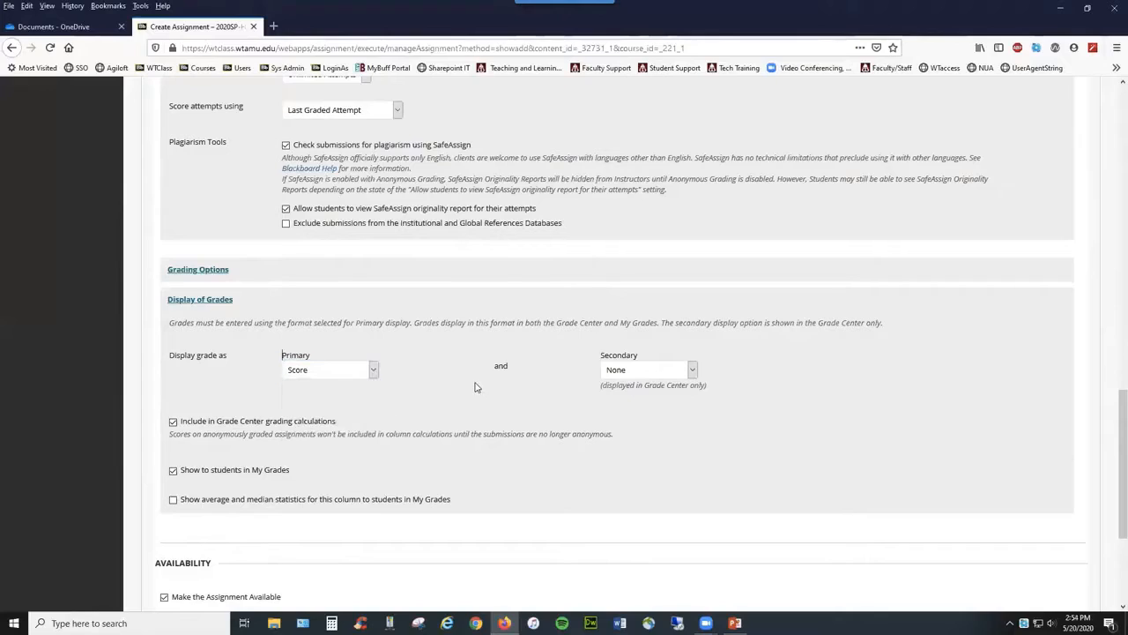
Review the secondary grade display formats, keeping None selected, and look over the remaining grade display options for the assignment.
left_click(654, 370)
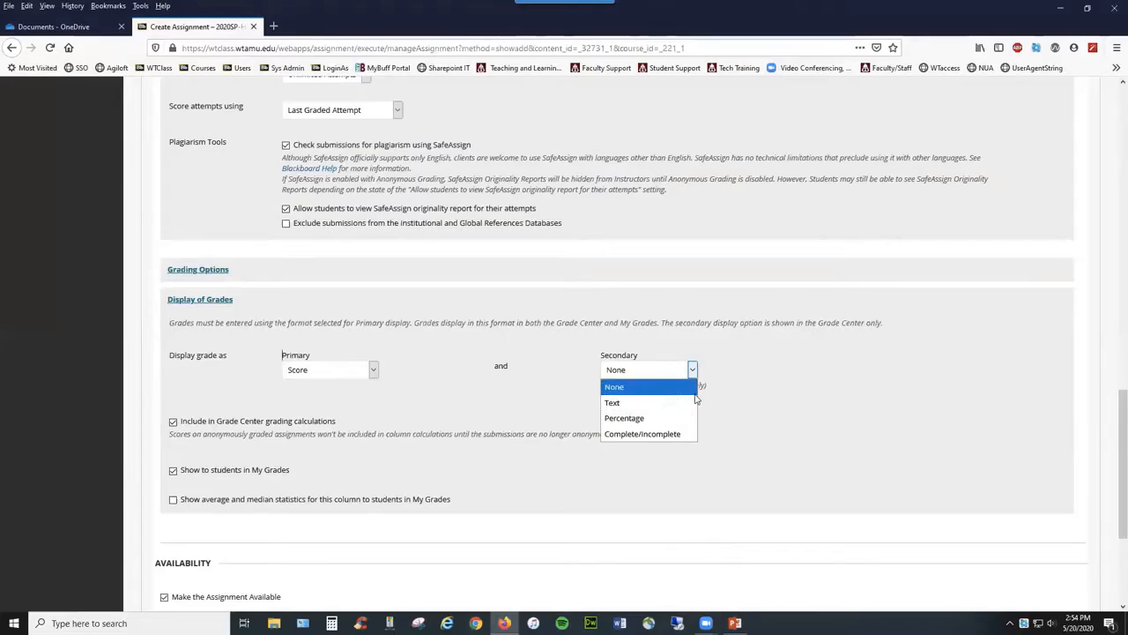
left_click(674, 389)
left_click_drag(602, 386, 706, 389)
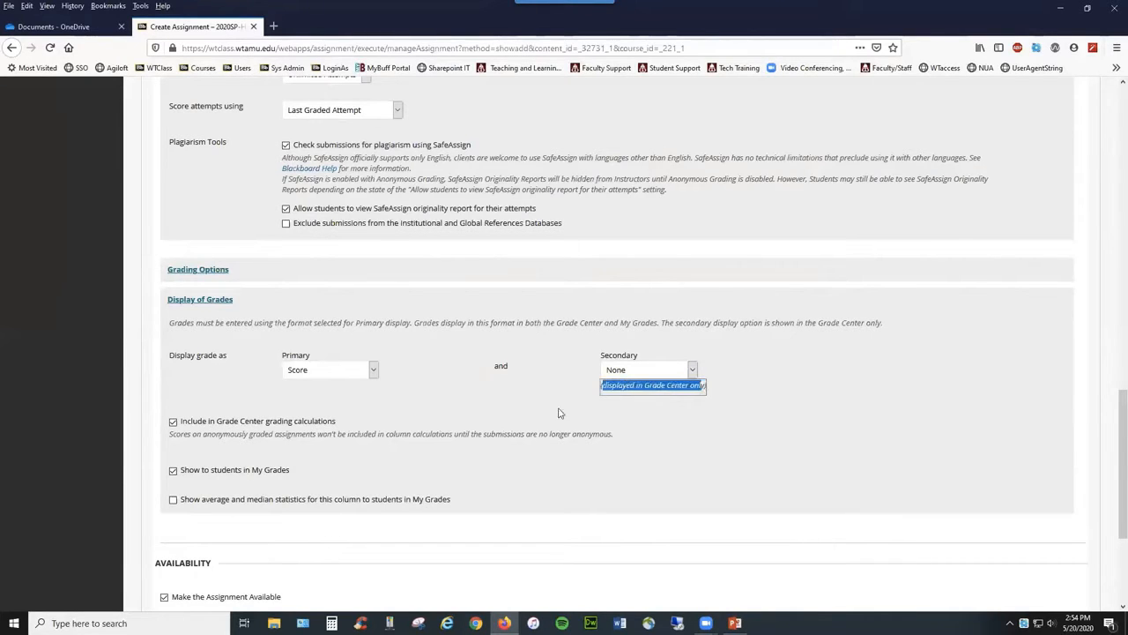
left_click(362, 347)
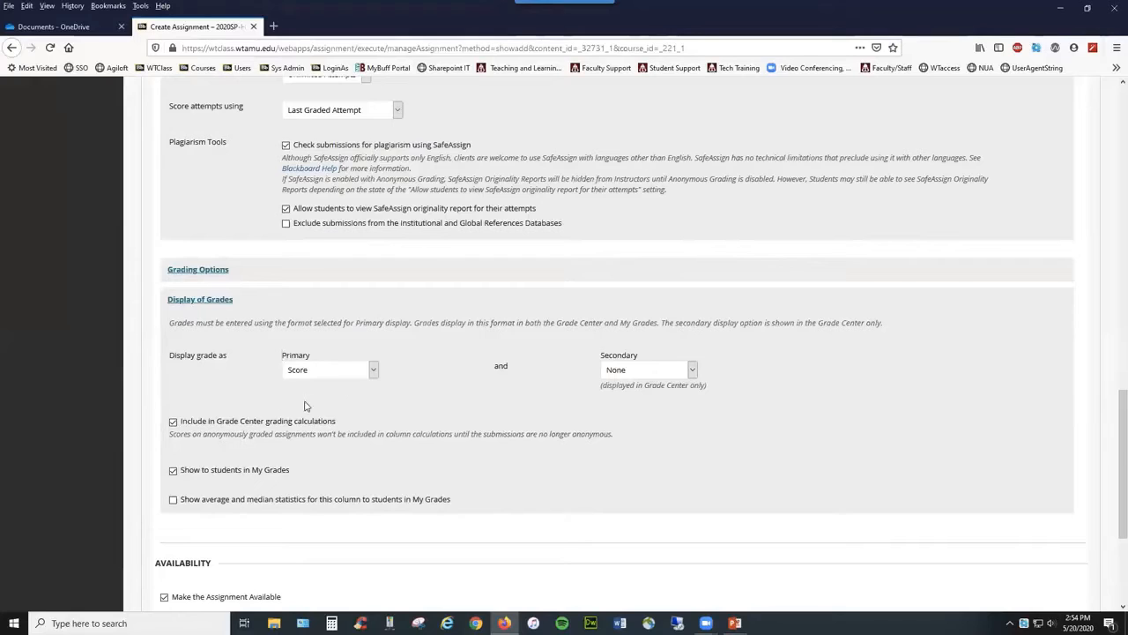
scroll(360, 386, "down", 1)
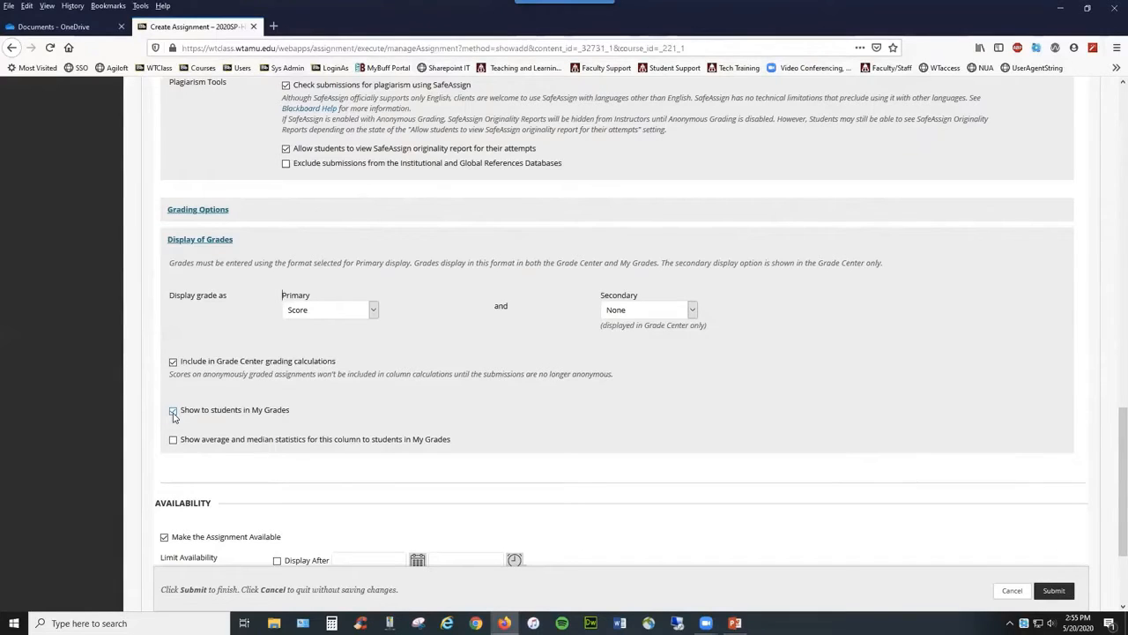
scroll(192, 434, "down", 3)
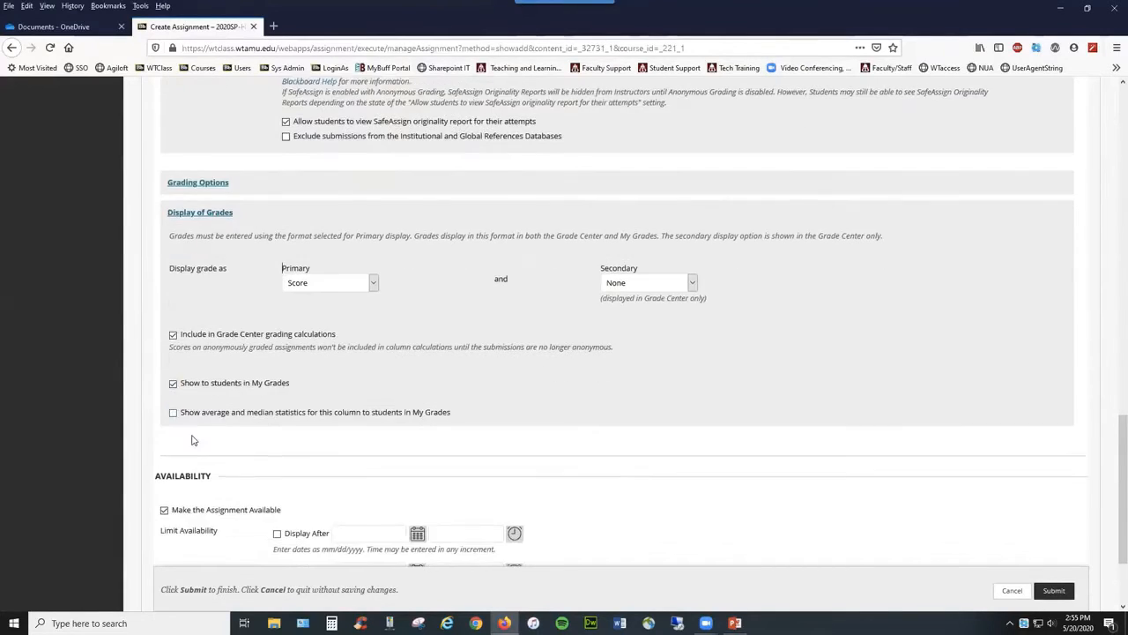
scroll(192, 435, "down", 1)
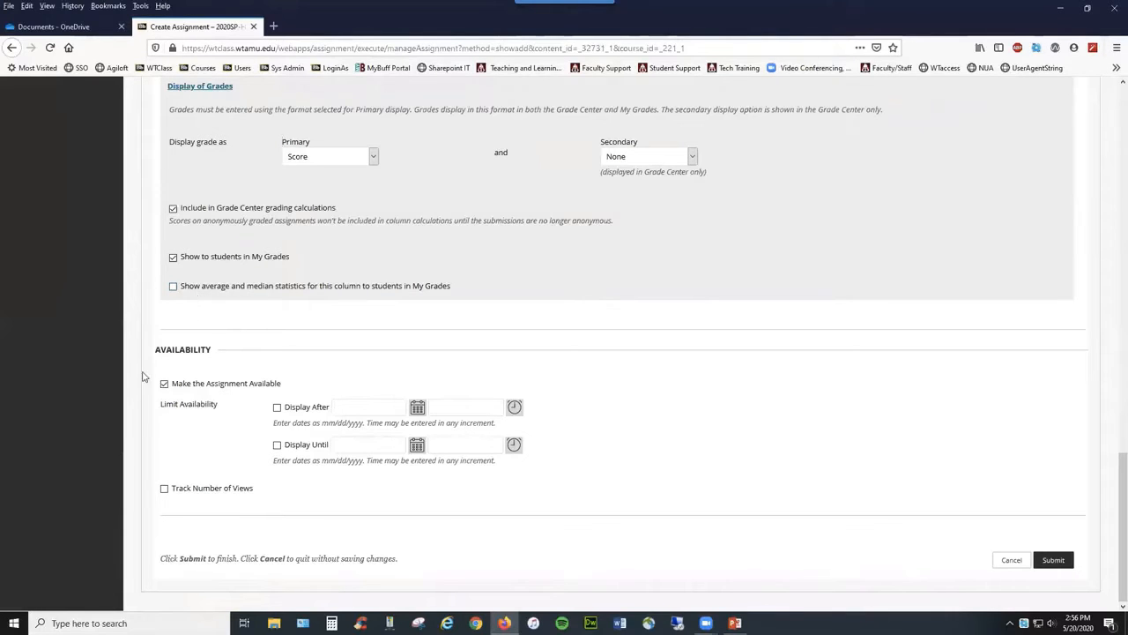
Limit the assignment's availability to display after 06/08/2020, with the time set to End of Day.
left_click_drag(159, 348, 213, 351)
left_click(213, 350)
left_click_drag(173, 404, 211, 403)
left_click(217, 404)
left_click(277, 408)
left_click(418, 407)
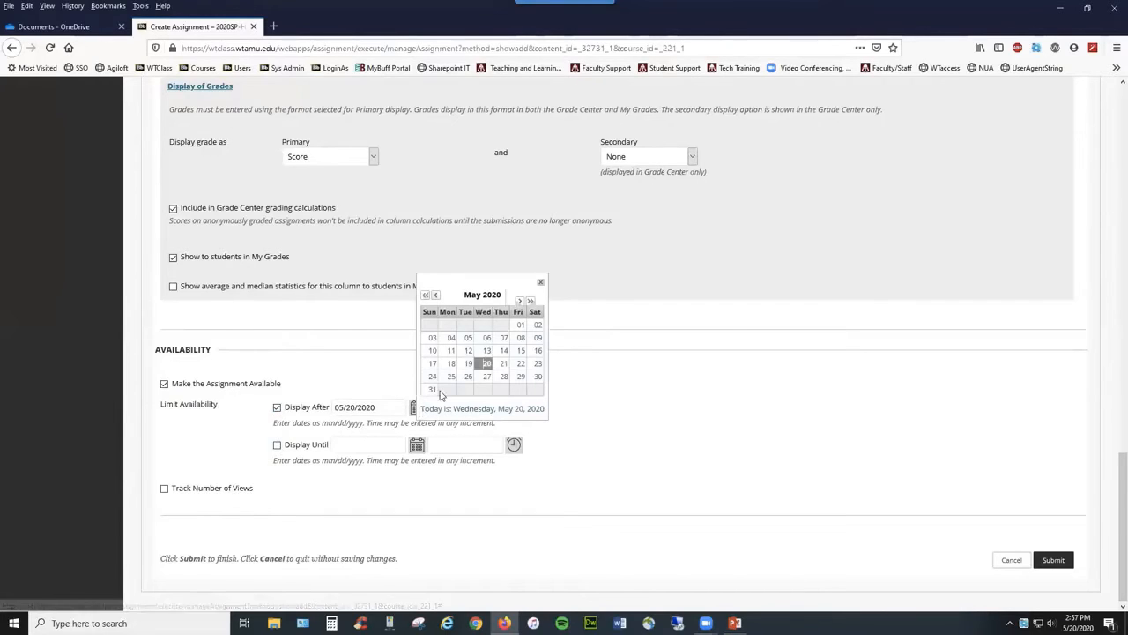
left_click(520, 299)
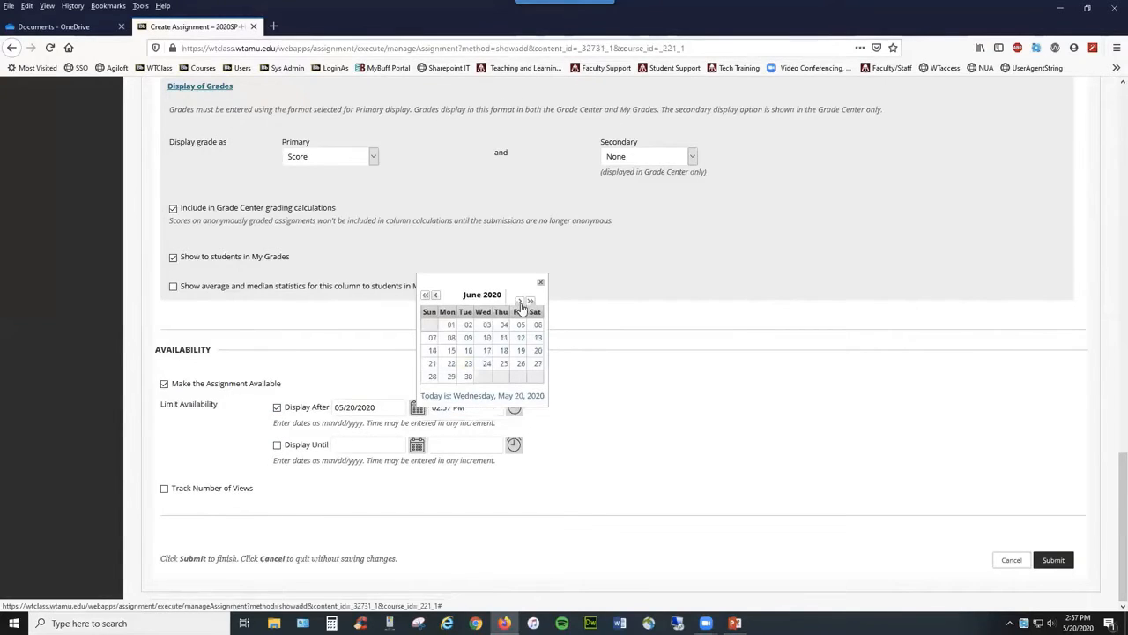
left_click(452, 340)
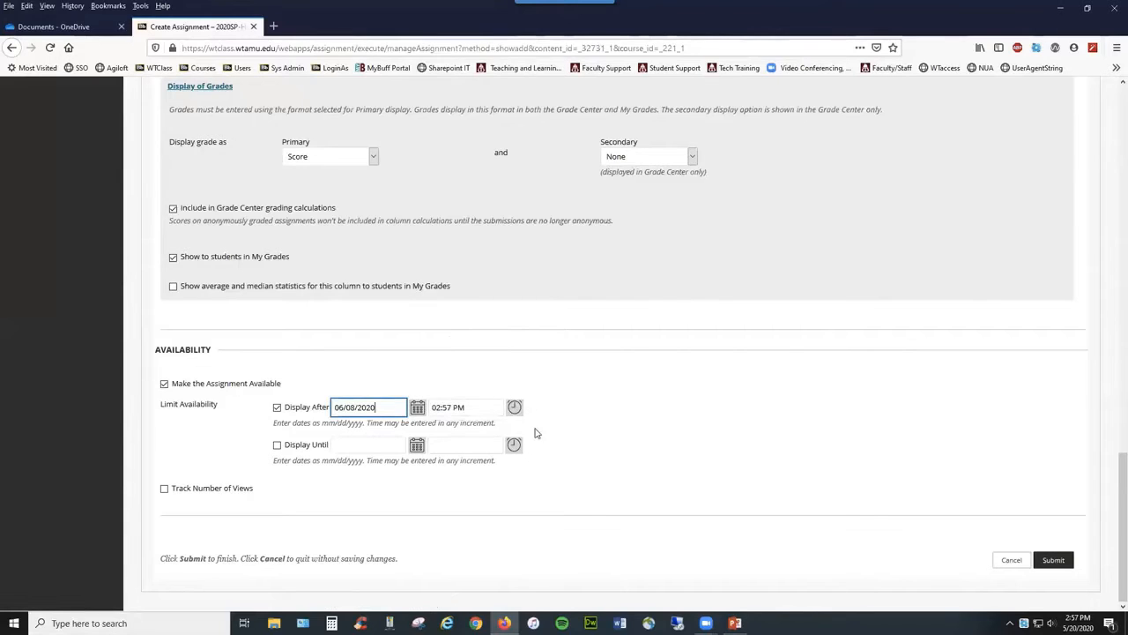
left_click(514, 408)
scroll(571, 414, "down", 15)
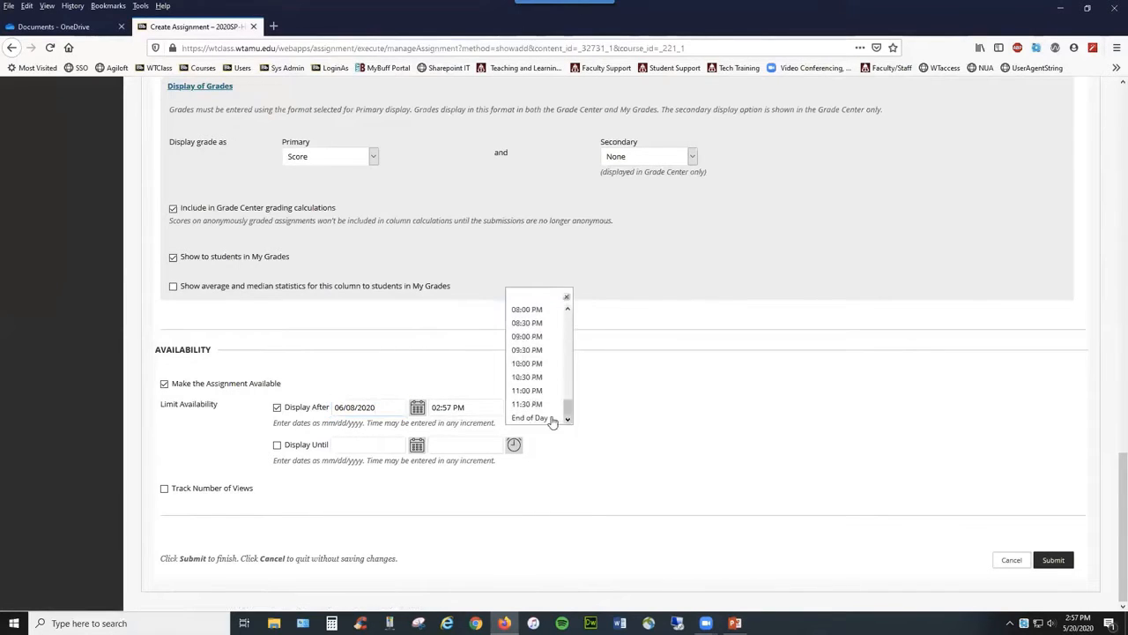
left_click(534, 416)
Enable the Display Until limit with the date 06/08/2020 and change the Display After date to 06/01/2020.
left_click(277, 445)
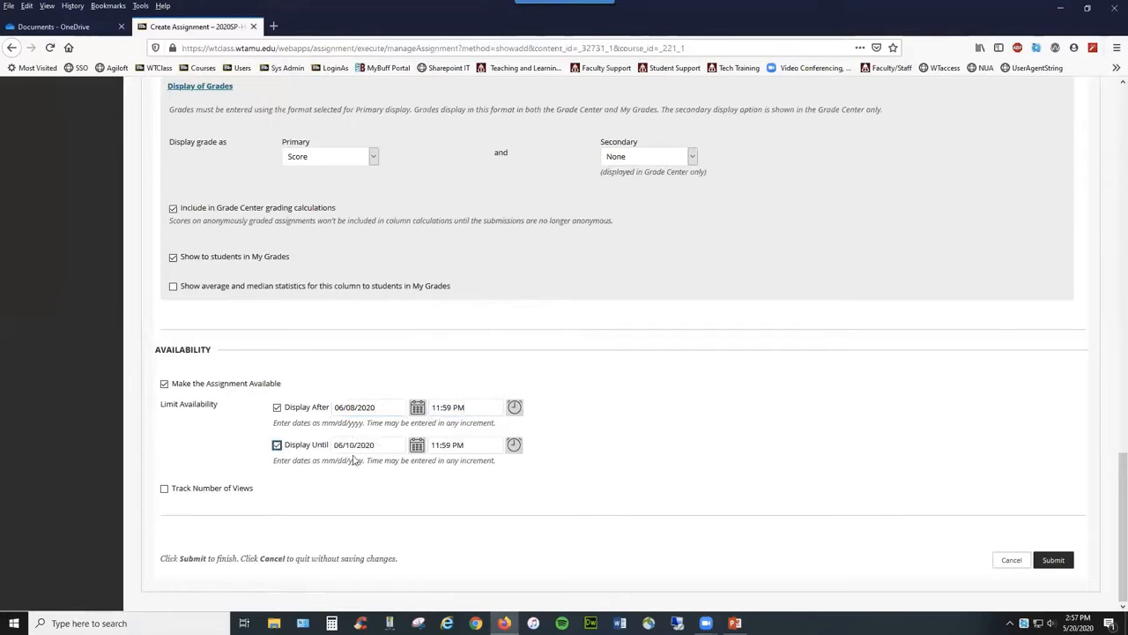
left_click(417, 446)
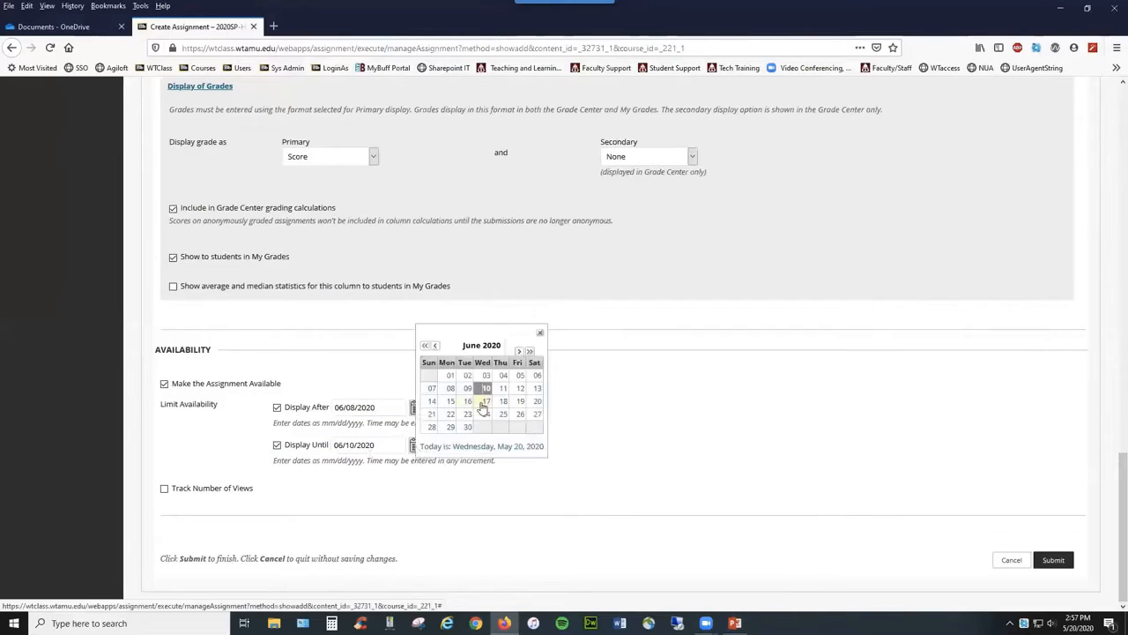
left_click(412, 407)
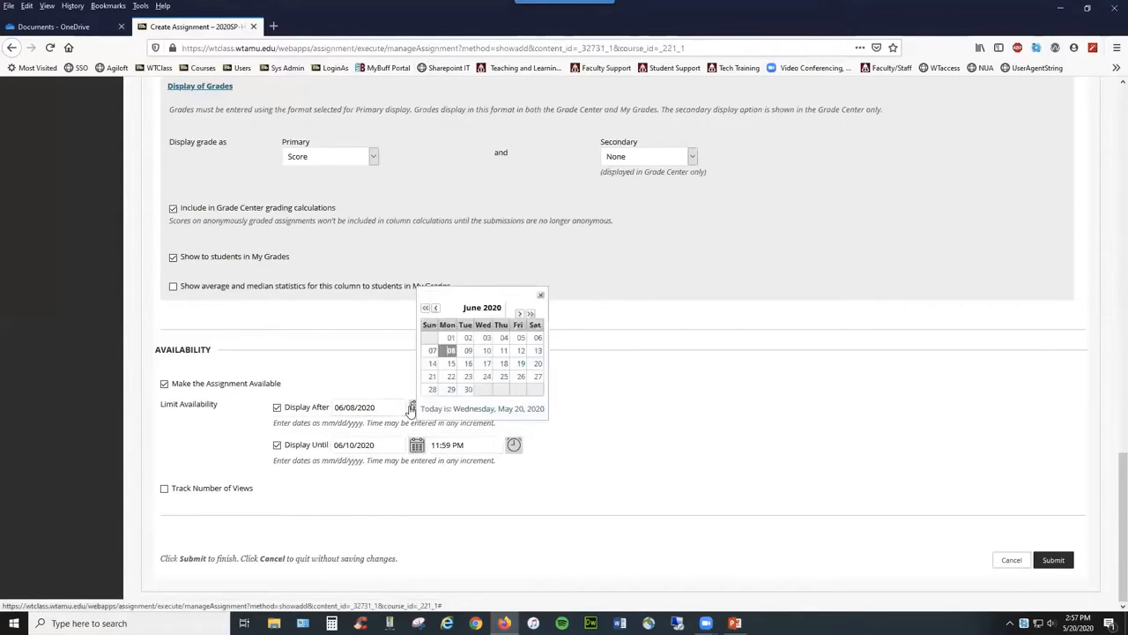
left_click(451, 338)
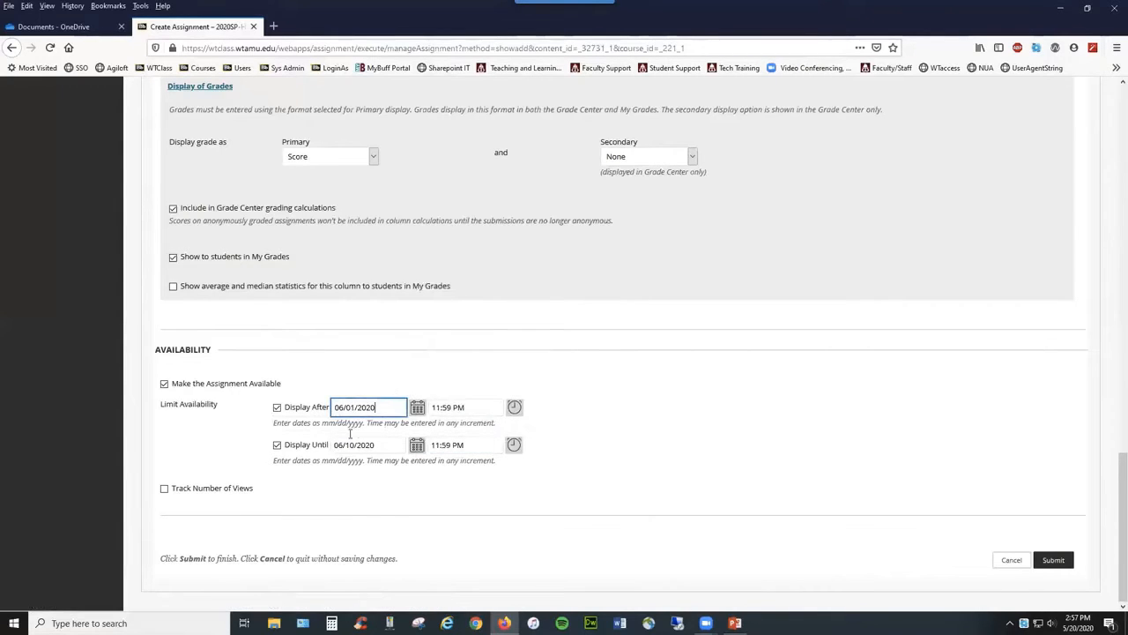
left_click(416, 445)
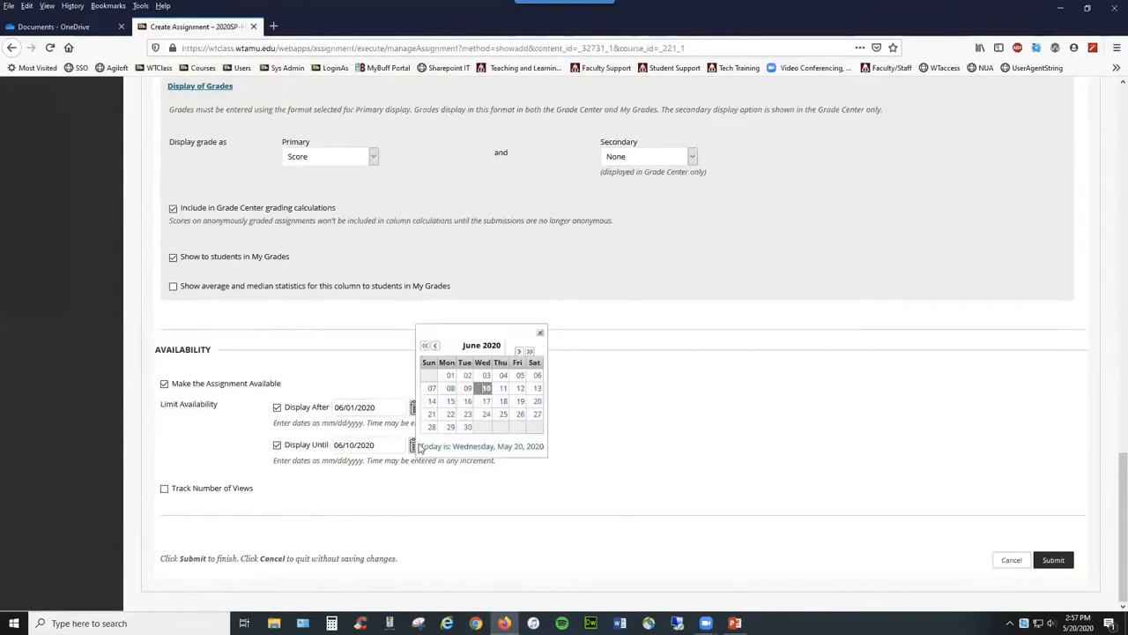
left_click(451, 388)
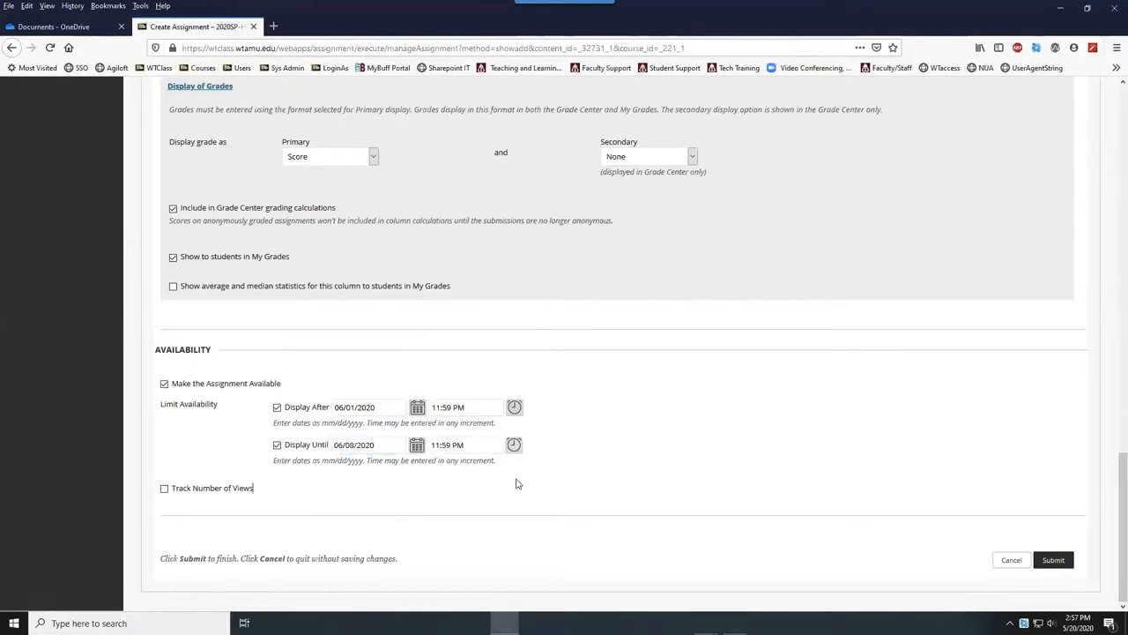
Turn off the Make the Assignment Available option and turn it back on.
left_click(164, 385)
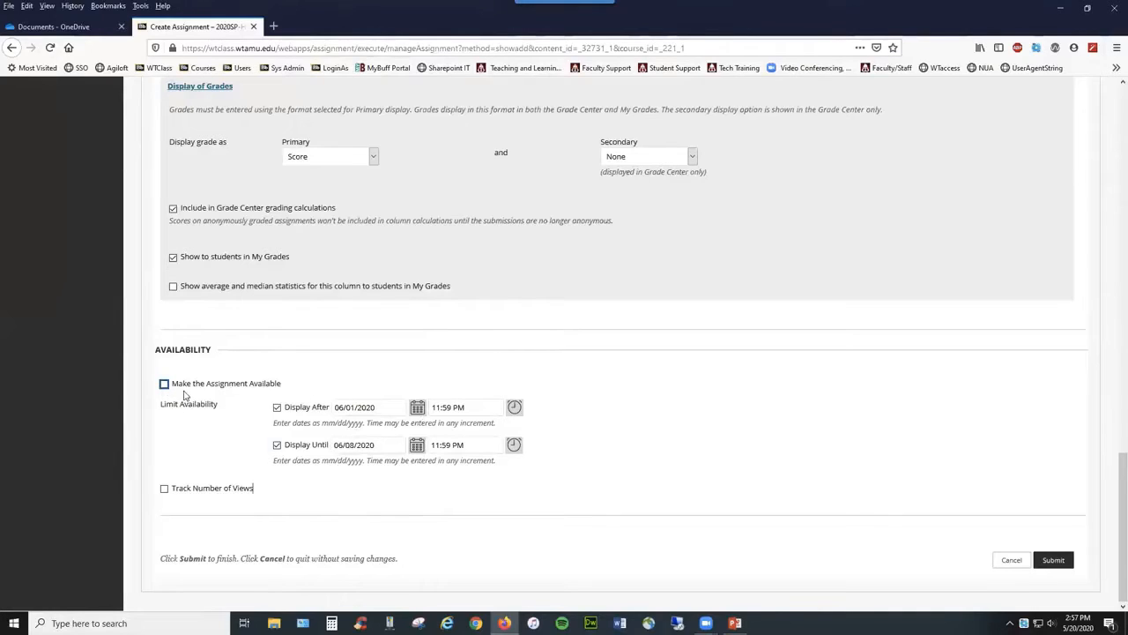
double_click(264, 385)
left_click_drag(210, 388, 173, 386)
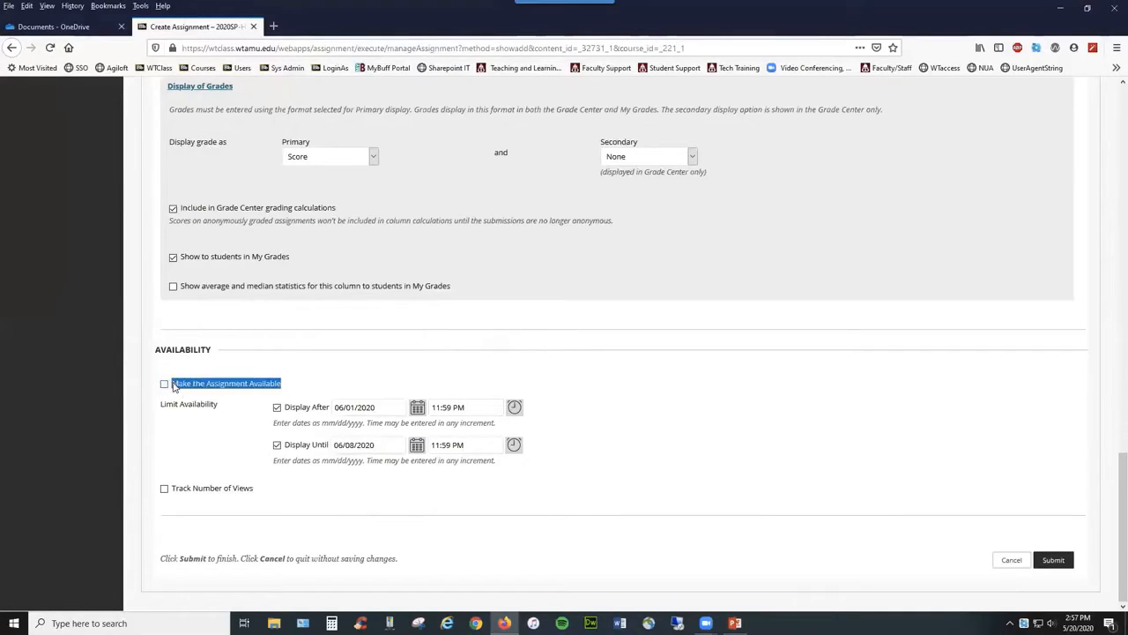
left_click(165, 385)
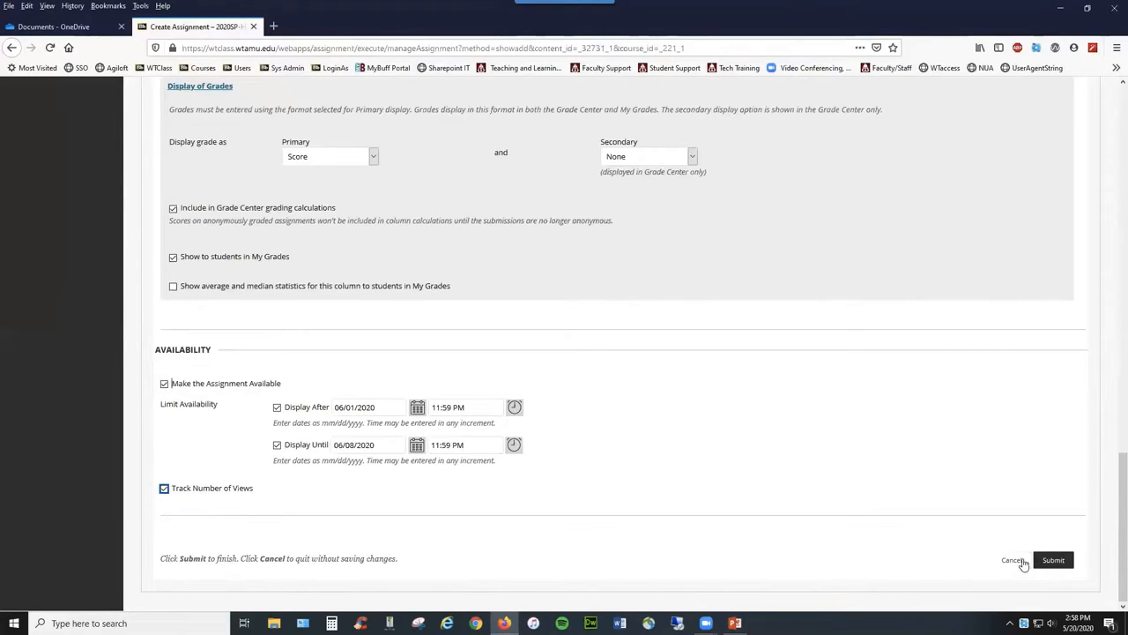
Submit the assignment and move the new Unit 1 dropbox directly below Unit 1 Notes in the Unit 1 folder.
left_click(1066, 566)
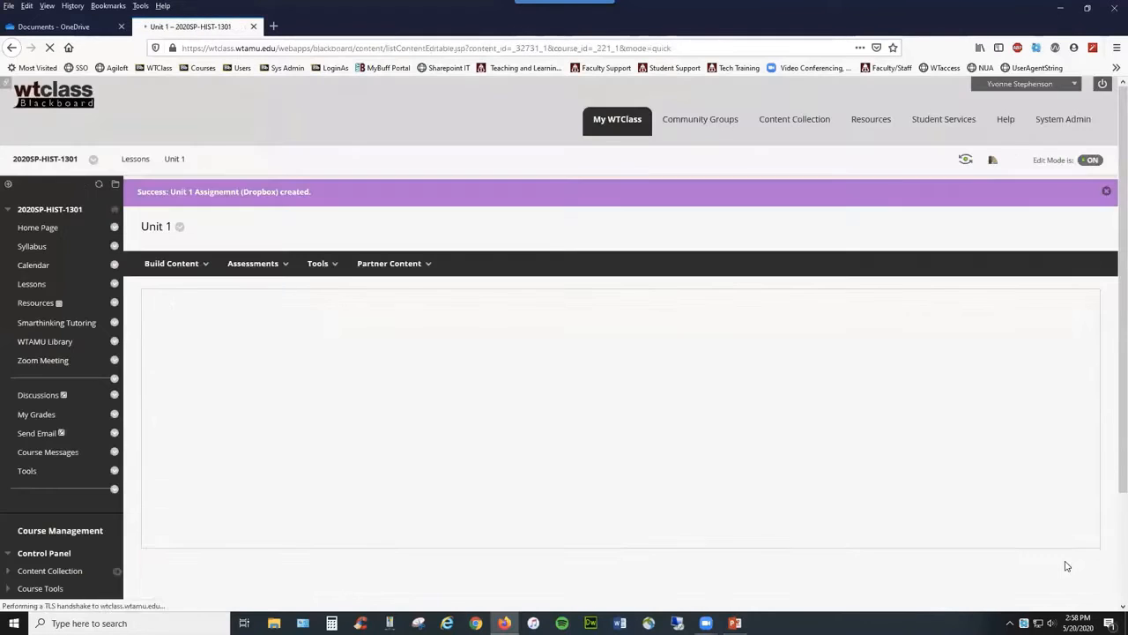
scroll(692, 479, "down", 3)
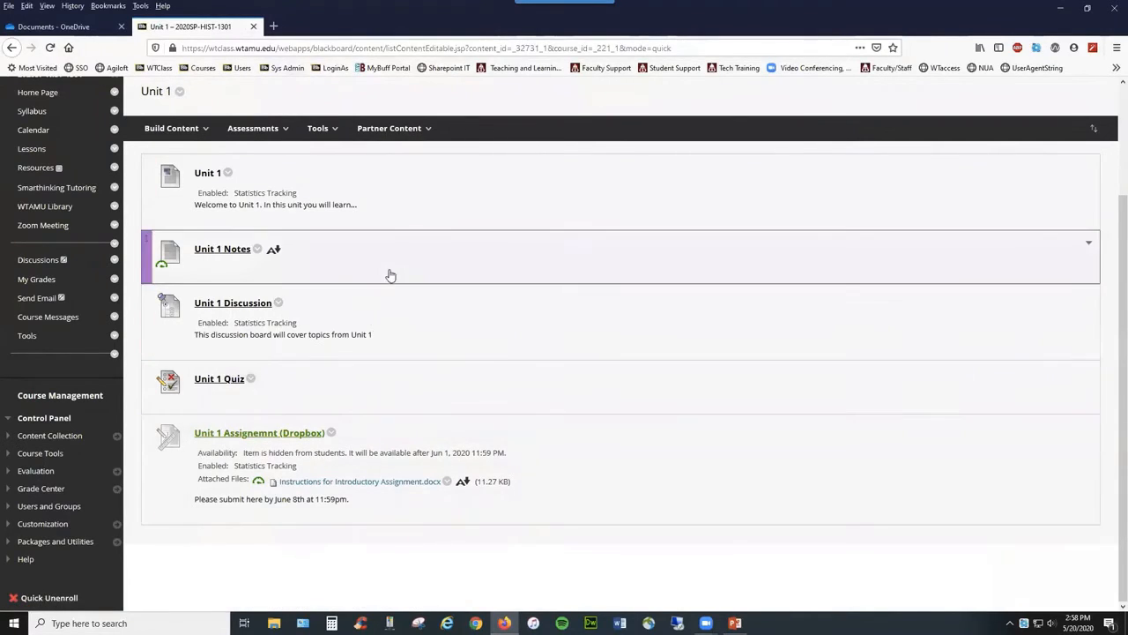
scroll(391, 273, "up", 3)
left_click_drag(1118, 308, 1113, 410)
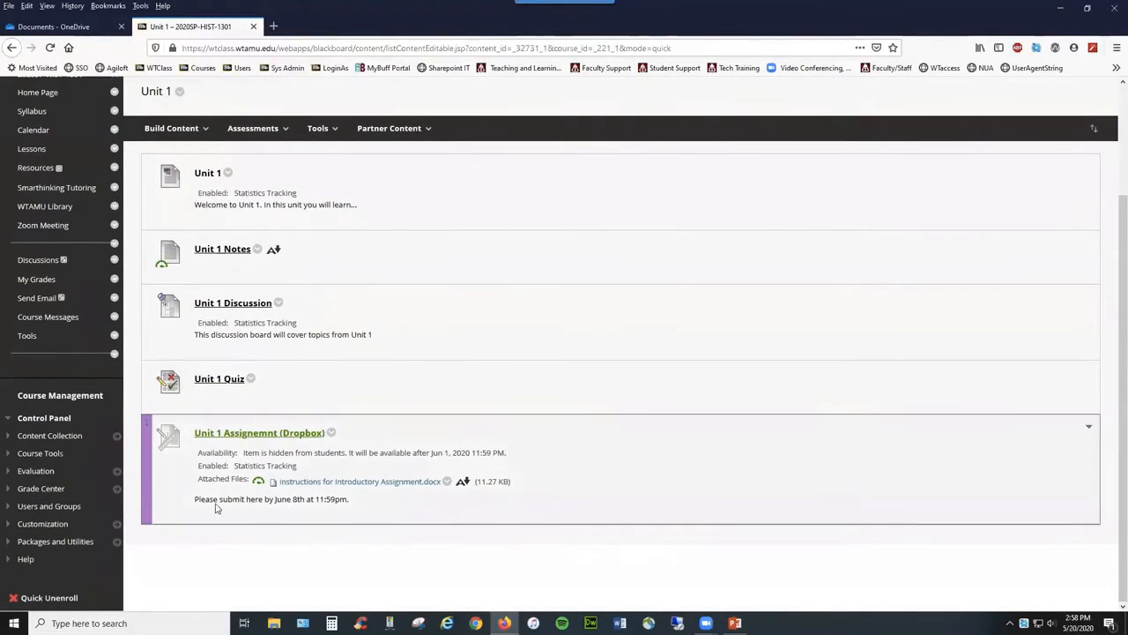
left_click_drag(149, 467, 186, 299)
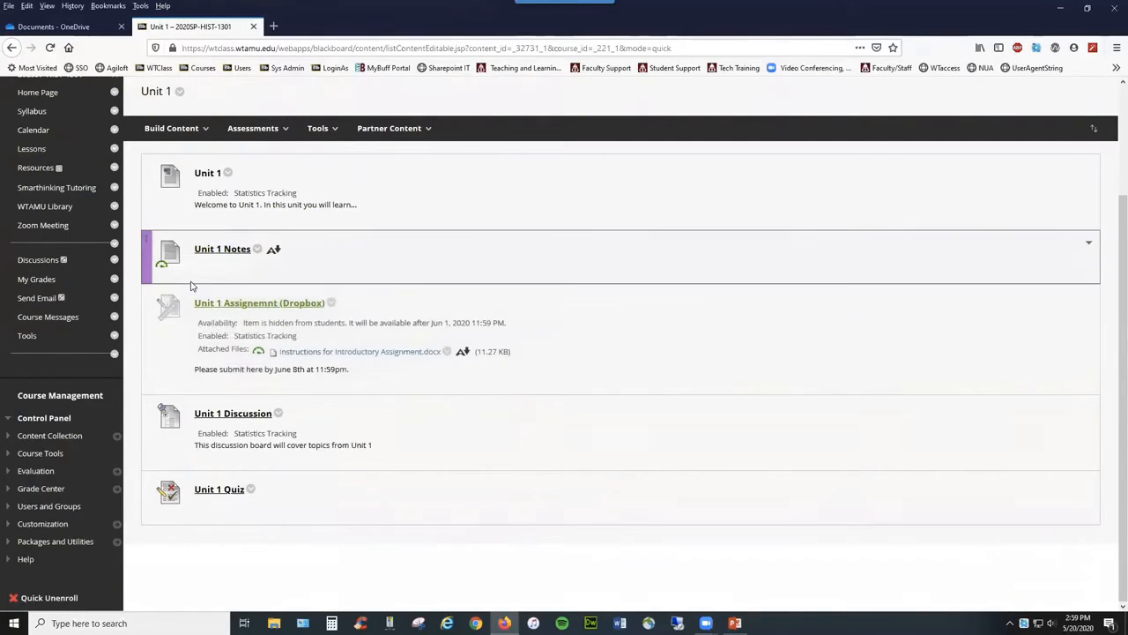
left_click(185, 359)
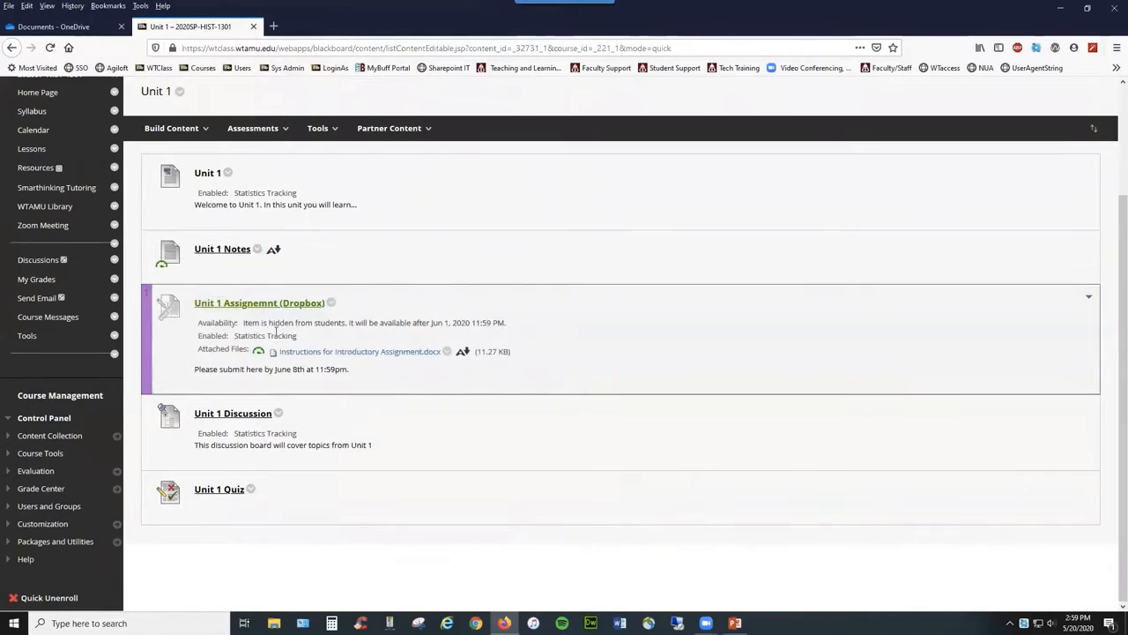
Examine the dropbox's availability notice and return to the Lessons page to look over its items.
left_click_drag(244, 324, 340, 319)
left_click(342, 320)
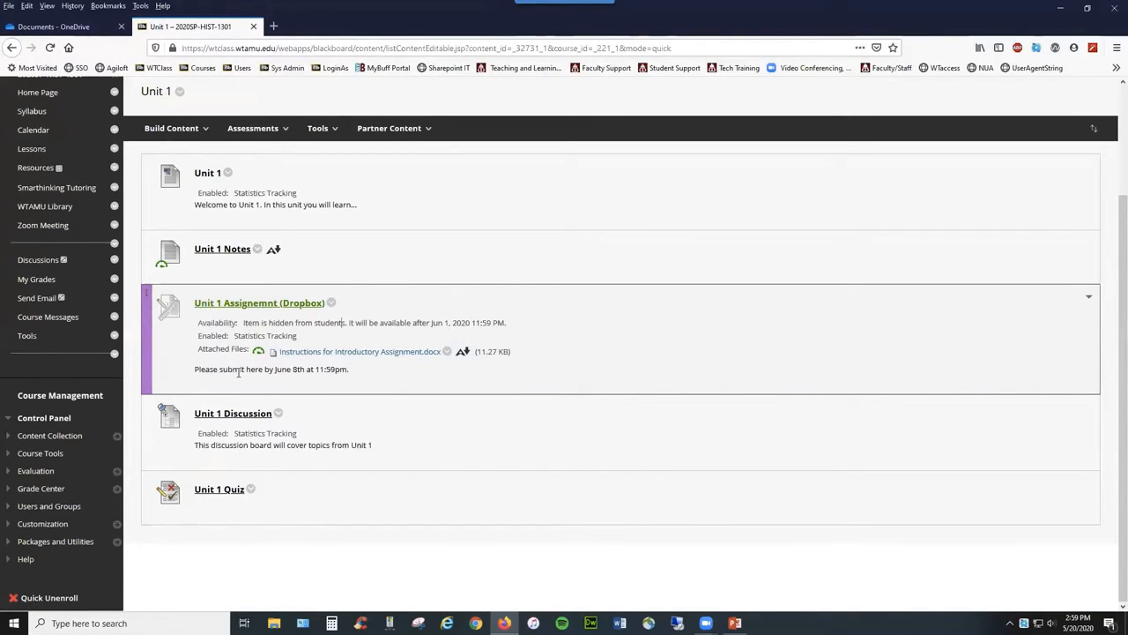
left_click(33, 152)
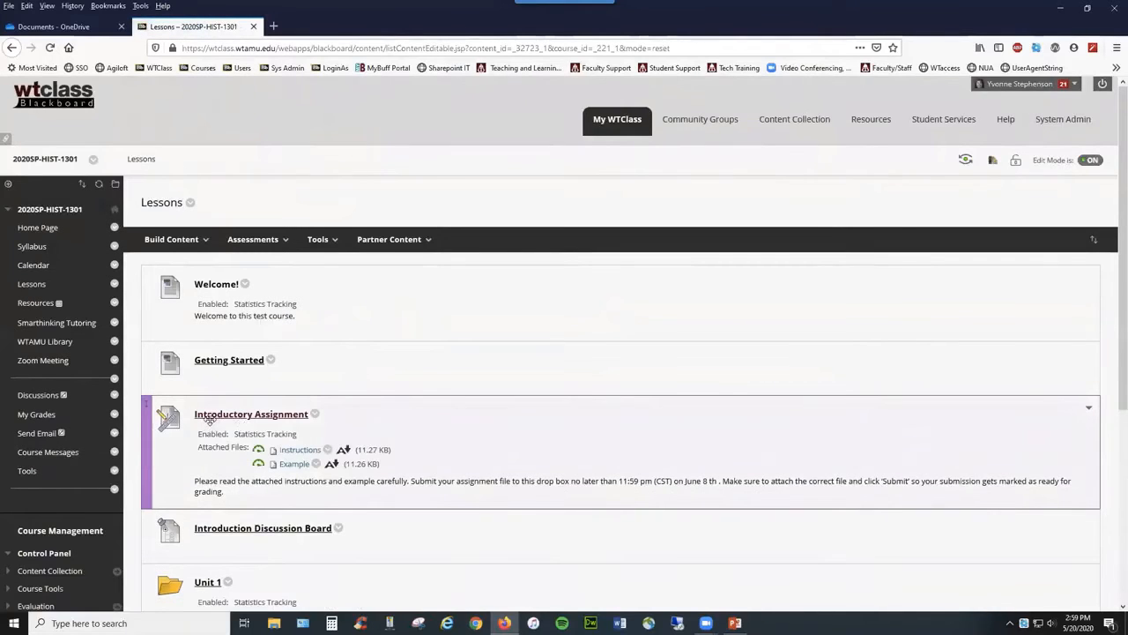
scroll(212, 416, "down", 3)
scroll(238, 348, "up", 3)
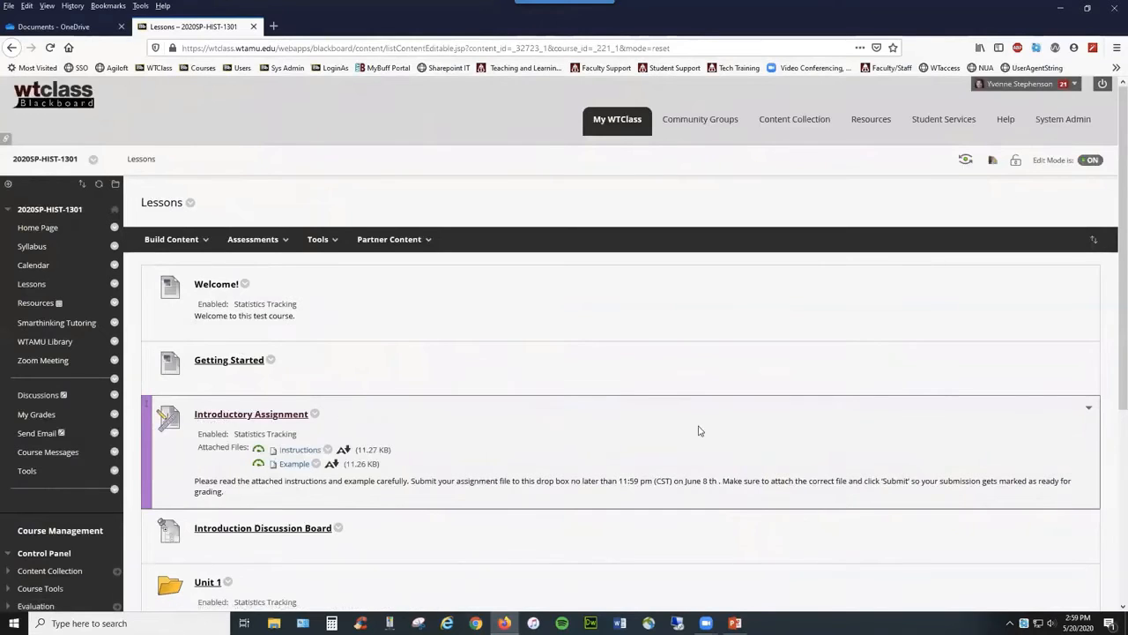
Enter student preview and view the Unit 1 folder and the Introductory Assignment's submission history from Lessons.
left_click(966, 163)
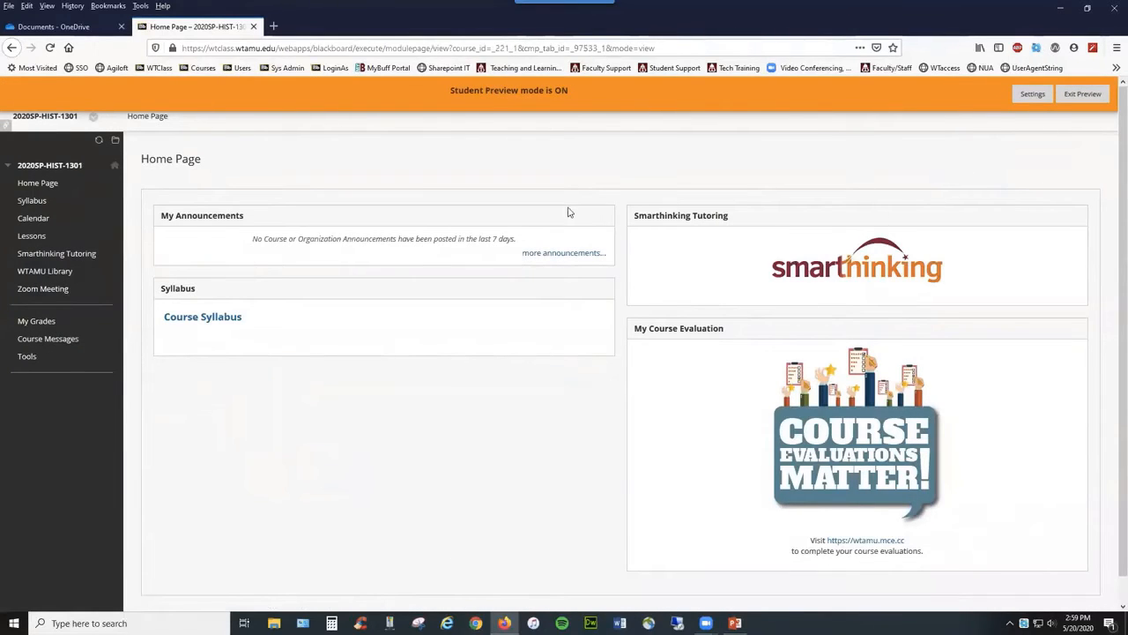
left_click(32, 237)
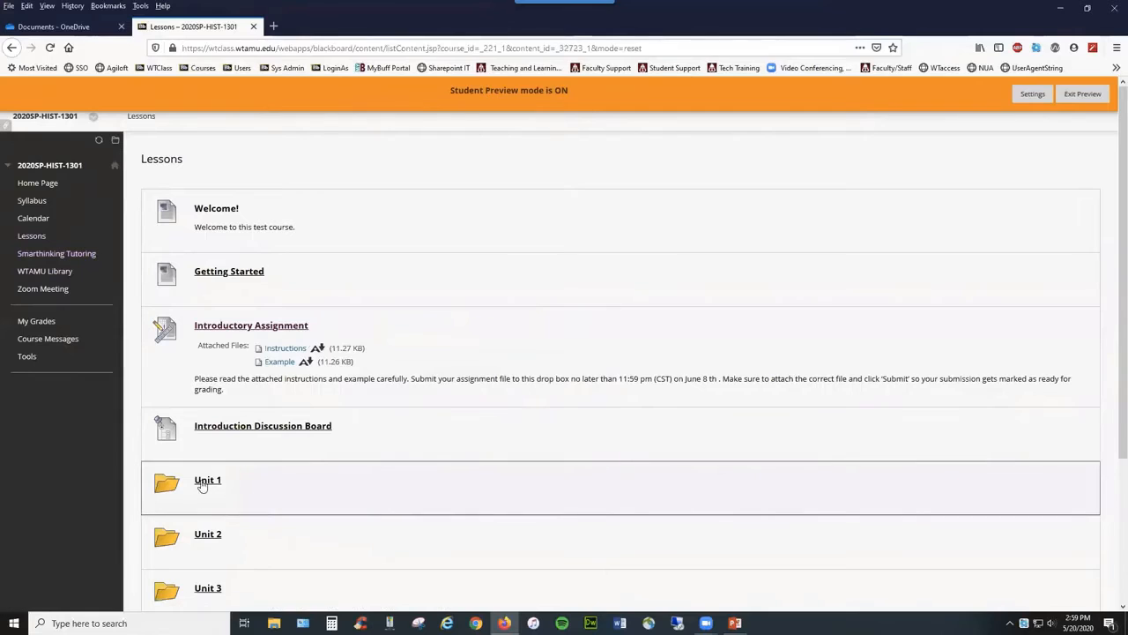
left_click(208, 481)
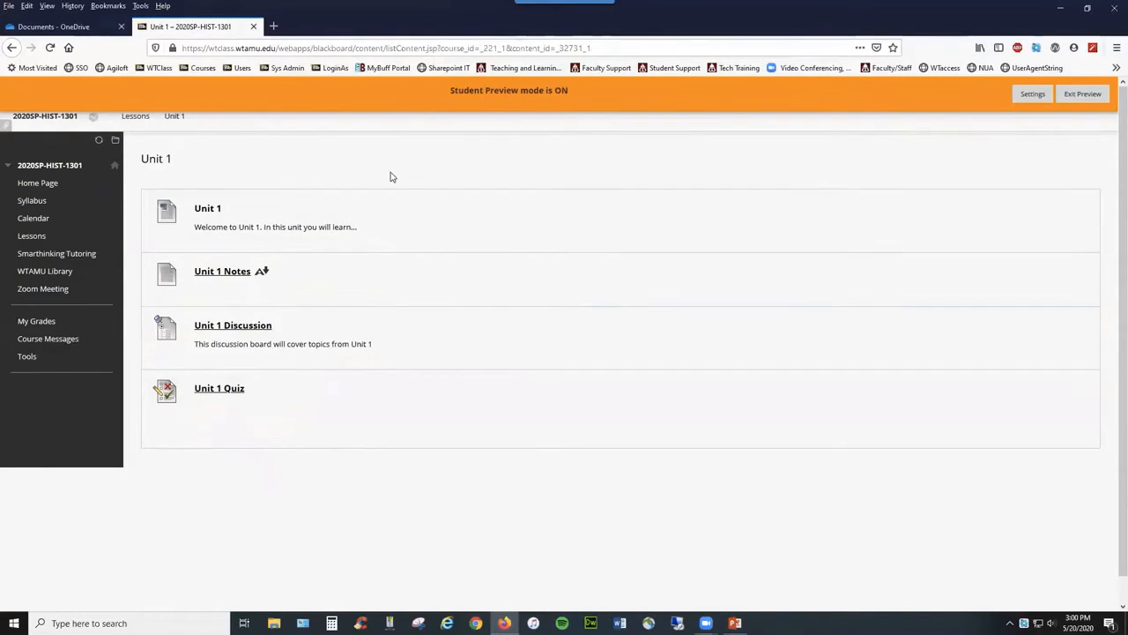
left_click(31, 236)
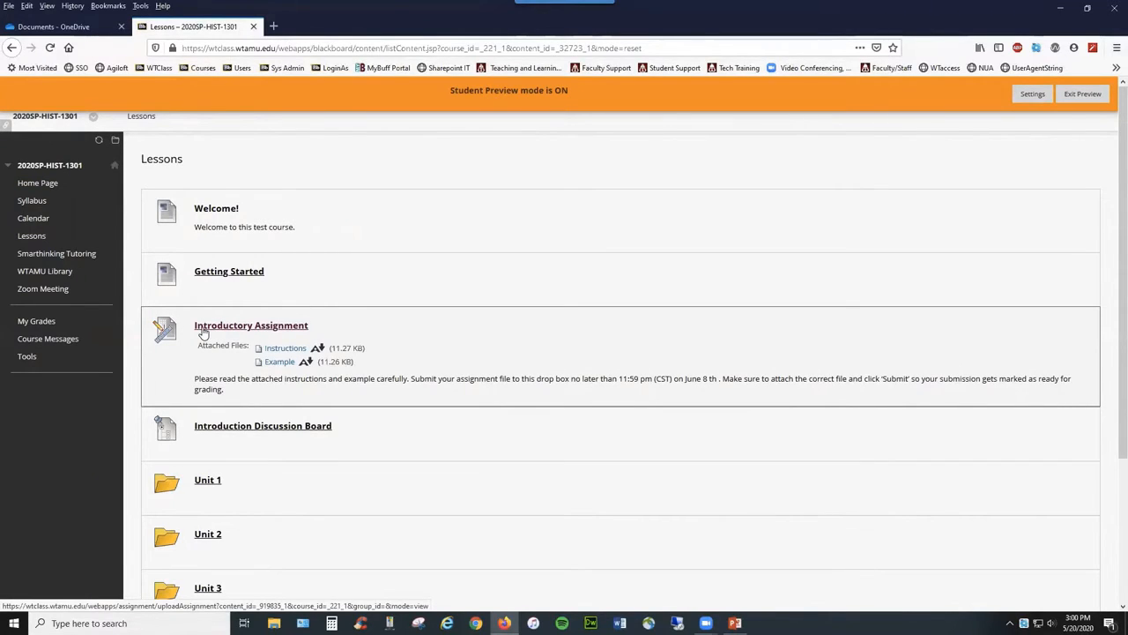
left_click(203, 331)
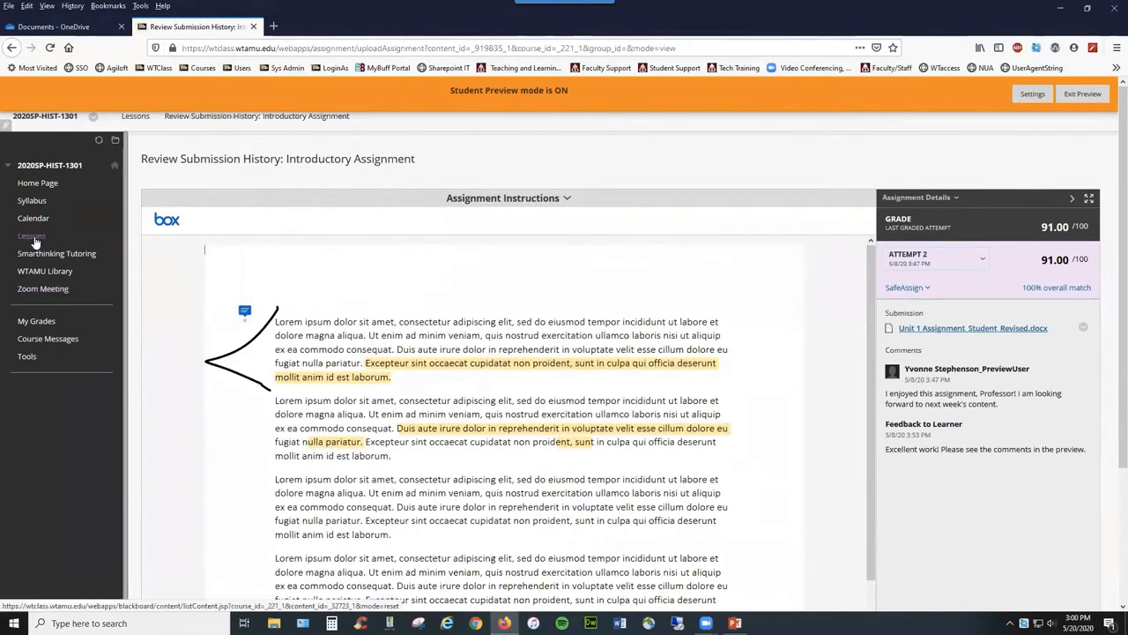
Exit student preview, keeping the preview user and all data, and return to the Lessons page.
left_click(1066, 93)
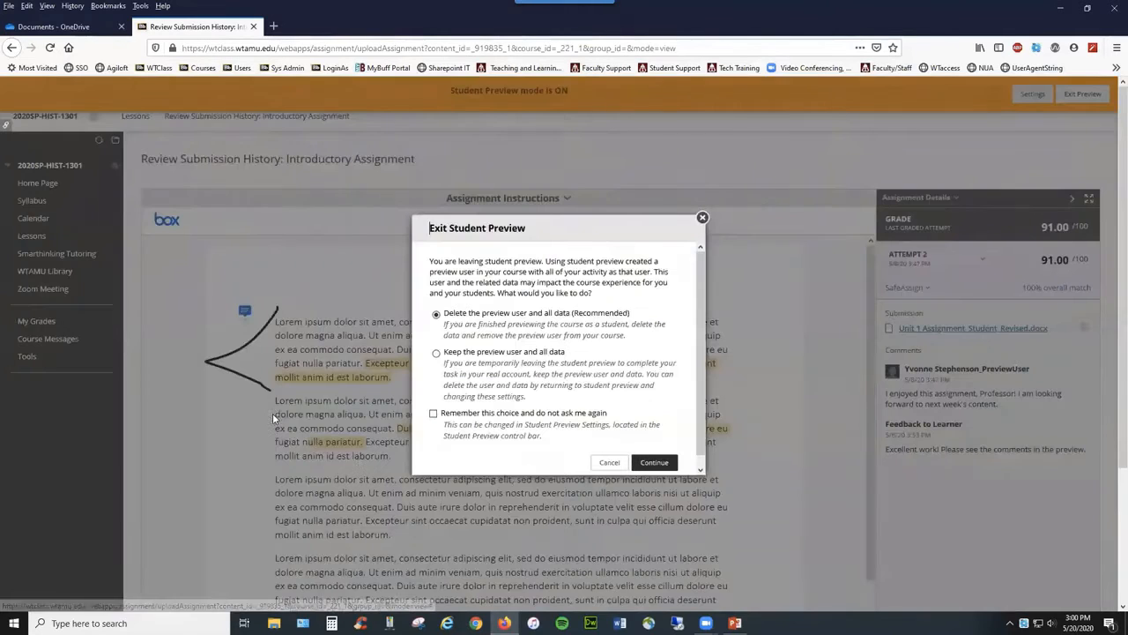
left_click(436, 353)
left_click(653, 461)
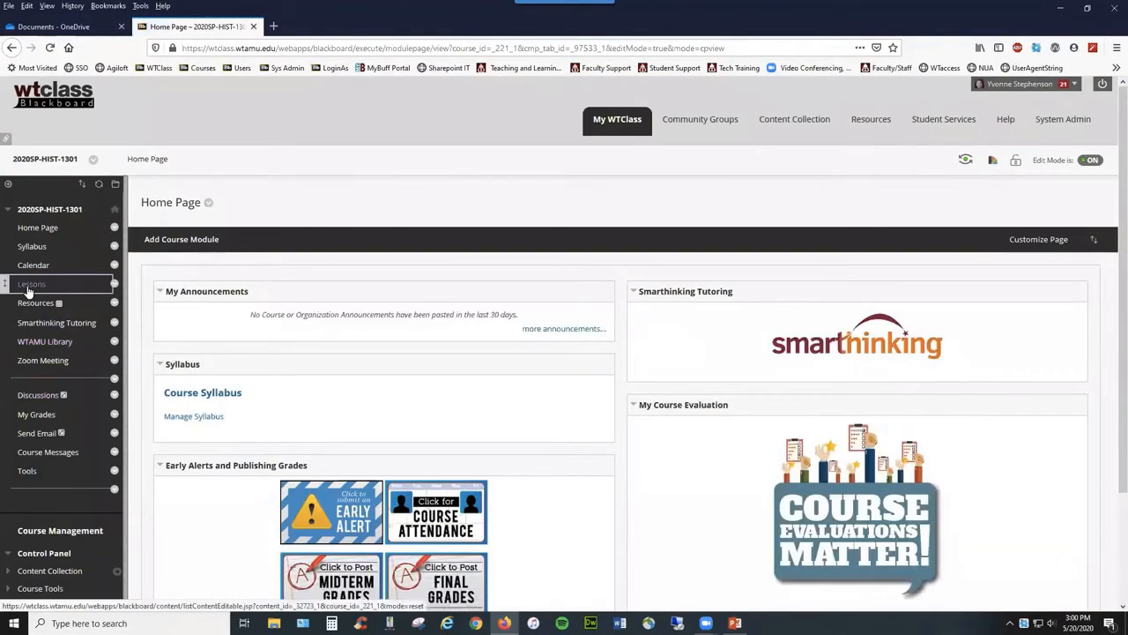
left_click(30, 284)
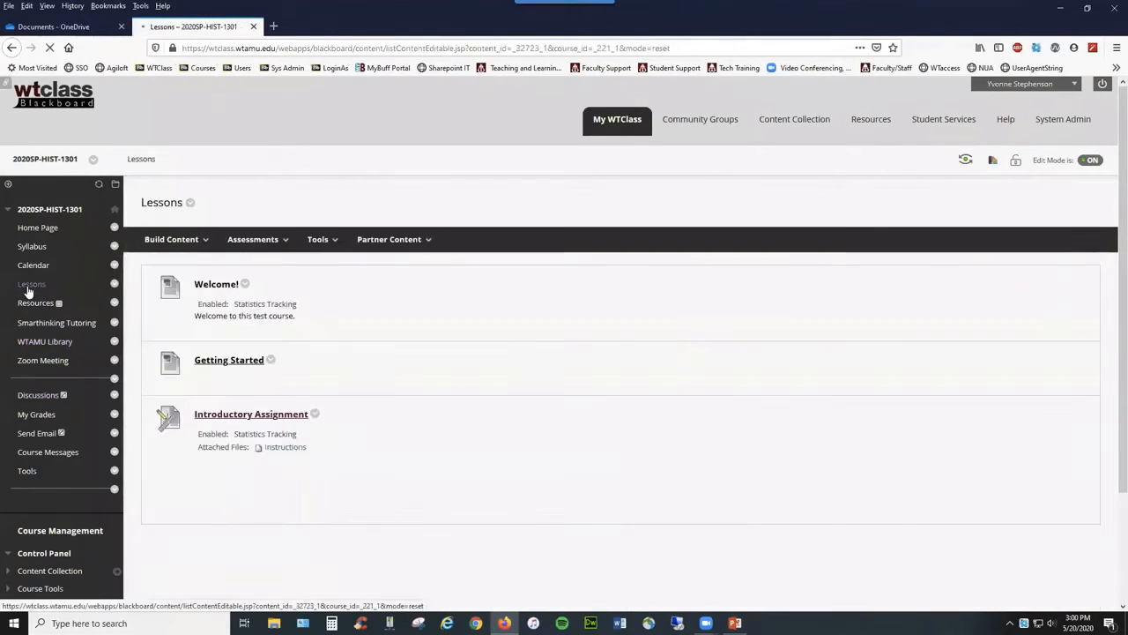
Edit the Introductory Assignment in Lessons to allow a maximum of 5 attempts and submit the change.
left_click(314, 414)
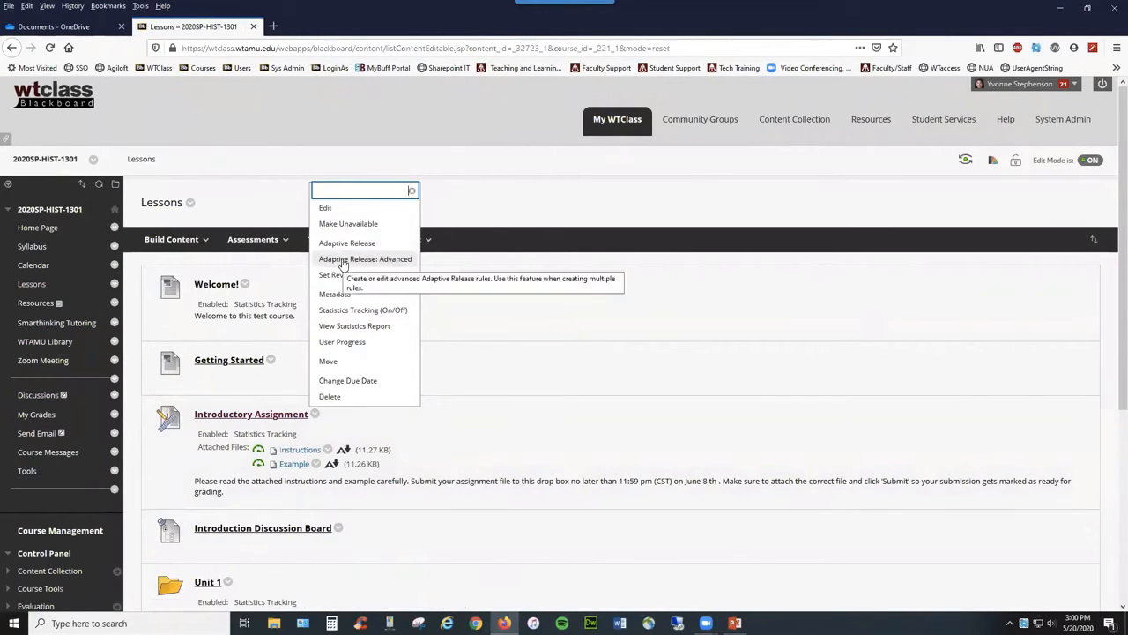
left_click(325, 208)
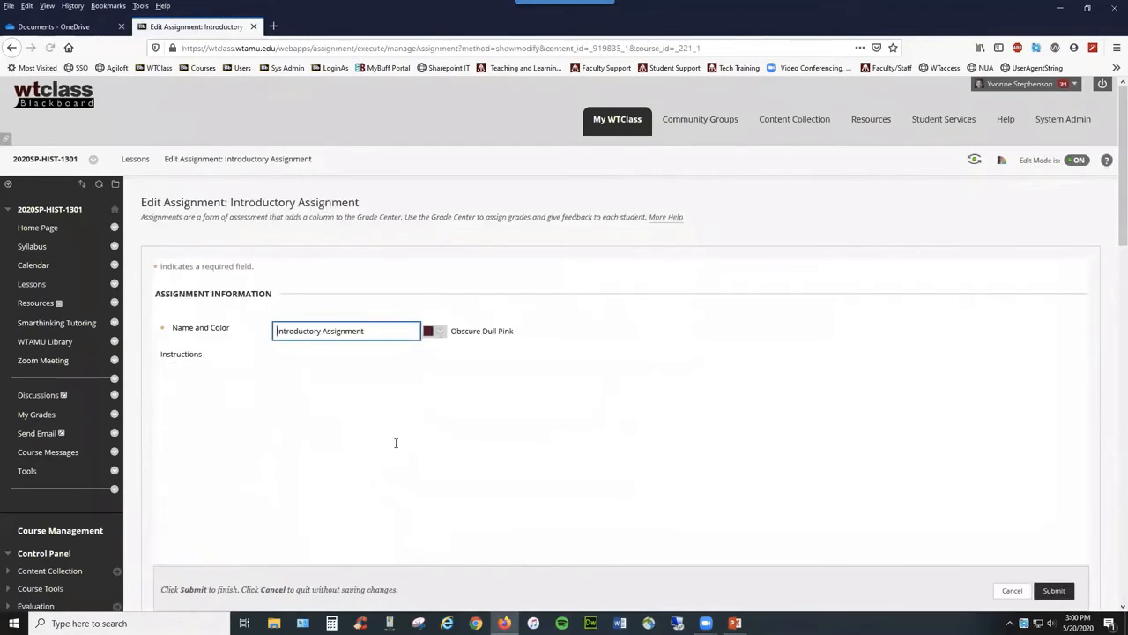
scroll(393, 446, "down", 2)
scroll(395, 448, "down", 8)
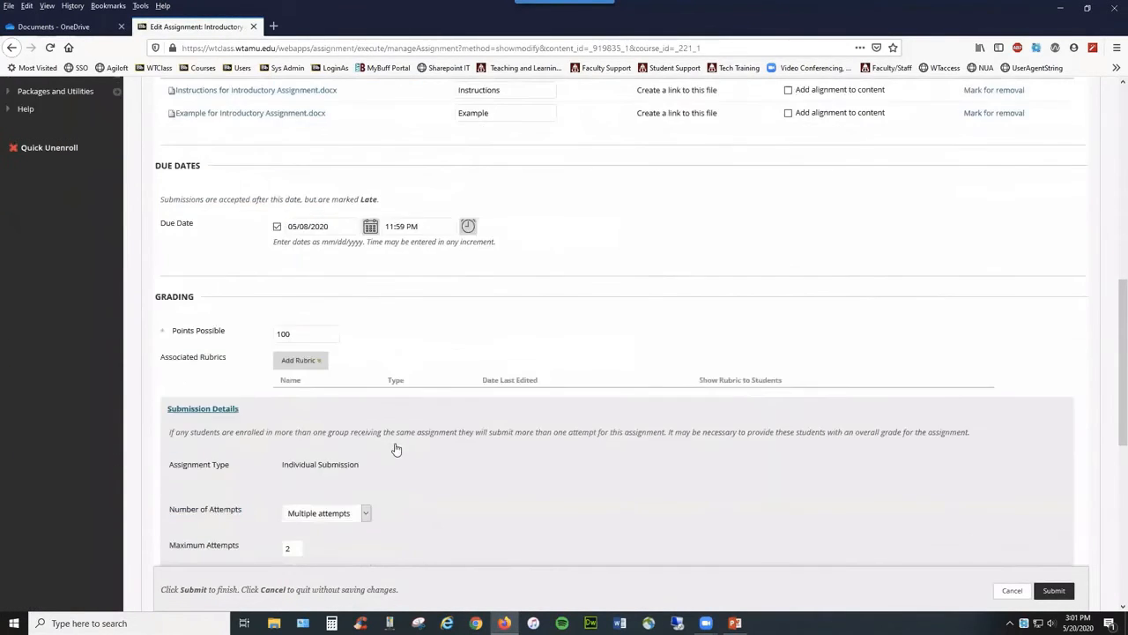
type("5")
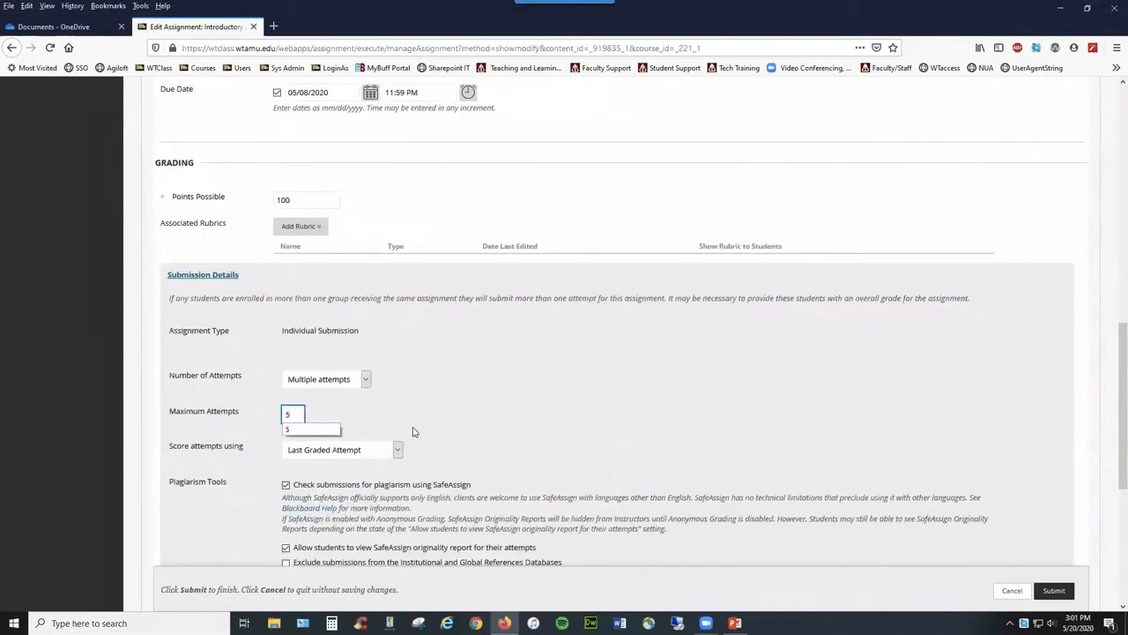
left_click(502, 433)
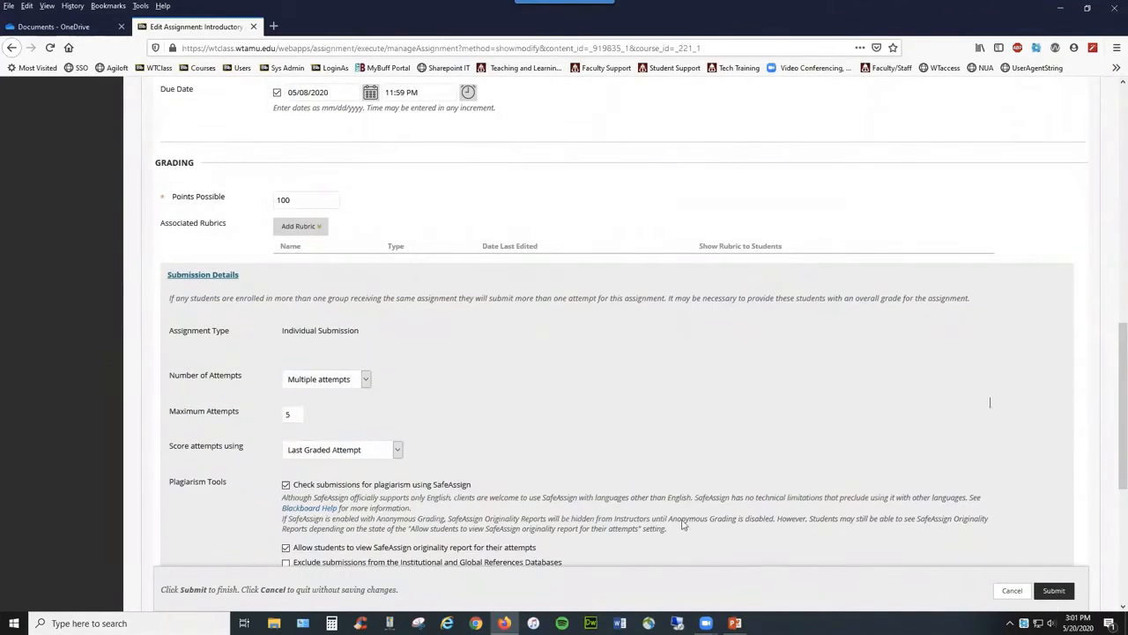
left_click(1054, 590)
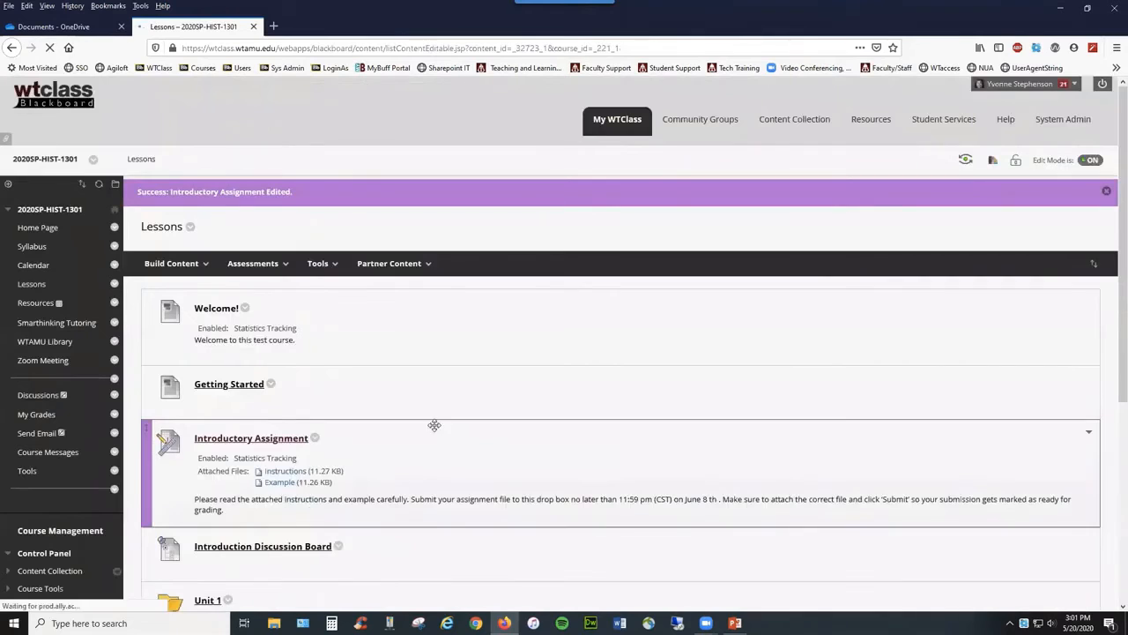
left_click(315, 438)
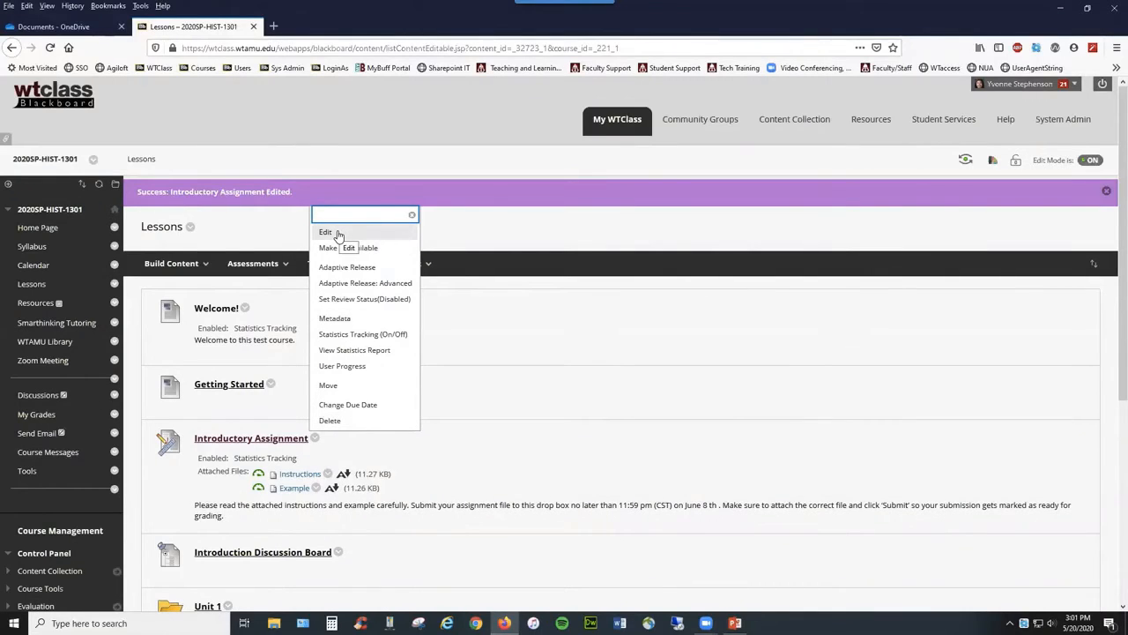
left_click(201, 489)
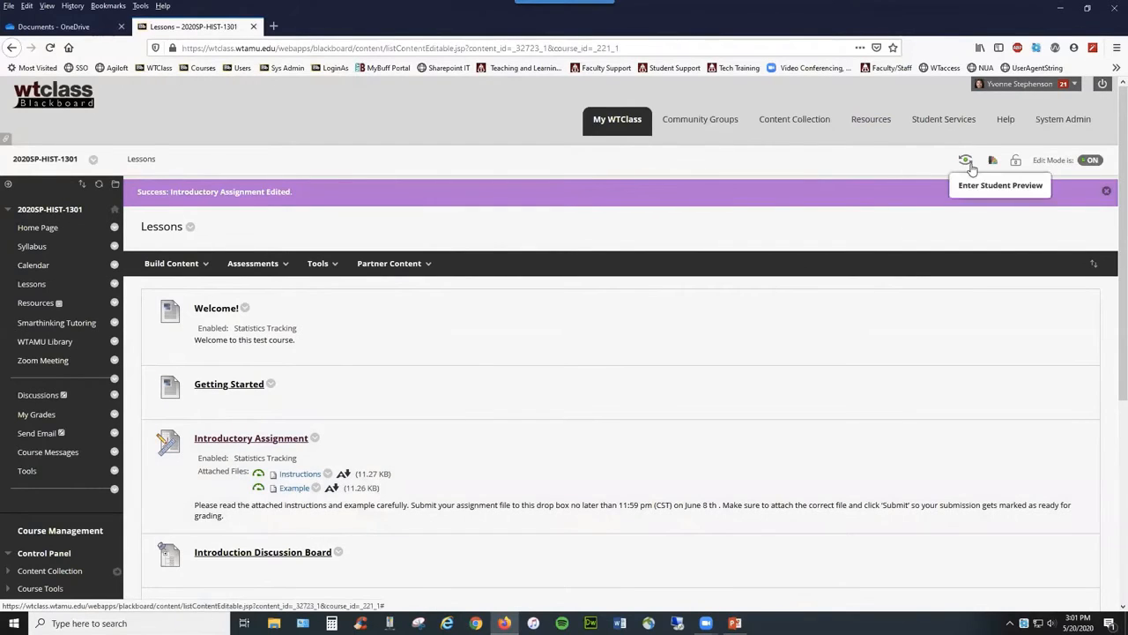
Enter student preview and start a new attempt at the Introductory Assignment from Lessons.
left_click(966, 164)
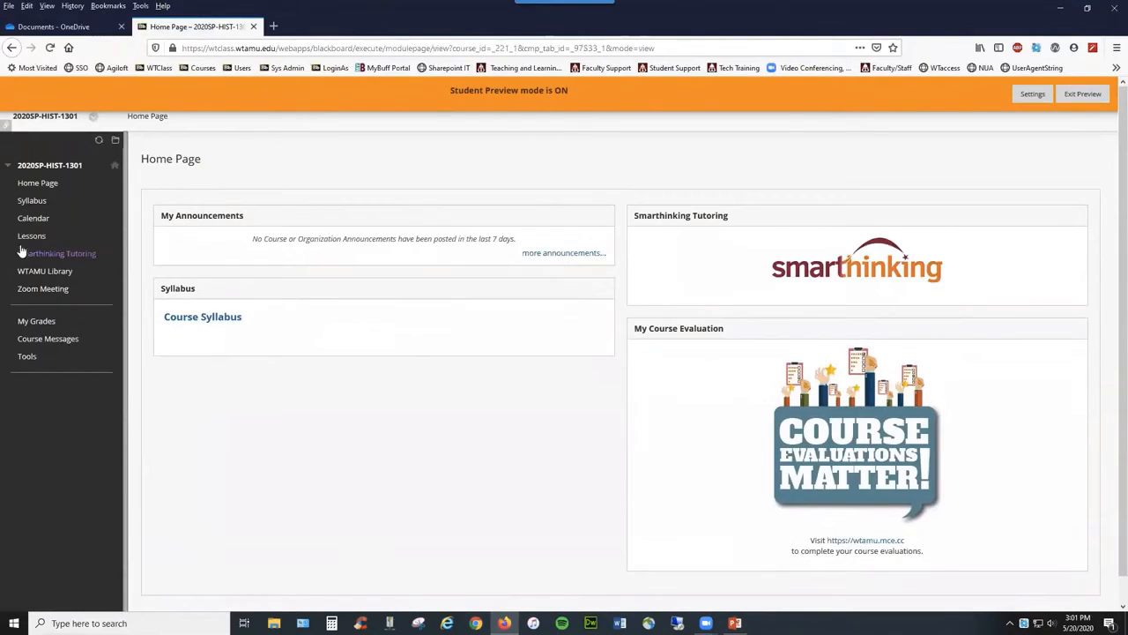
left_click(27, 236)
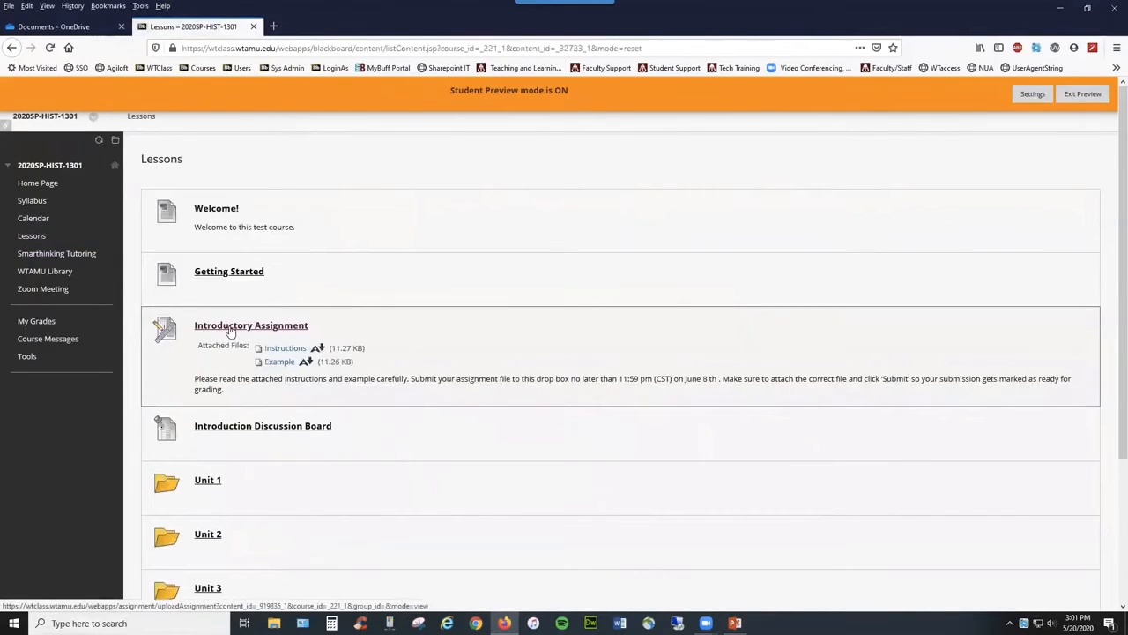
left_click(230, 328)
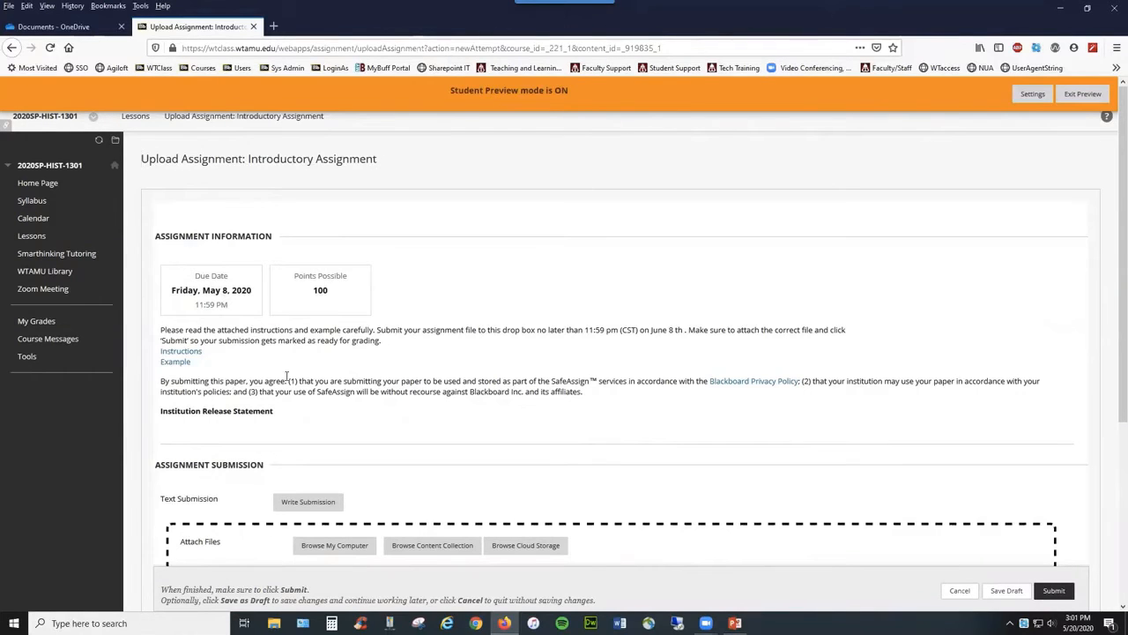
Write "Text submission" as the attempt's text submission.
scroll(286, 376, "down", 1)
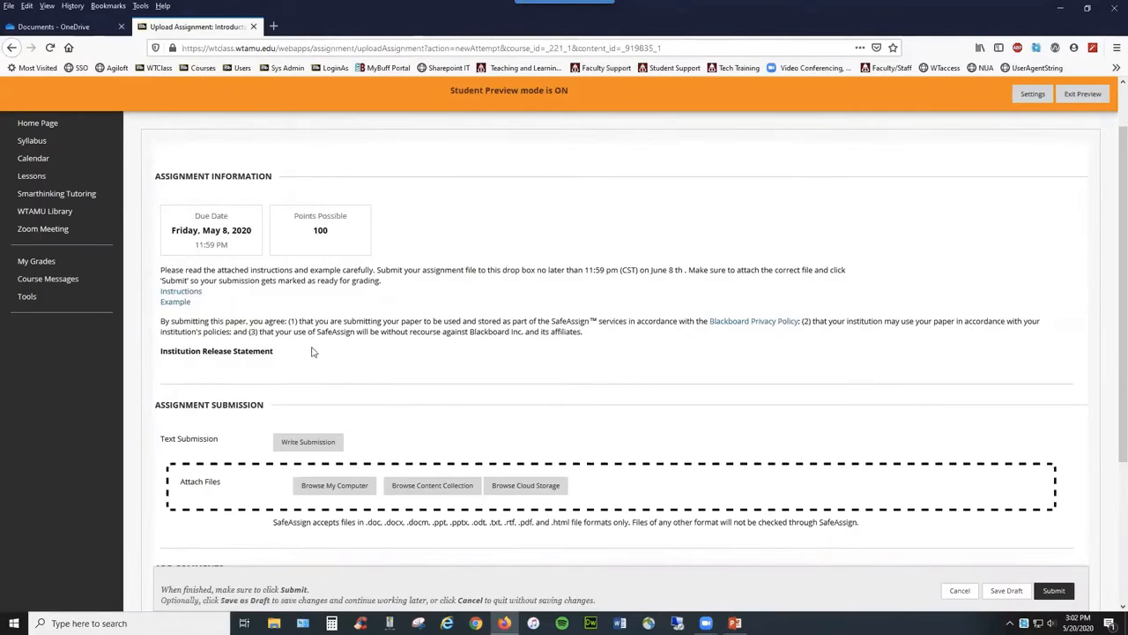
scroll(311, 352, "down", 2)
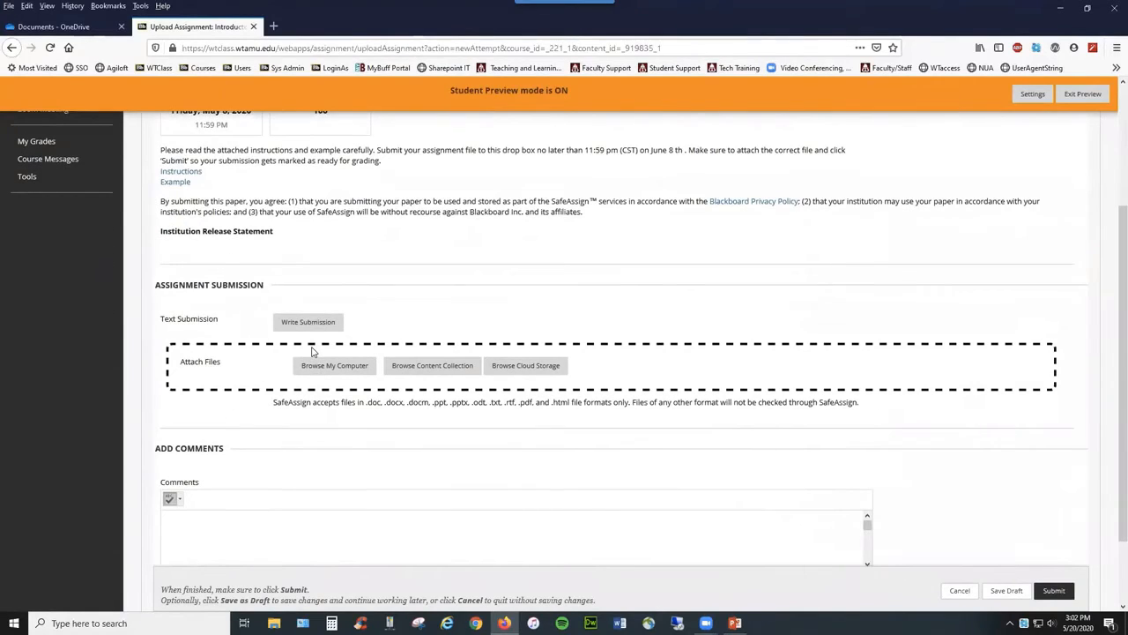
left_click(308, 323)
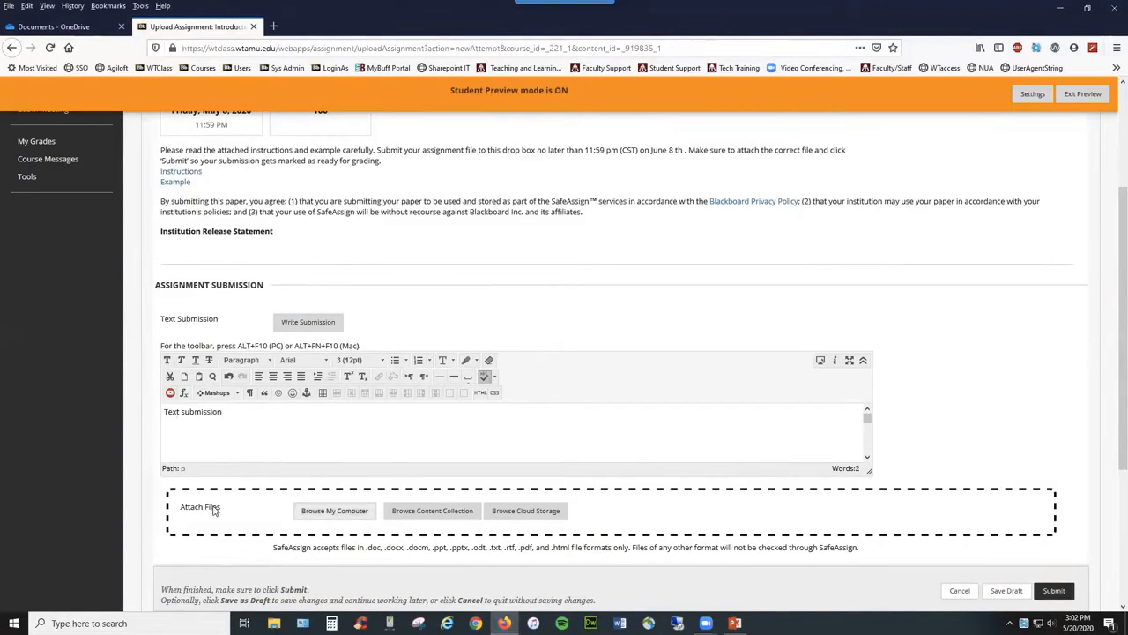
Attach Unit 1 Assignment_Student and Unit 1 Assignment_Student_Revised from the computer's Sample docs folder to the attempt.
left_click(308, 511)
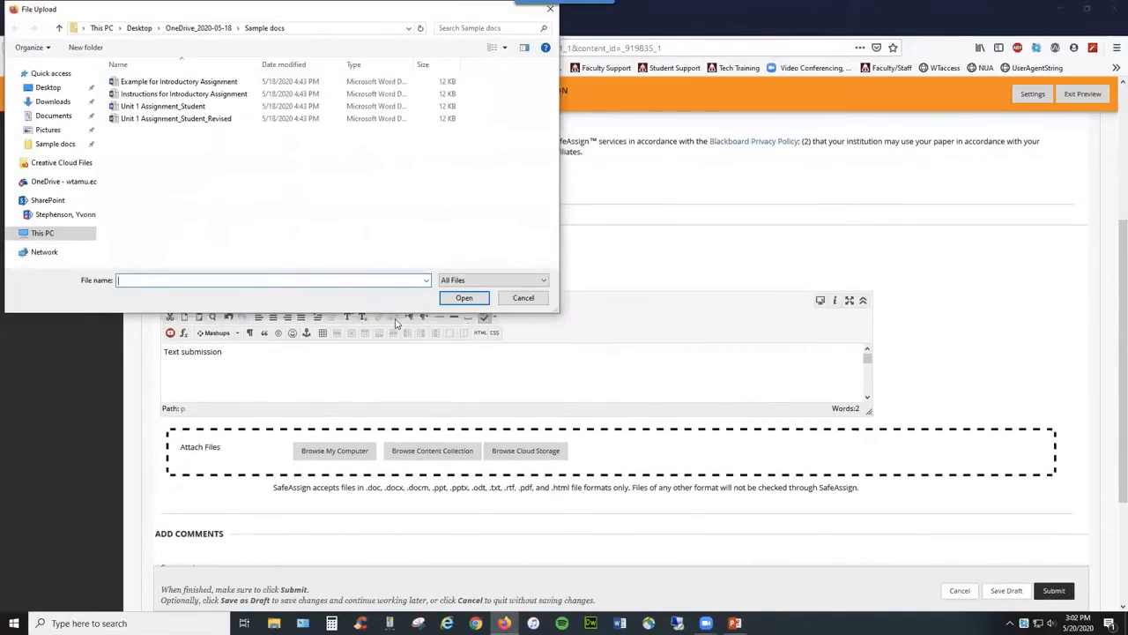
left_click(169, 107)
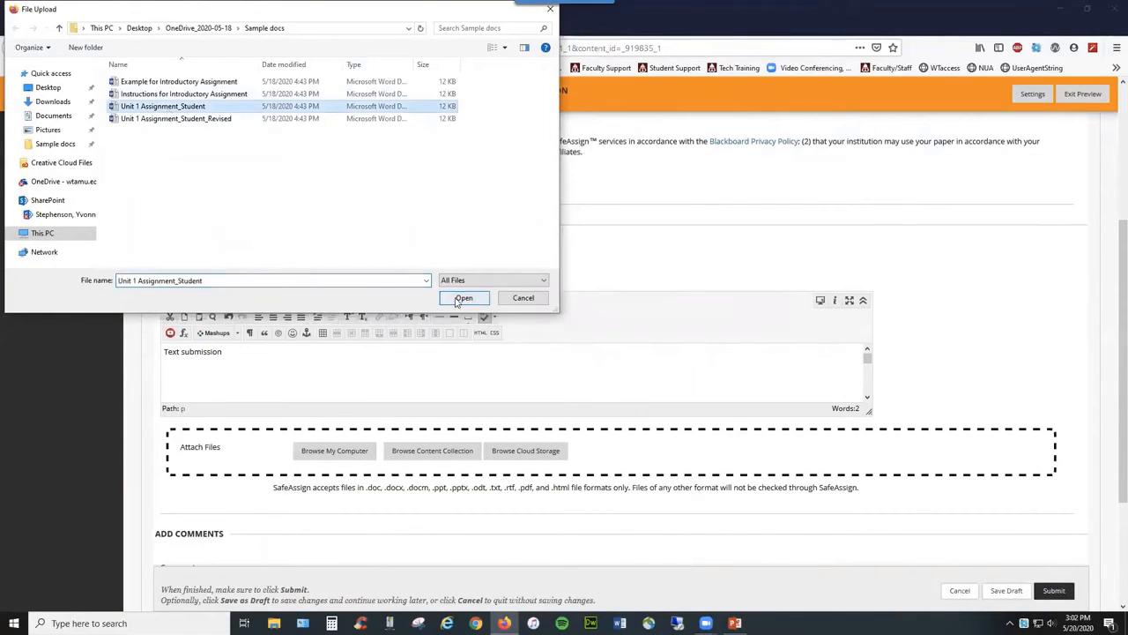
left_click(462, 298)
scroll(476, 505, "down", 3)
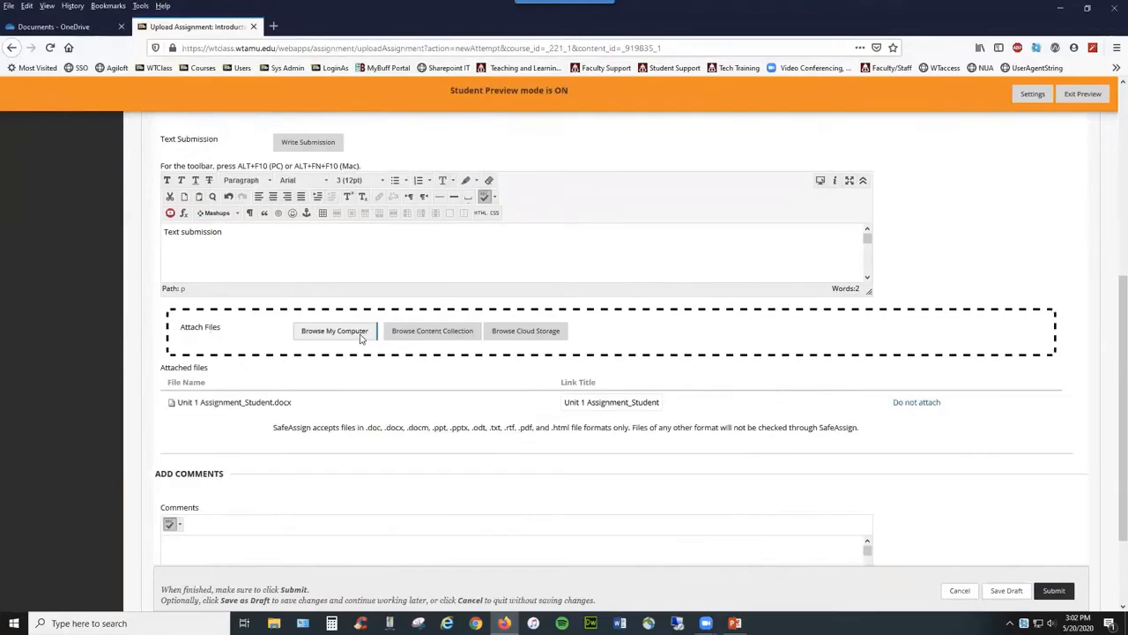
left_click(357, 331)
left_click(176, 119)
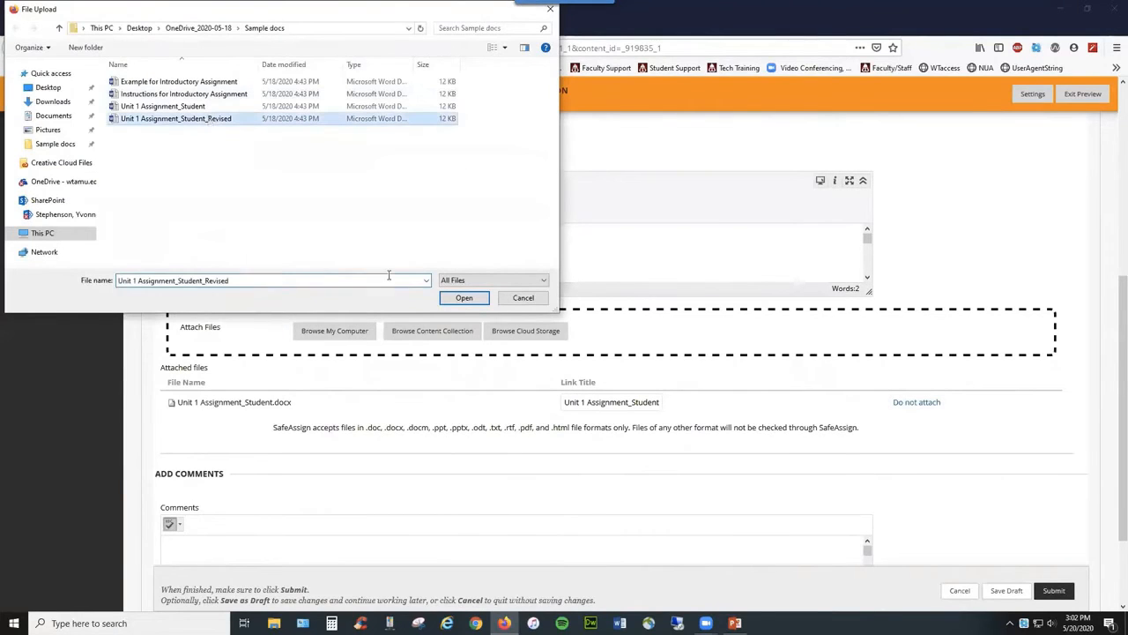
left_click(463, 297)
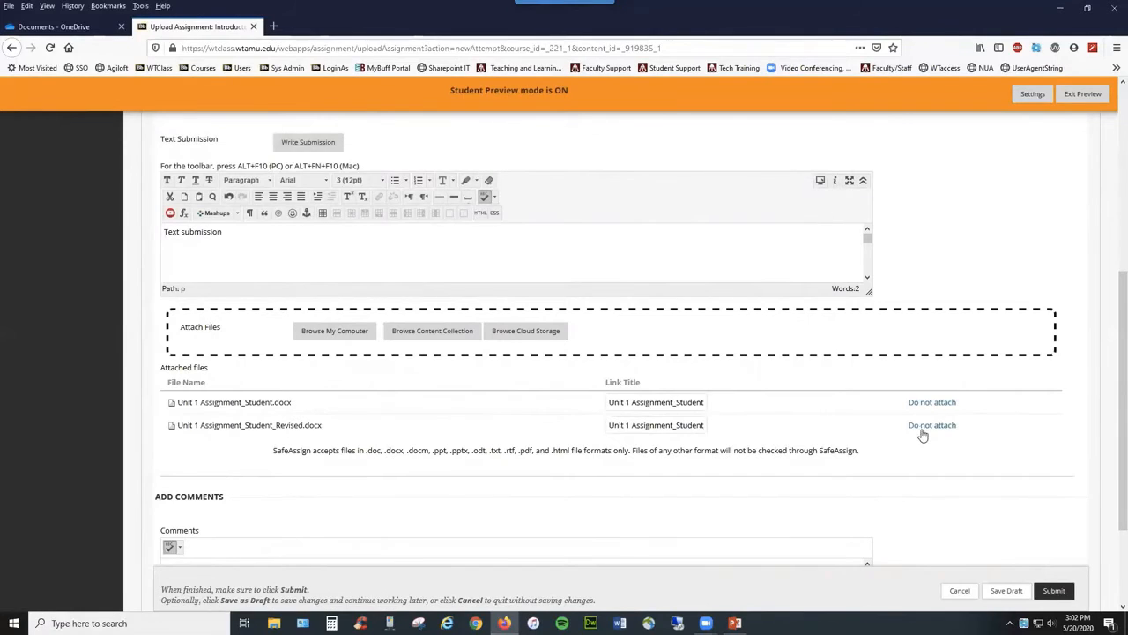
Add the comment "Thanks Prof!" to the assignment attempt.
scroll(671, 453, "down", 3)
left_click(452, 434)
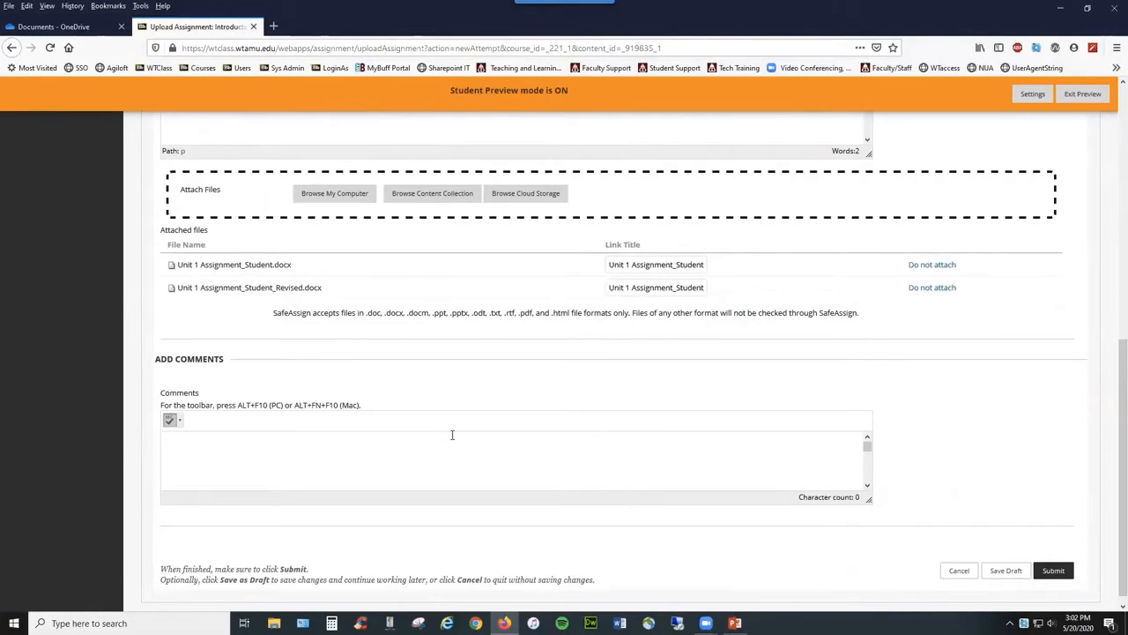
type("Thanks Prof!")
Look over the attempt's text submission, attached files, comment and the options for saving or submitting it.
scroll(777, 467, "up", 3)
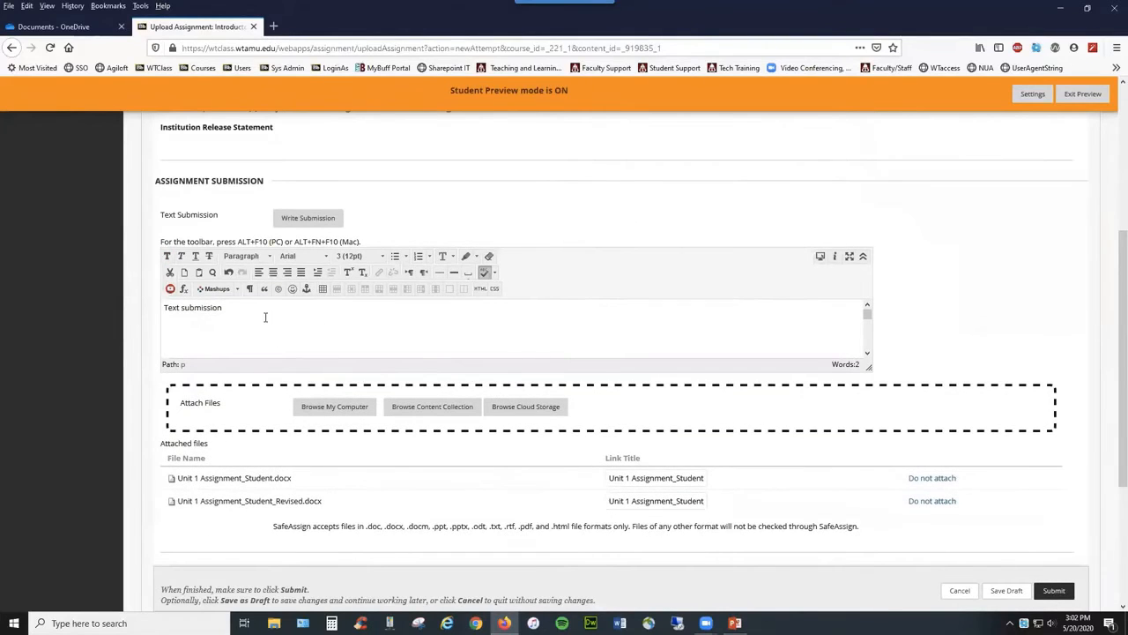
scroll(264, 318, "down", 2)
scroll(259, 319, "up", 2)
scroll(166, 520, "down", 3)
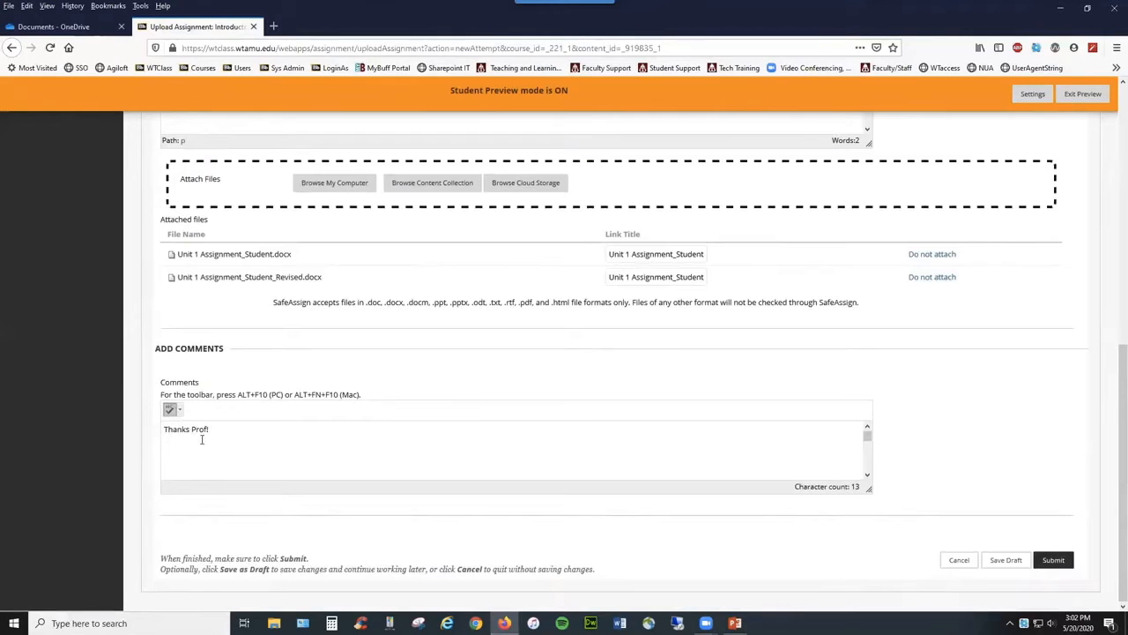
scroll(253, 368, "up", 3)
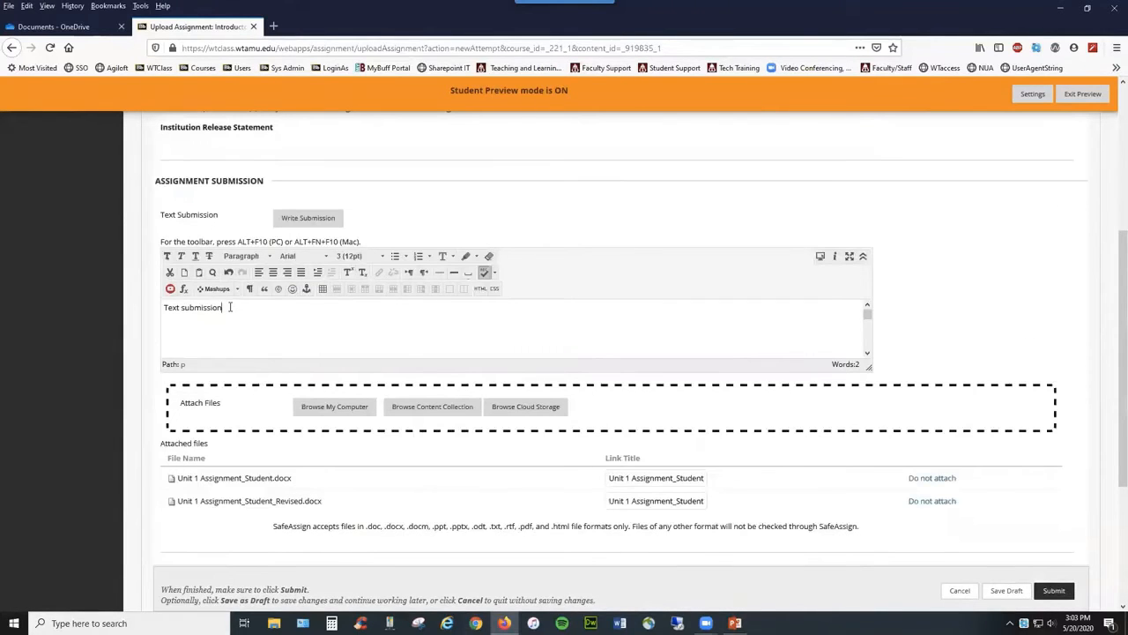
left_click_drag(229, 307, 164, 308)
left_click(199, 317)
scroll(1010, 408, "down", 3)
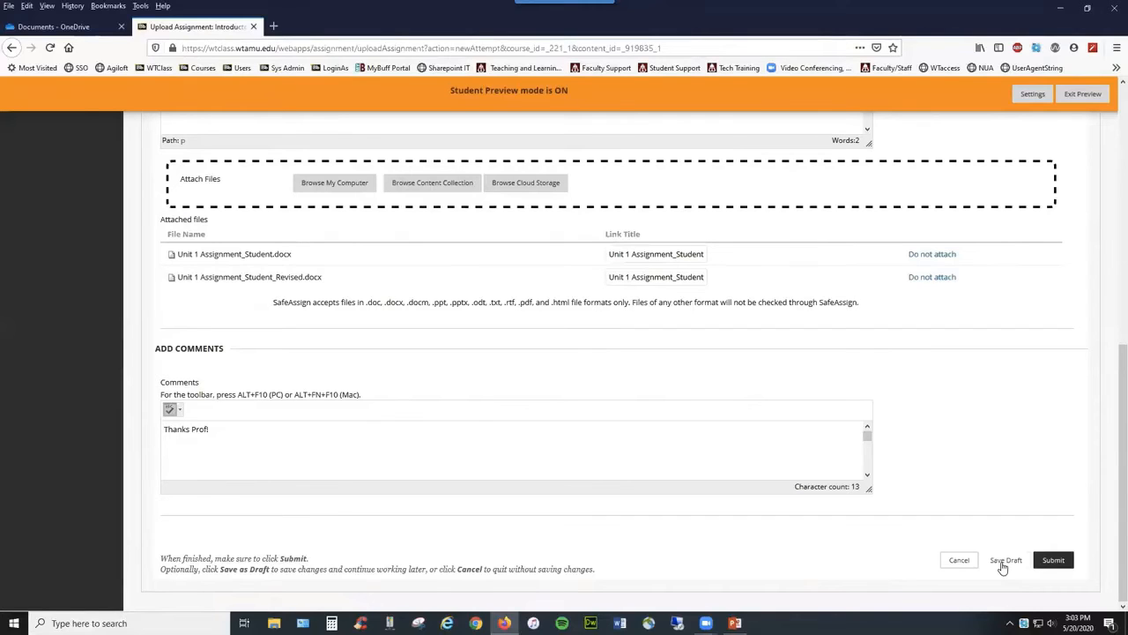
Submit the completed Introductory Assignment attempt as the preview student.
scroll(529, 279, "up", 1)
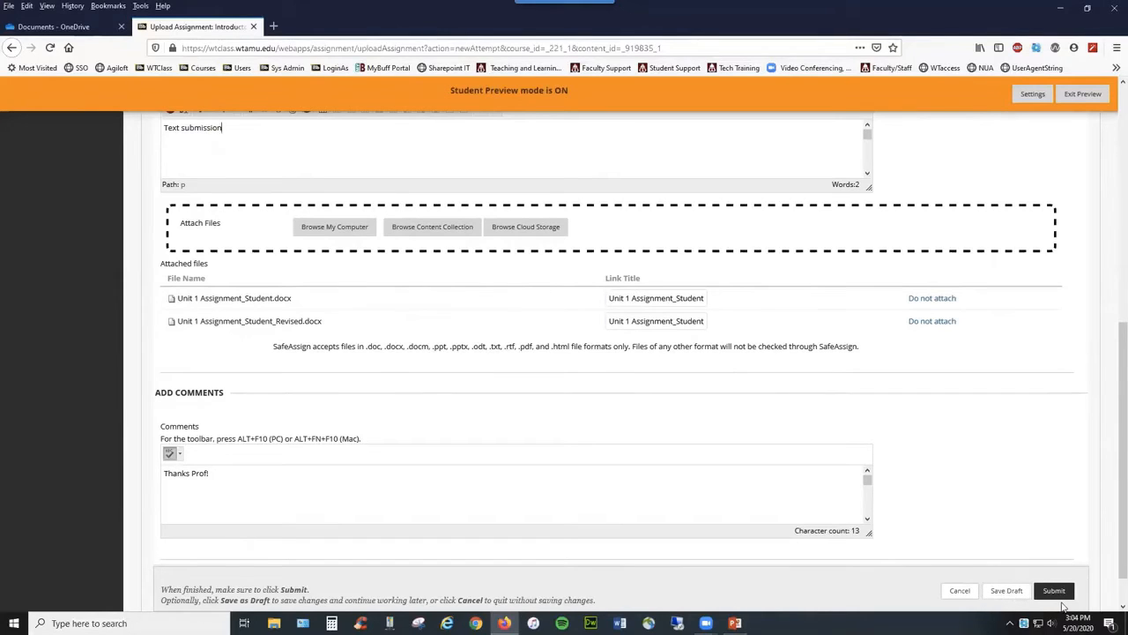
scroll(1031, 490, "down", 1)
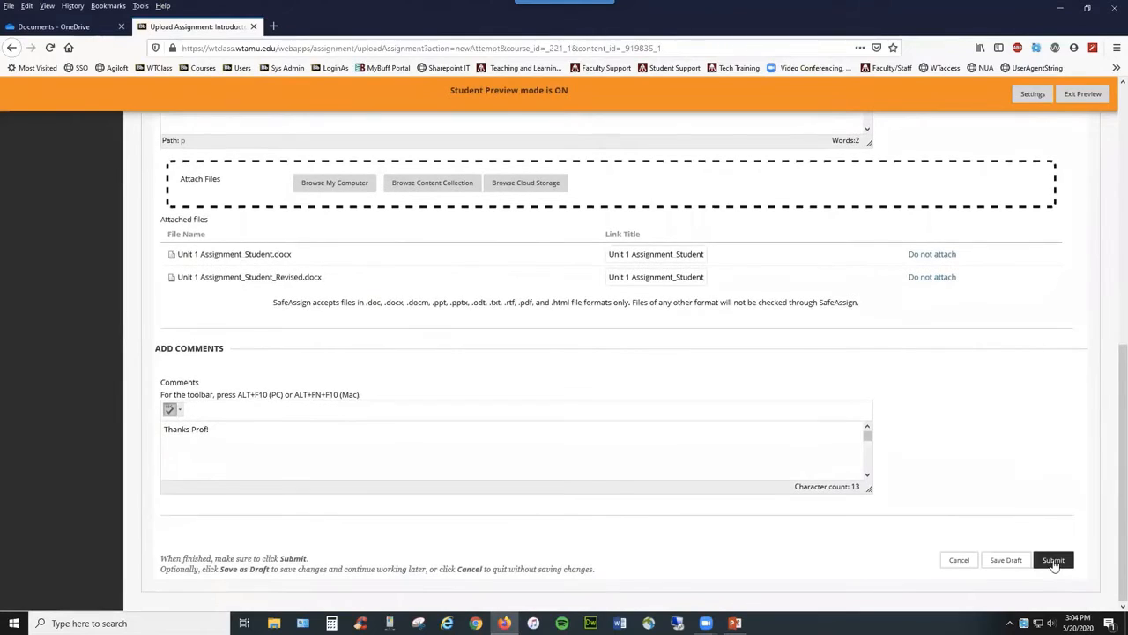
left_click(1053, 562)
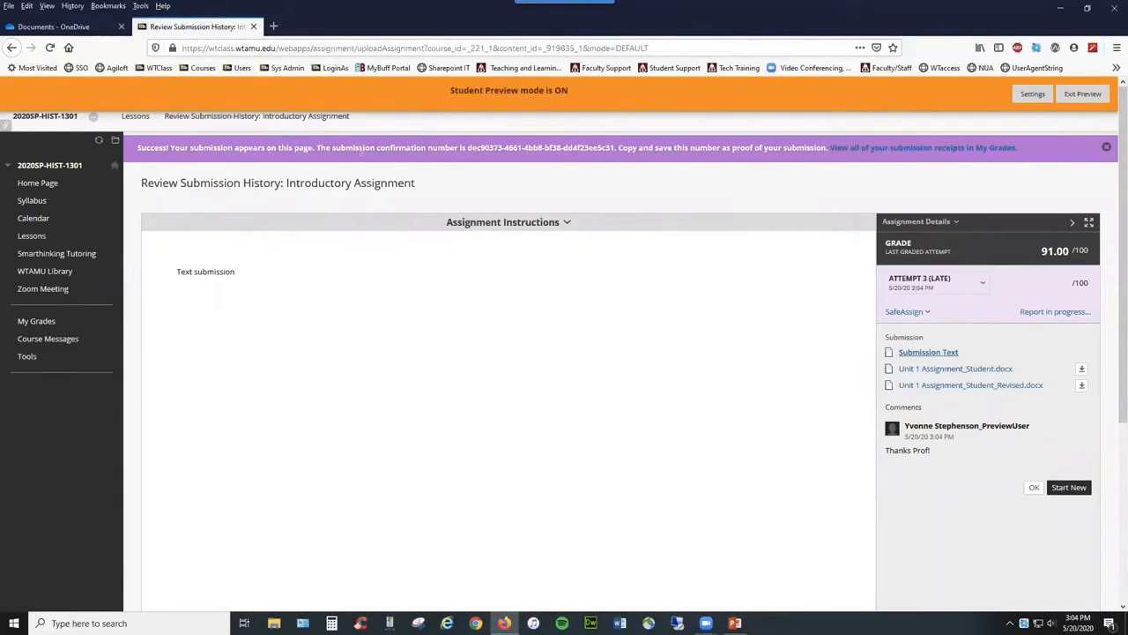
Examine the submission confirmation number and the submitted text on the Review Submission History page.
left_click_drag(468, 147, 615, 149)
left_click(670, 152)
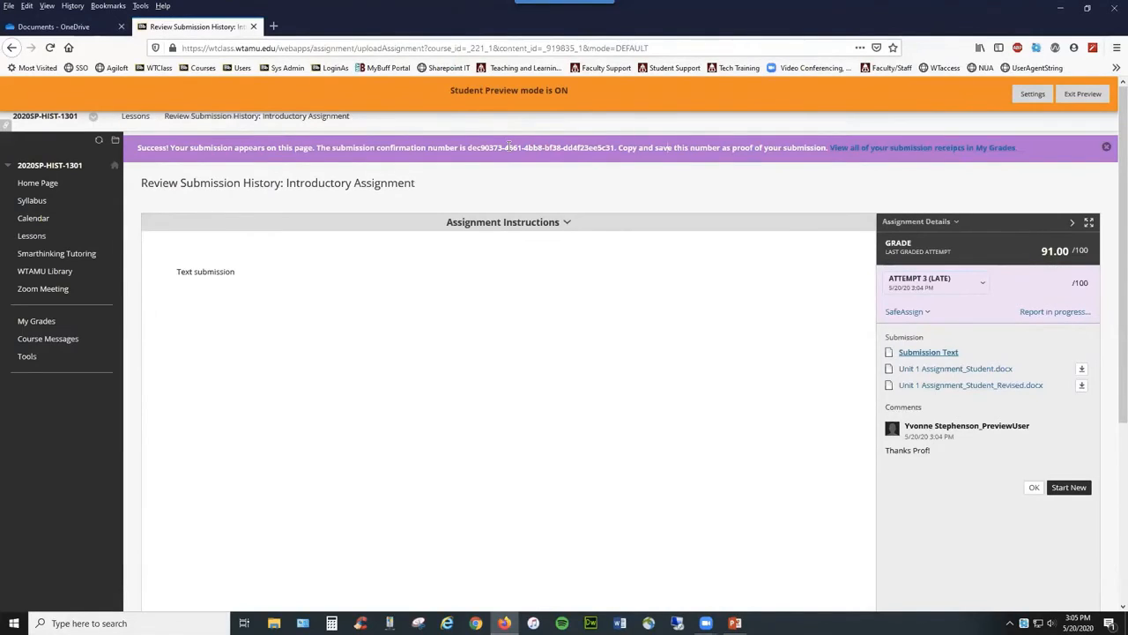
mouse_move(193, 271)
left_mouse_down()
mouse_move(235, 271)
mouse_move(173, 275)
left_mouse_up()
left_click(176, 272)
View the submitted Unit 1 Assignment_Student.docx and the submission text in the attempt's inline document viewer.
left_click(960, 371)
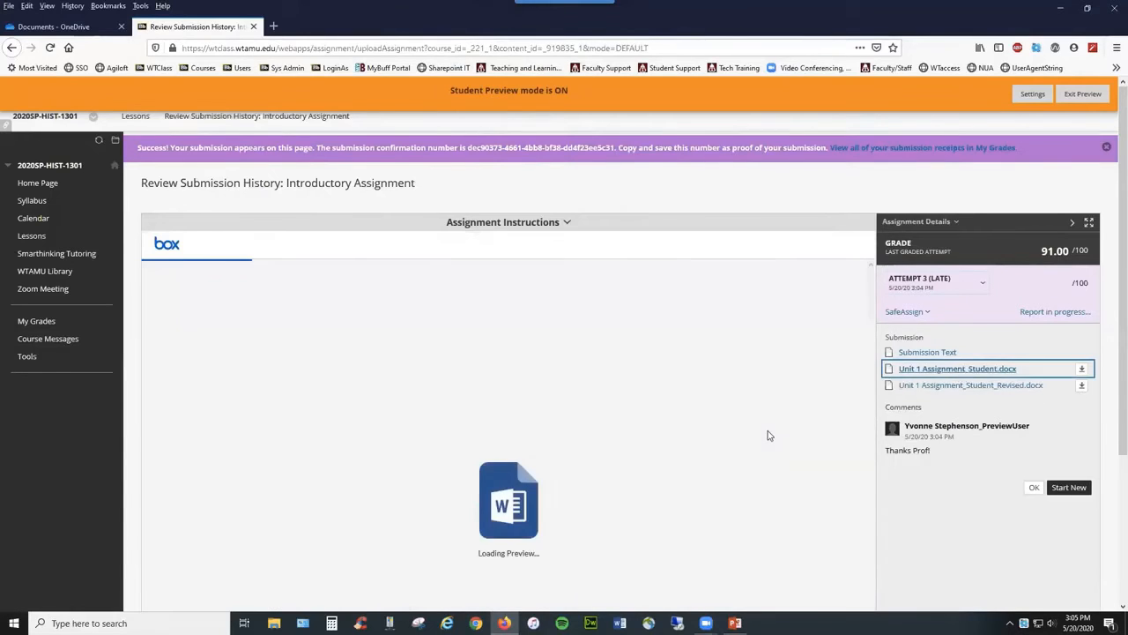
scroll(767, 434, "down", 2)
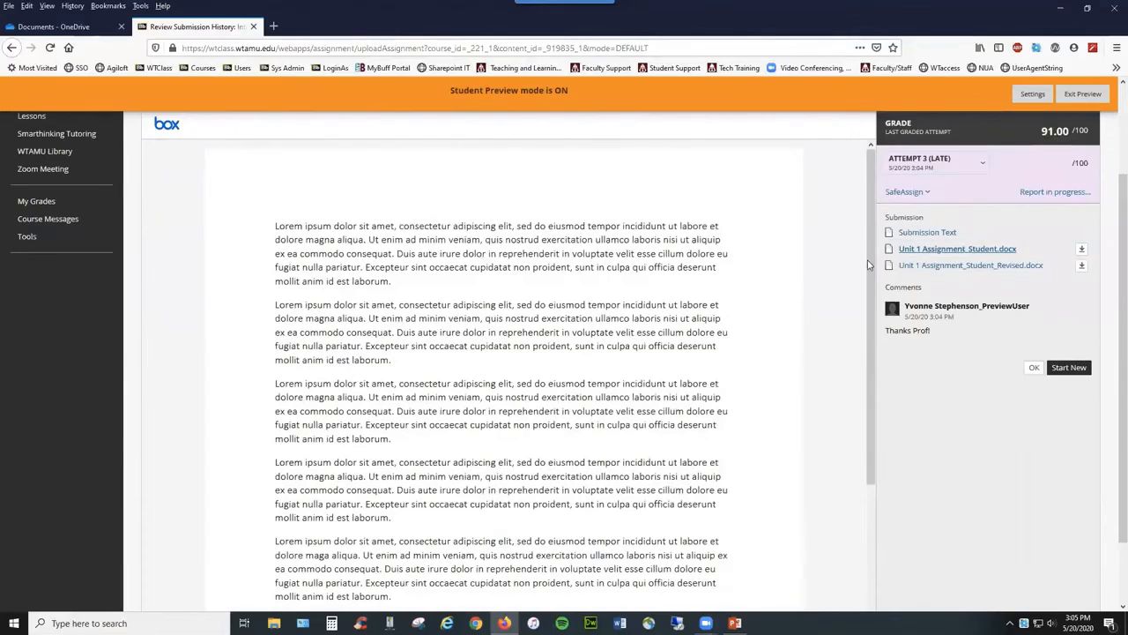
left_click_drag(868, 366, 863, 264)
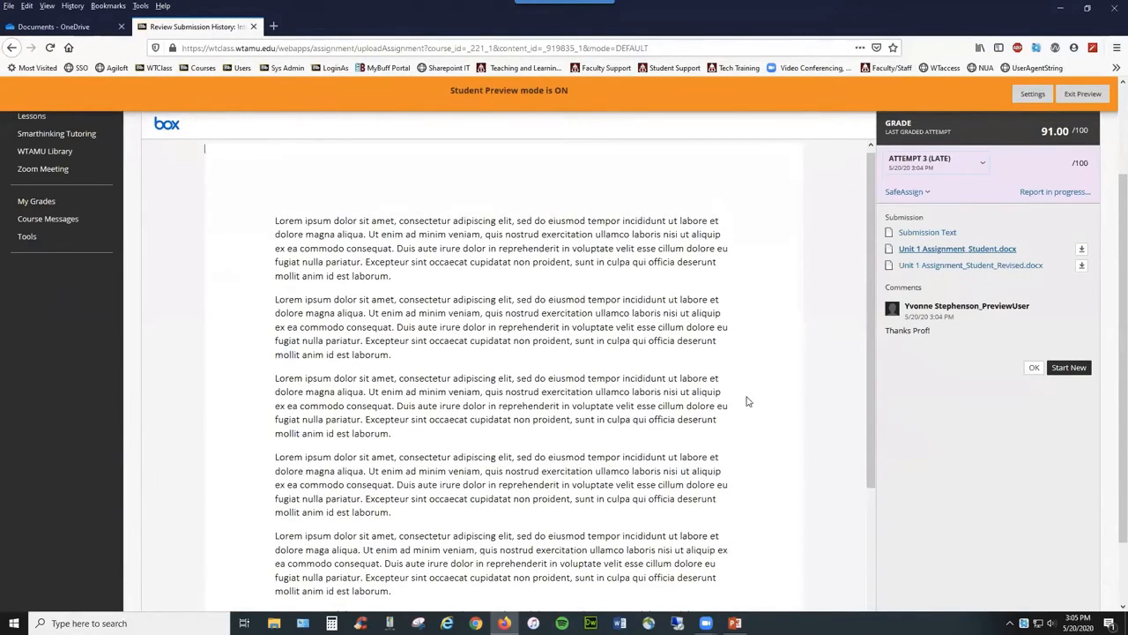
left_click(925, 232)
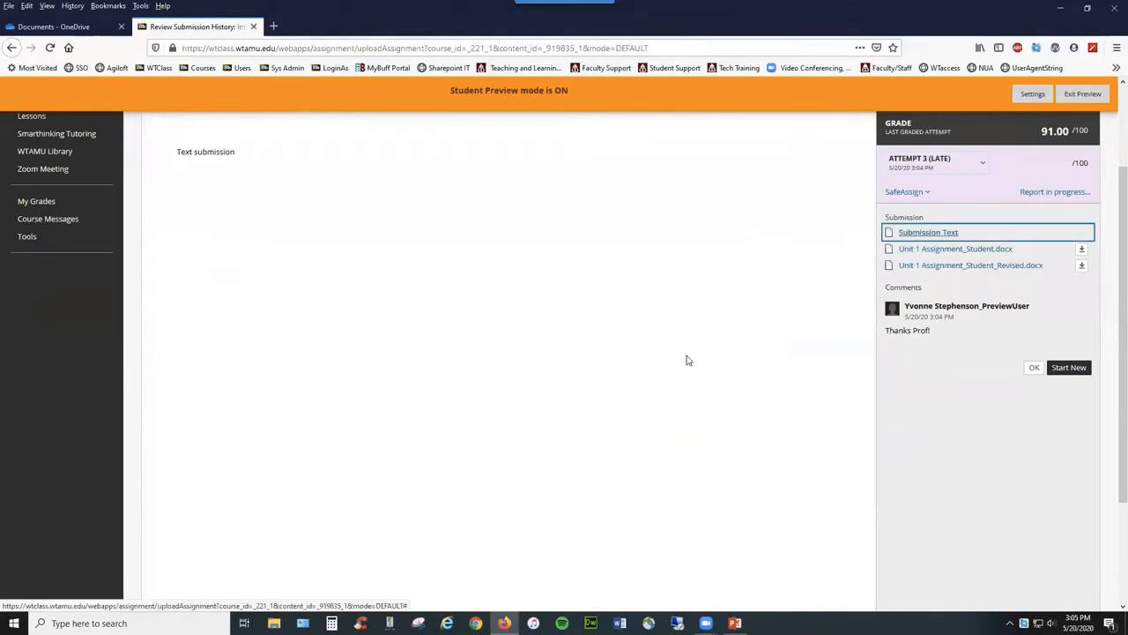
scroll(264, 282, "up", 2)
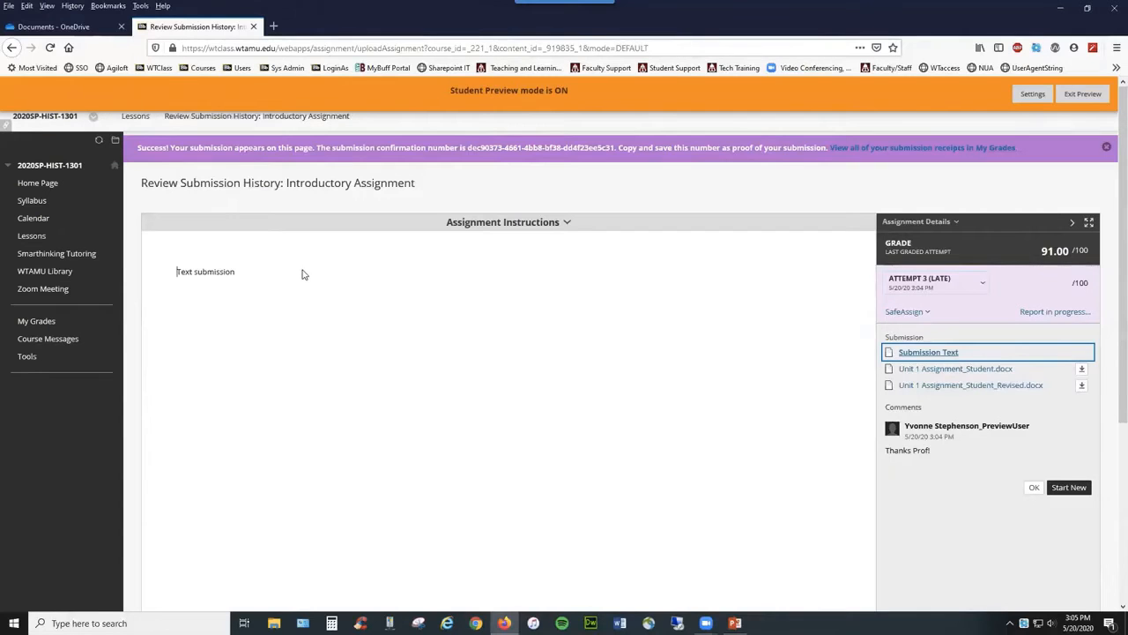
left_click(955, 370)
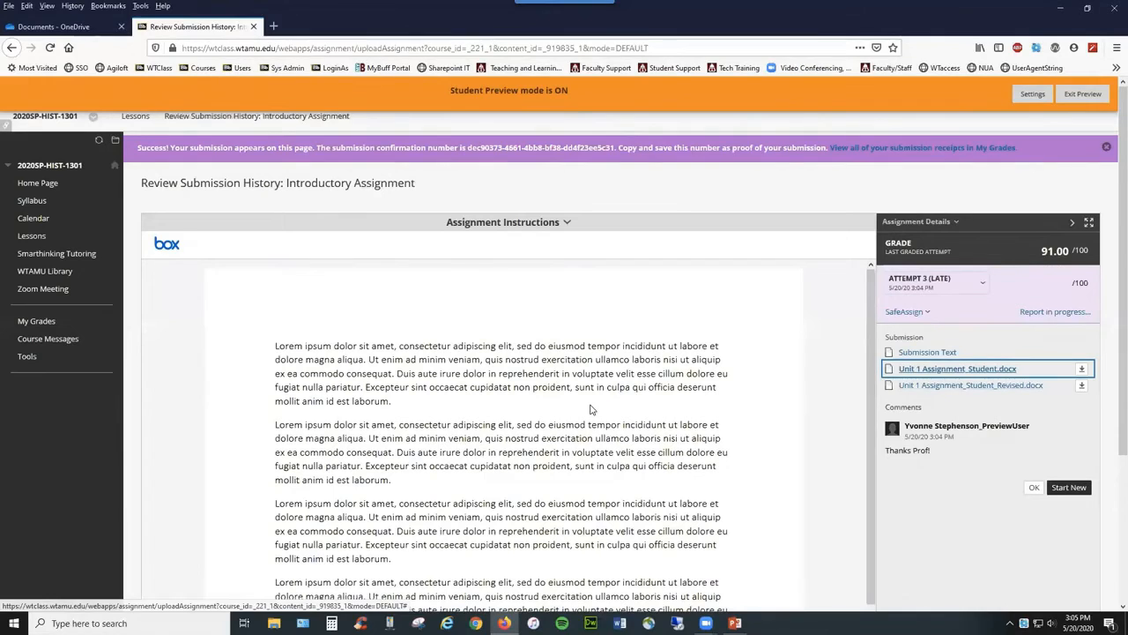
scroll(592, 408, "down", 2)
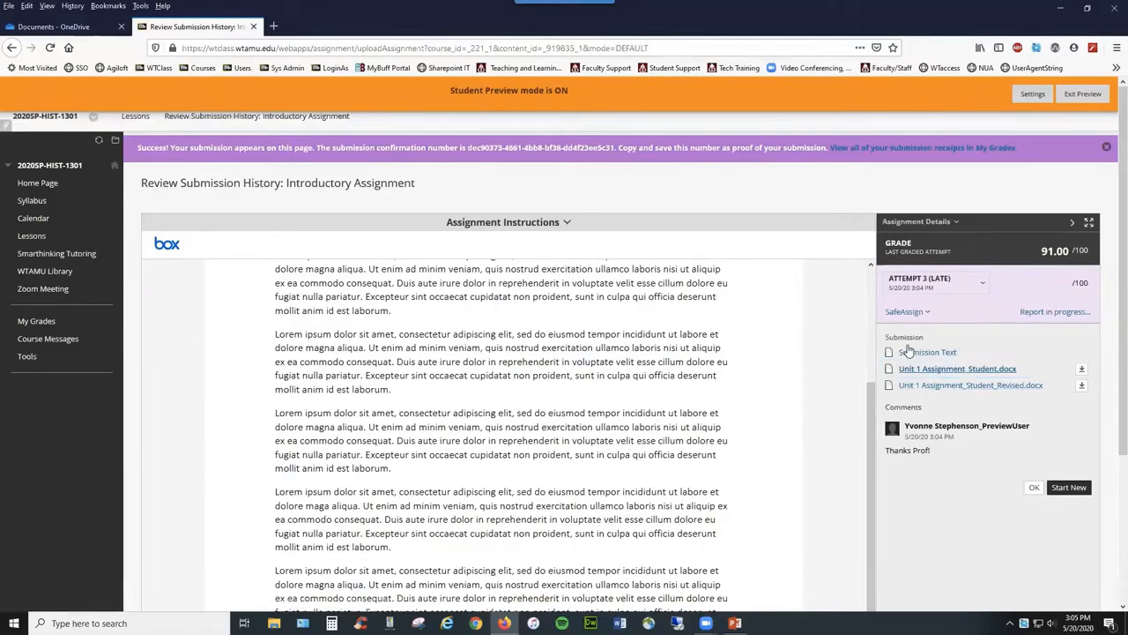
Reload Attempt 3 to view its SafeAssign report status, and switch the submission history to Attempt 2.
left_click(982, 283)
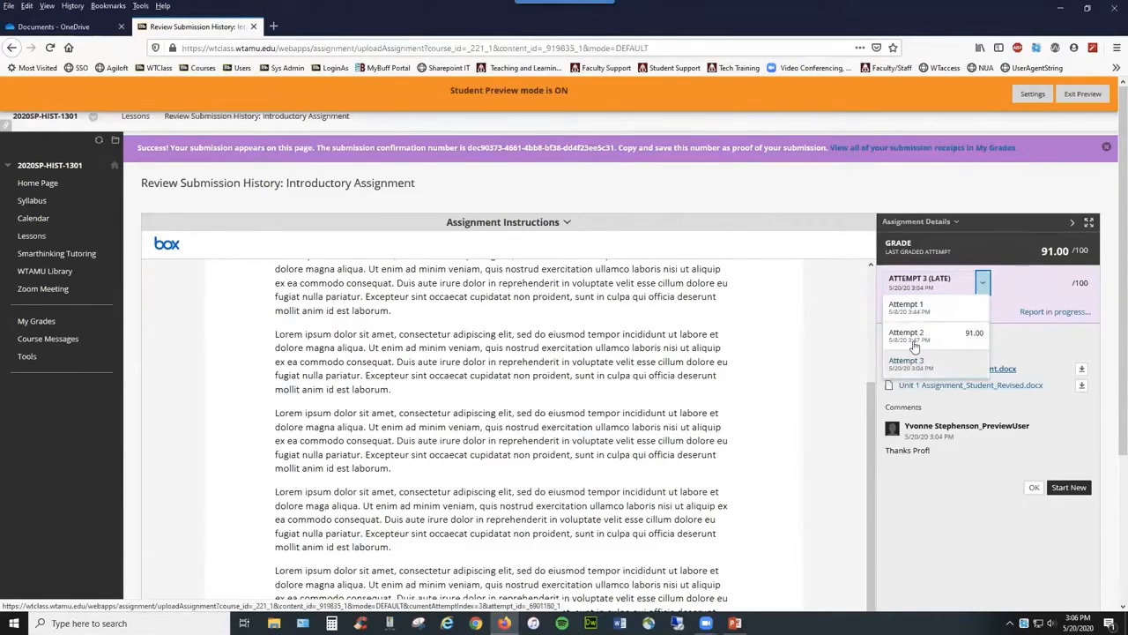
left_click(914, 369)
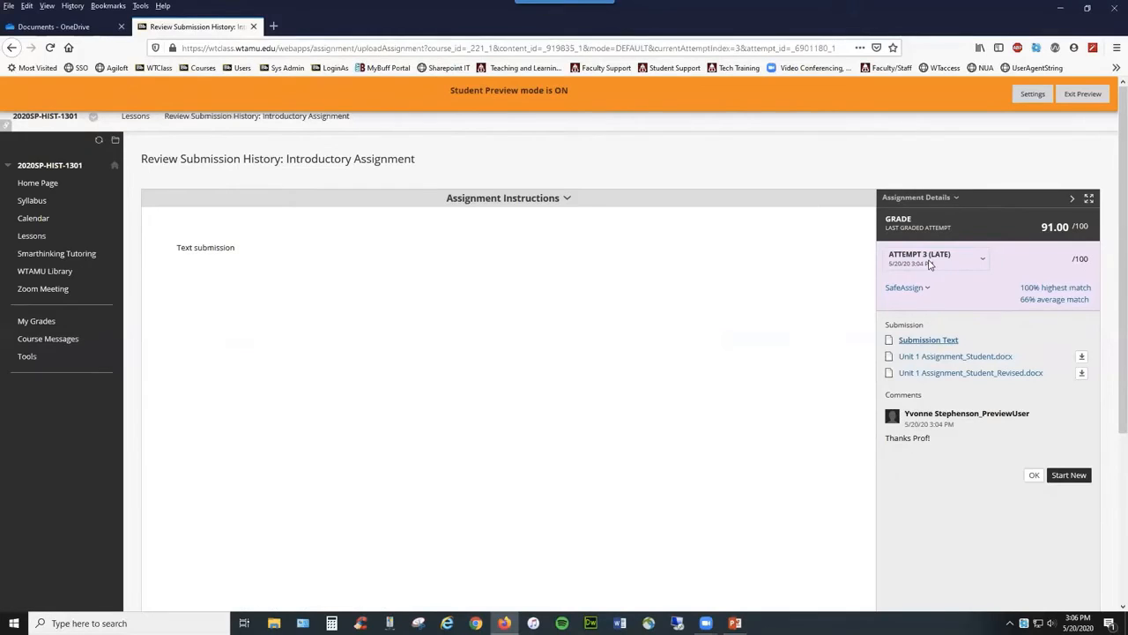
left_click(976, 262)
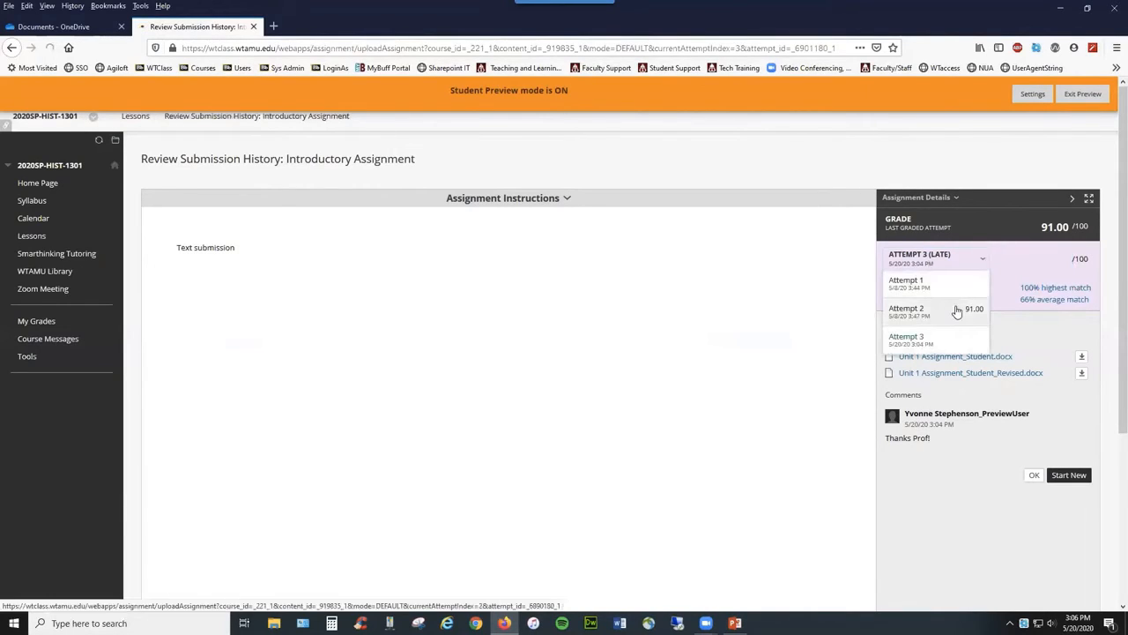
left_click(958, 311)
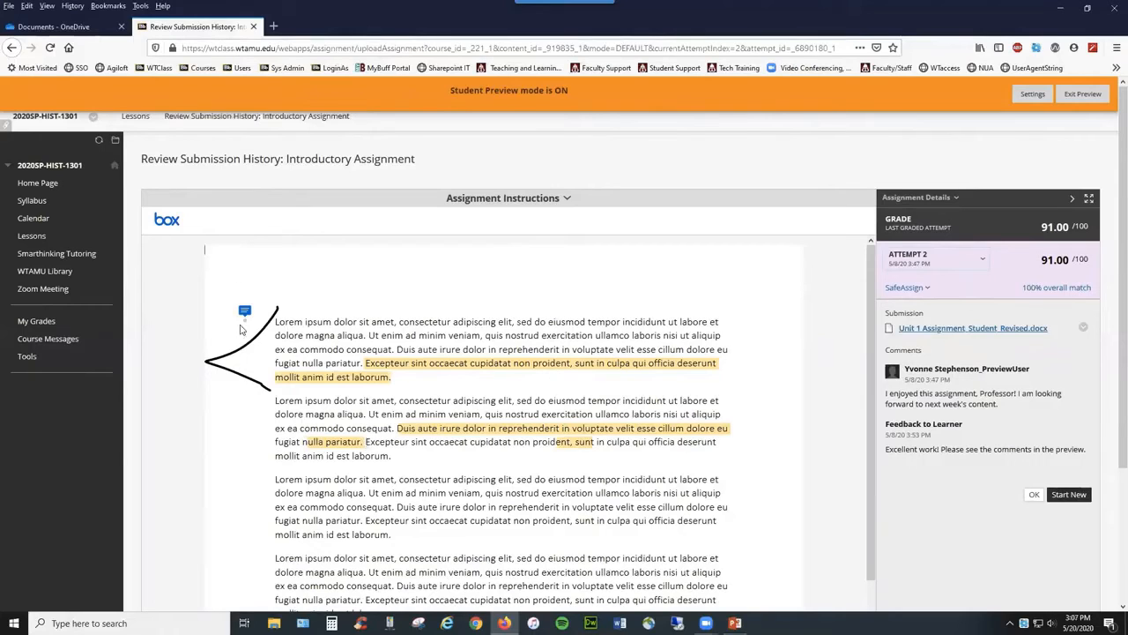
Review Attempt 2's inline annotations on the document, the student's comment, the Feedback to Learner and the list of attempts.
left_click(244, 313)
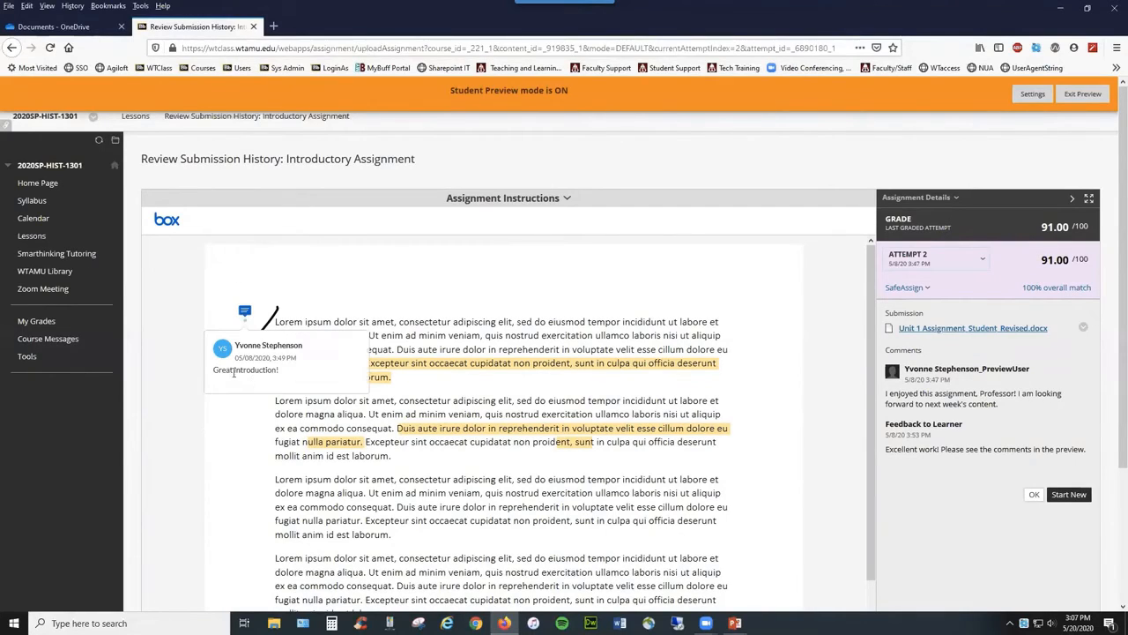
left_click(428, 369)
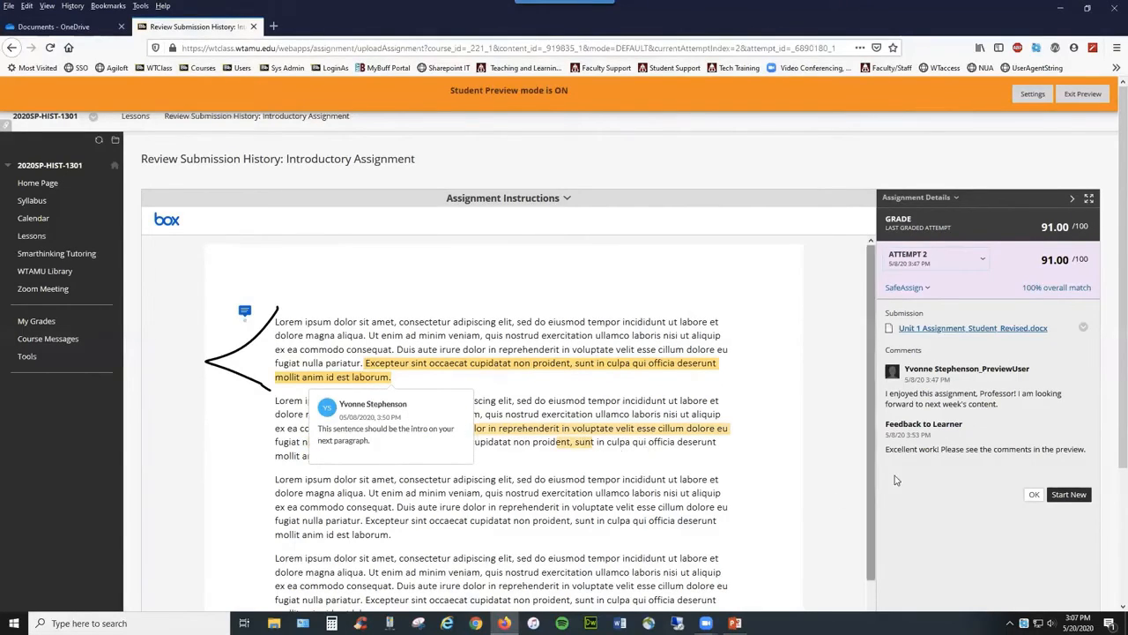
left_click_drag(910, 369, 981, 371)
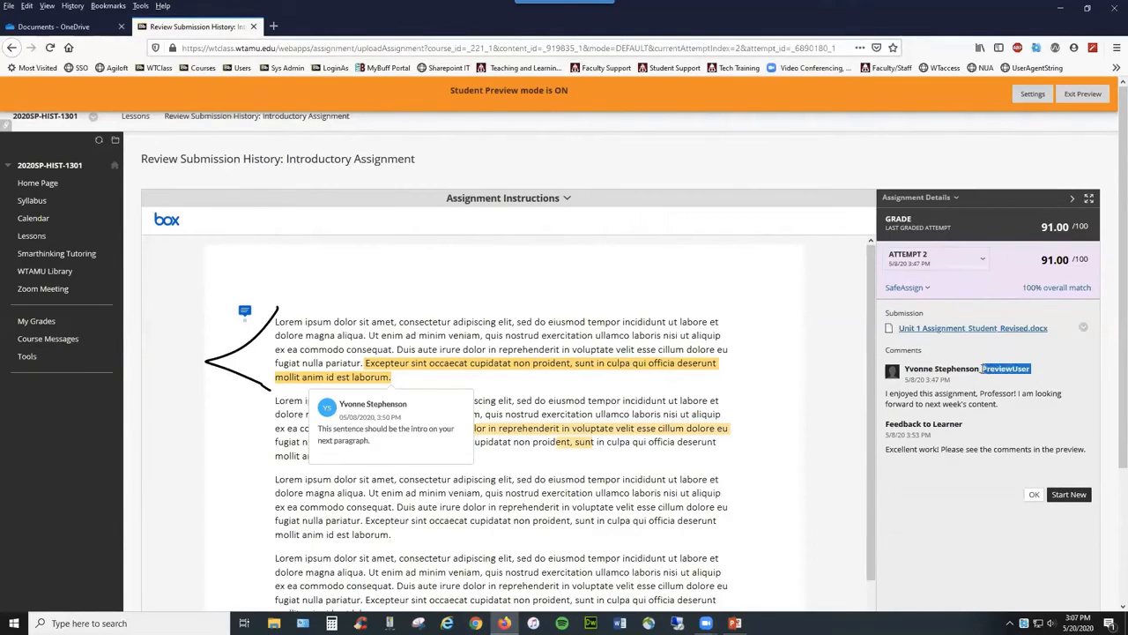
left_click(975, 414)
left_click_drag(886, 394, 1025, 397)
left_click(999, 405)
left_click_drag(888, 448, 1089, 450)
left_click(1089, 450)
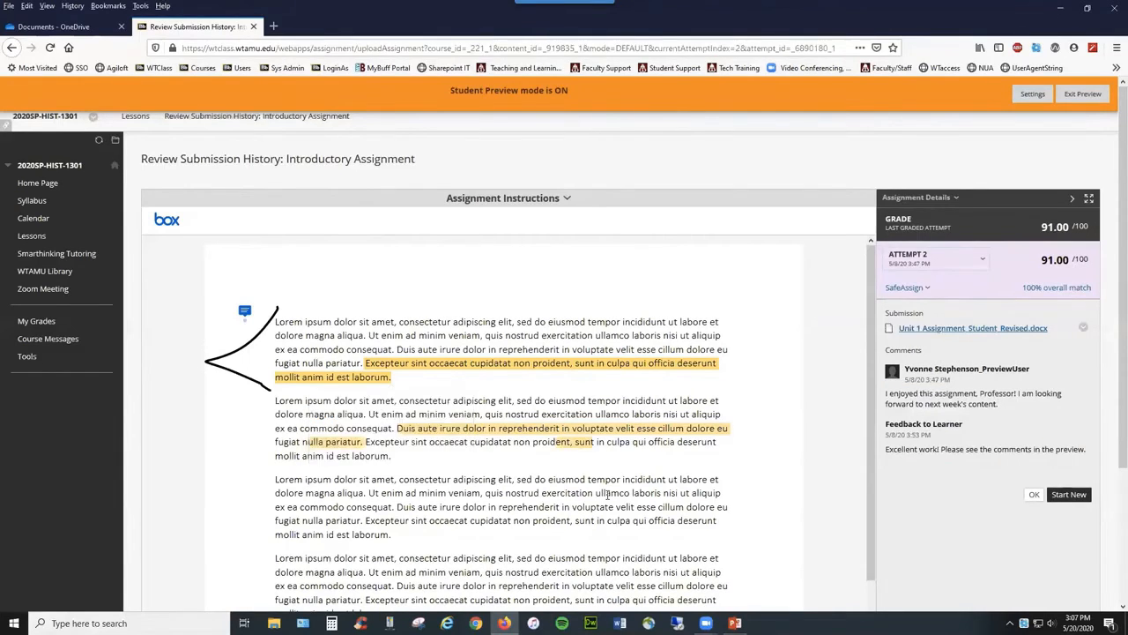
left_click(982, 261)
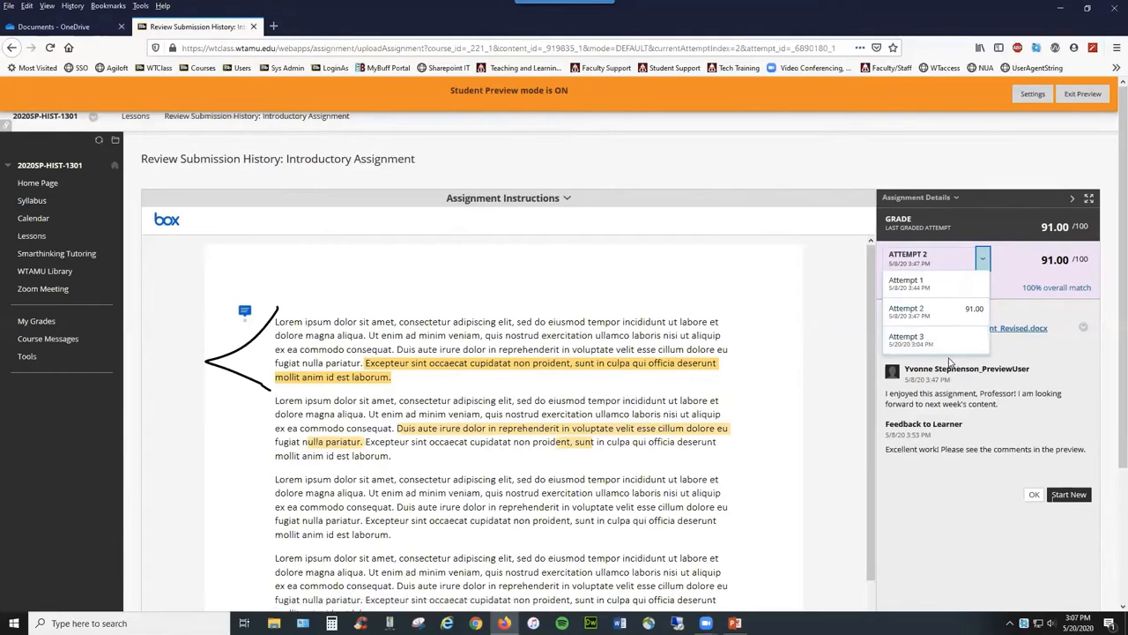
left_click(975, 402)
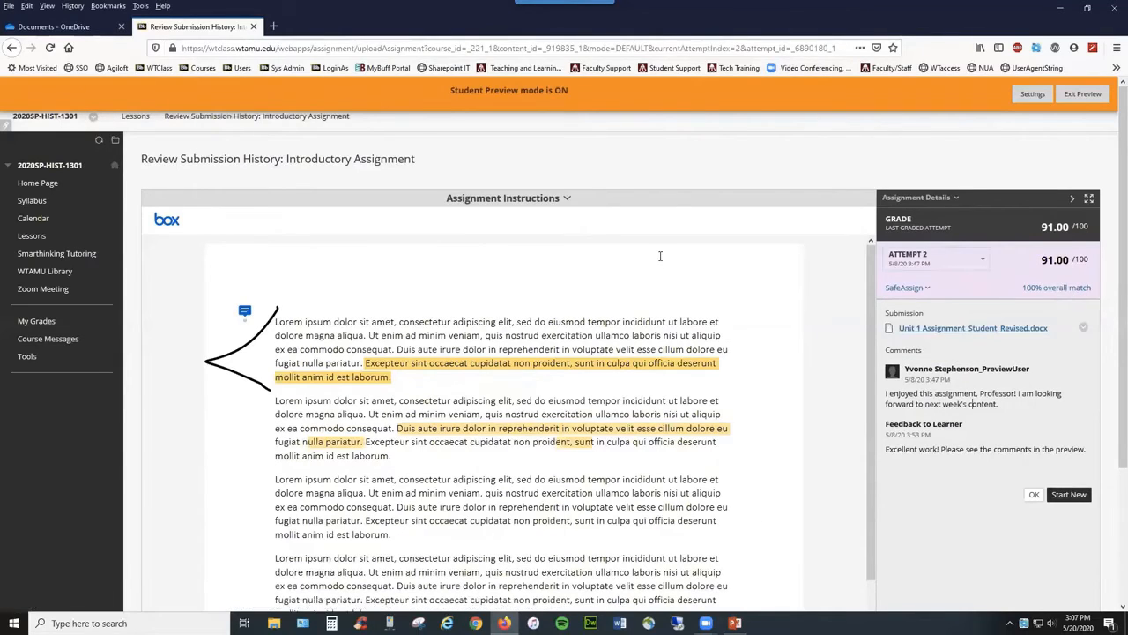
left_click_drag(886, 425, 967, 430)
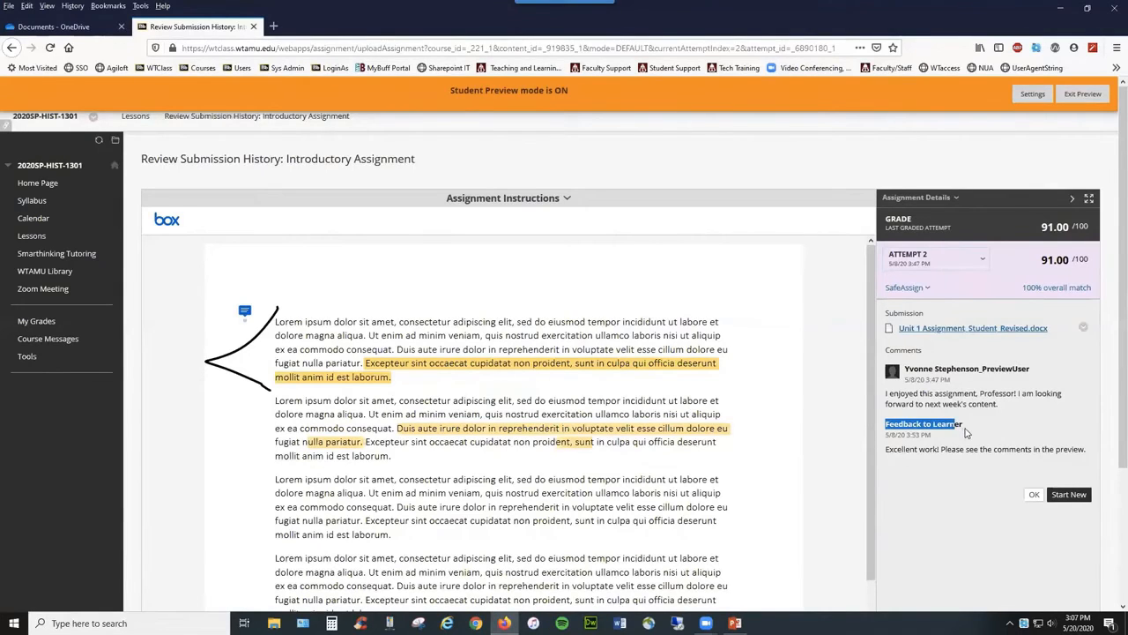
left_click(967, 432)
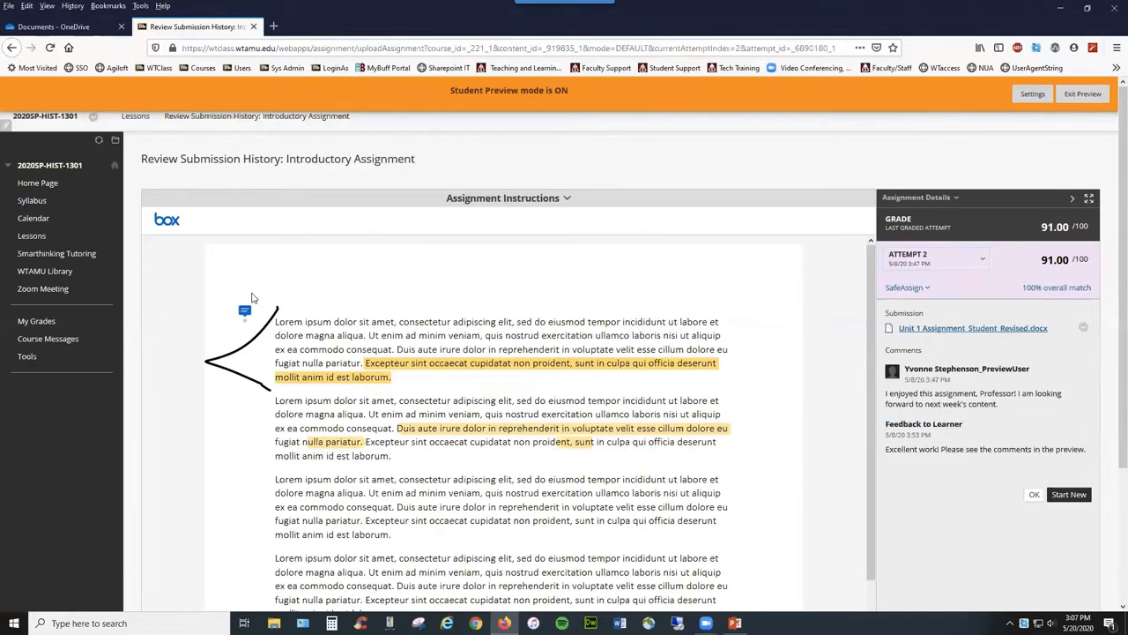
Exit the student preview, keeping the preview user and all data.
left_click(1098, 94)
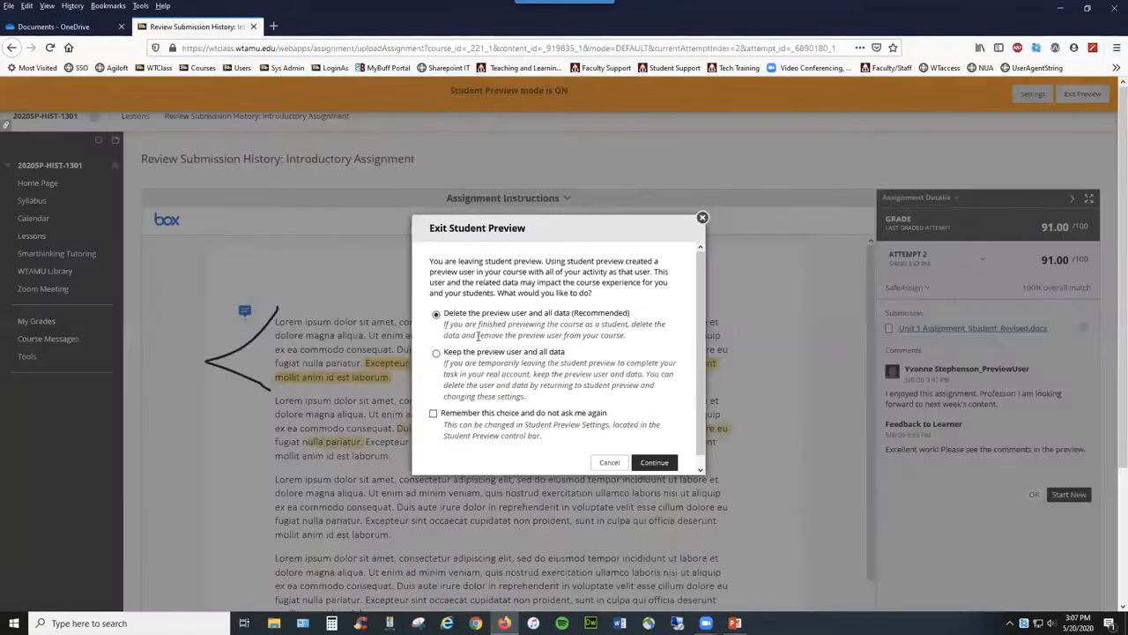
left_click(472, 353)
left_click(647, 468)
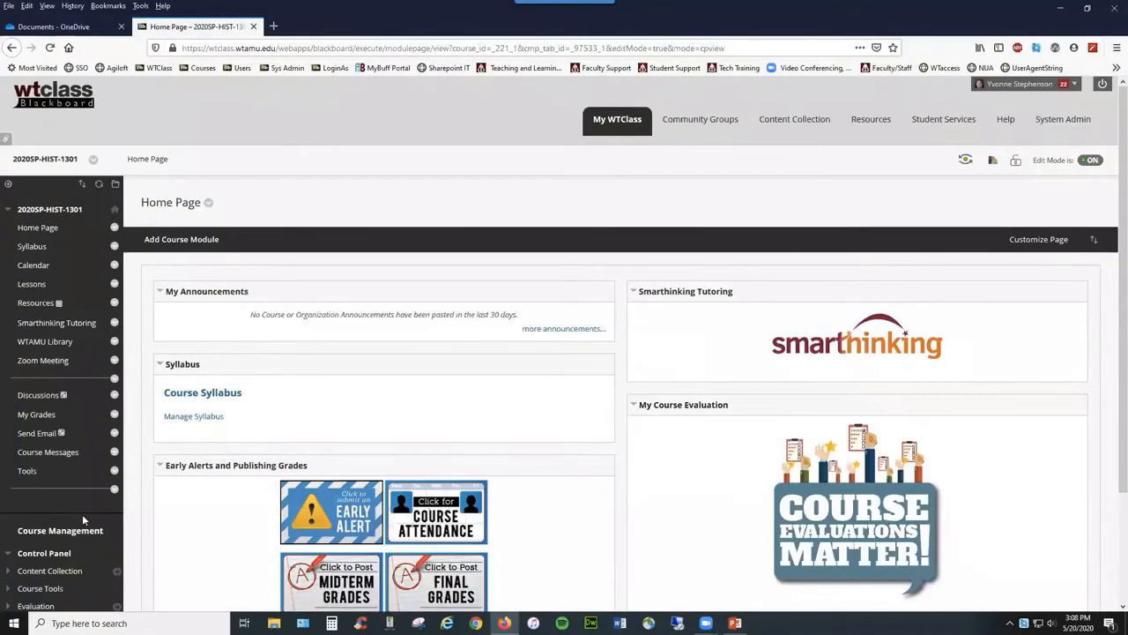
Open the Grade Center's Needs Grading page for the course.
scroll(68, 445, "down", 1)
scroll(68, 446, "down", 2)
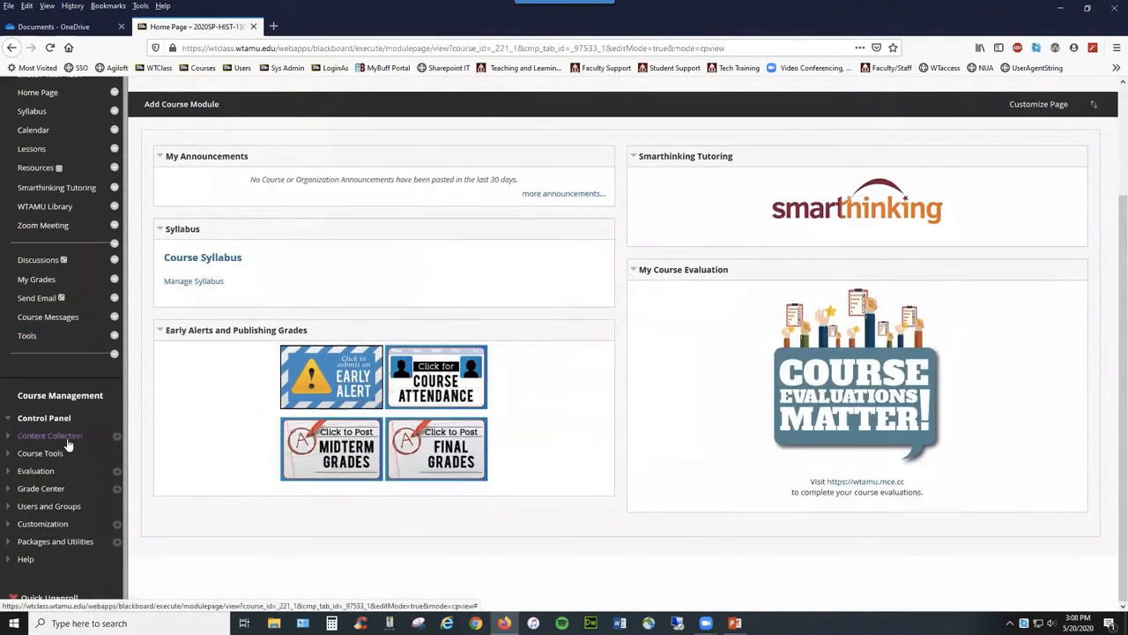
left_click(7, 492)
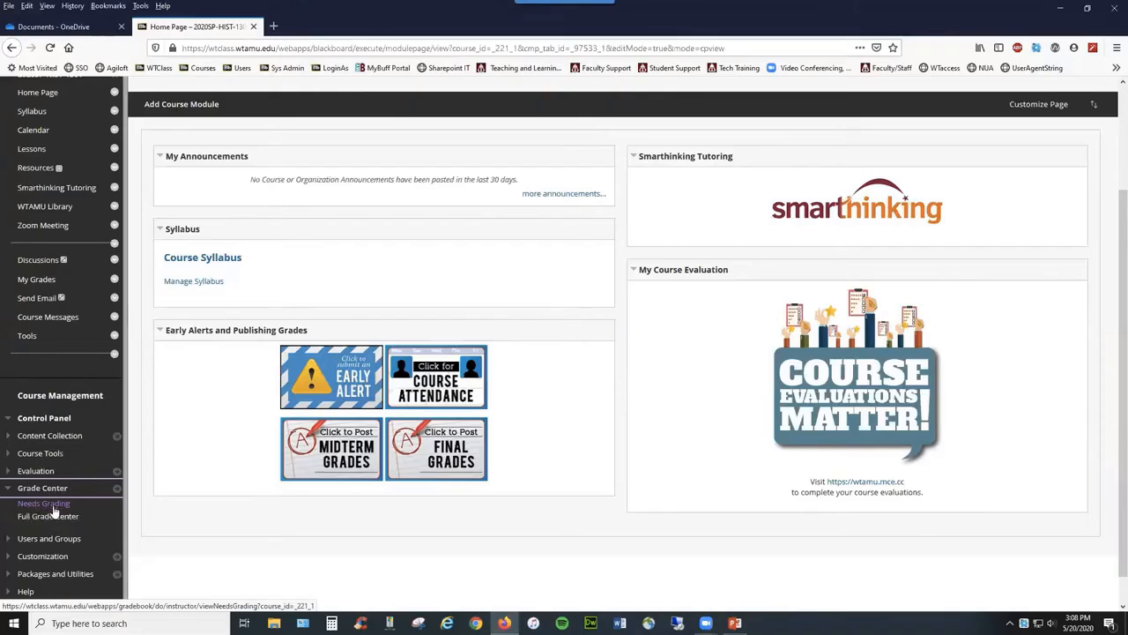
left_click(45, 505)
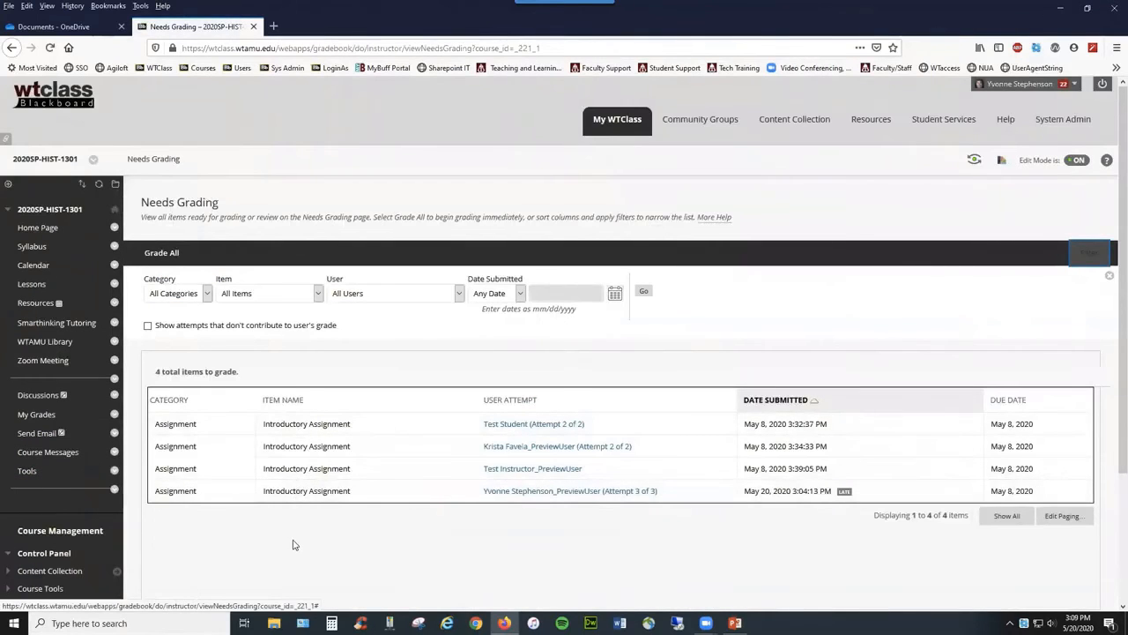
Examine the category filter choices and the grading options offered for the Introductory Assignment on the Needs Grading page.
left_click(206, 294)
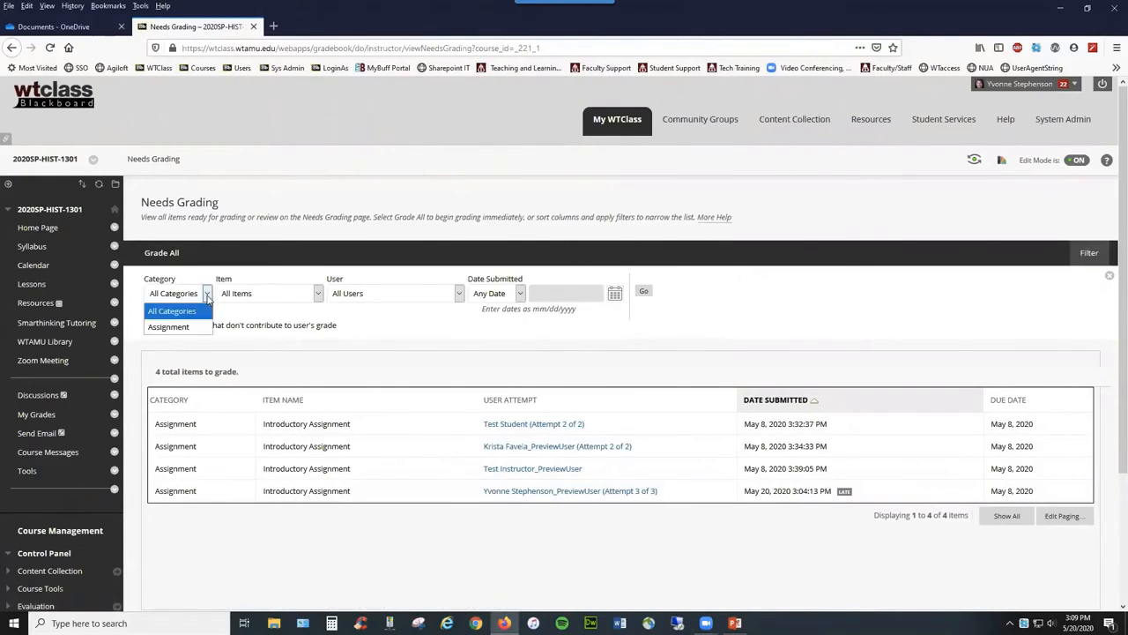
left_click(210, 348)
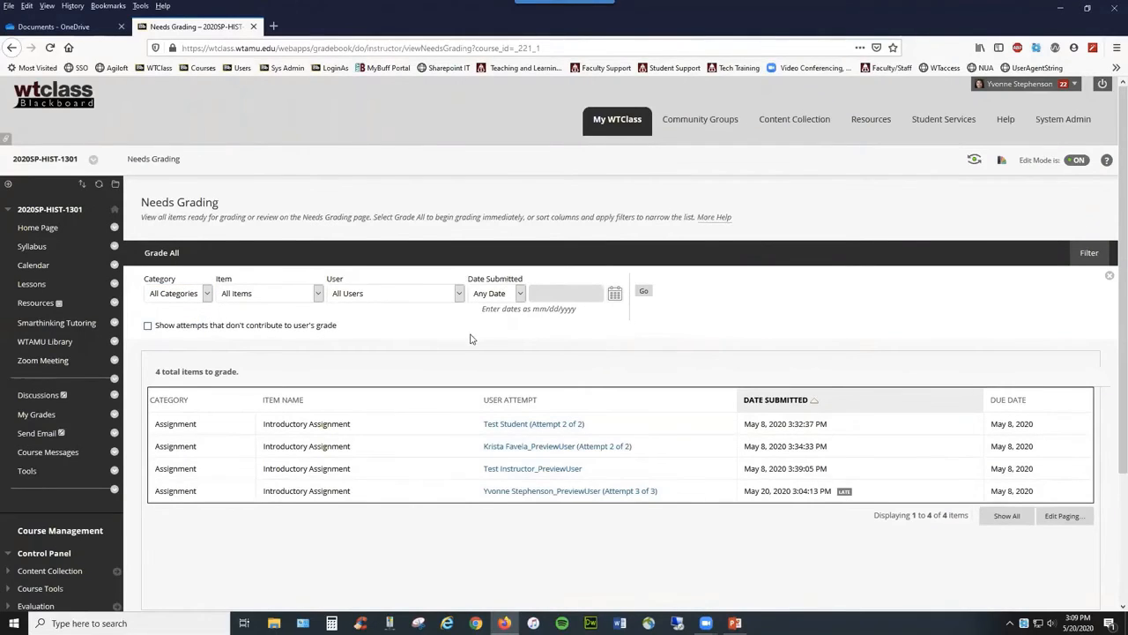
scroll(265, 431, "down", 3)
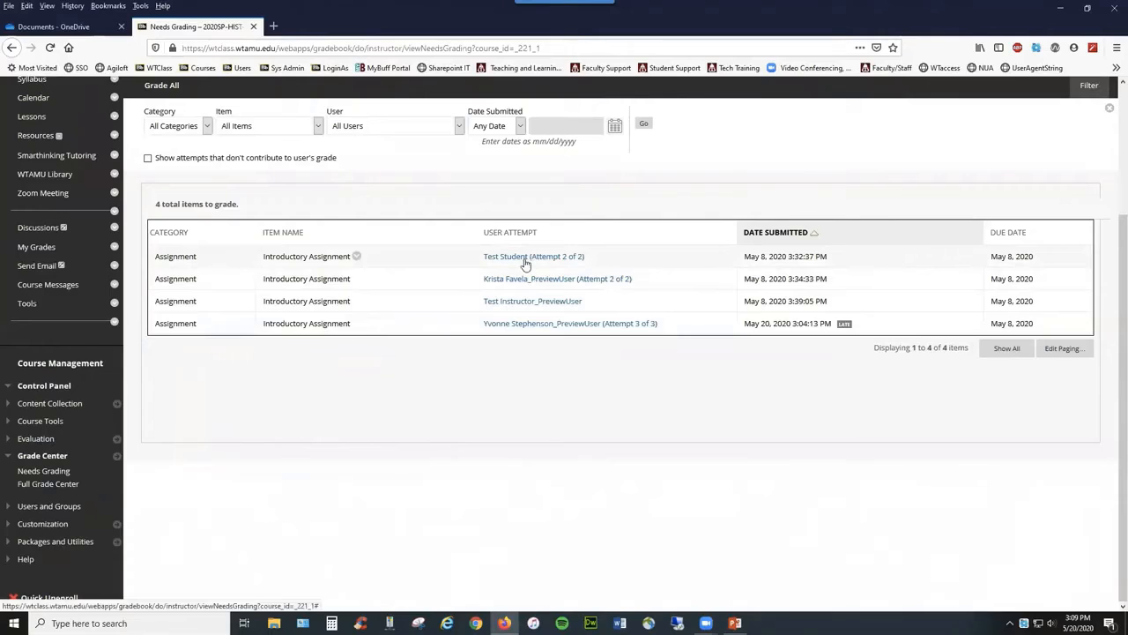
left_click(357, 257)
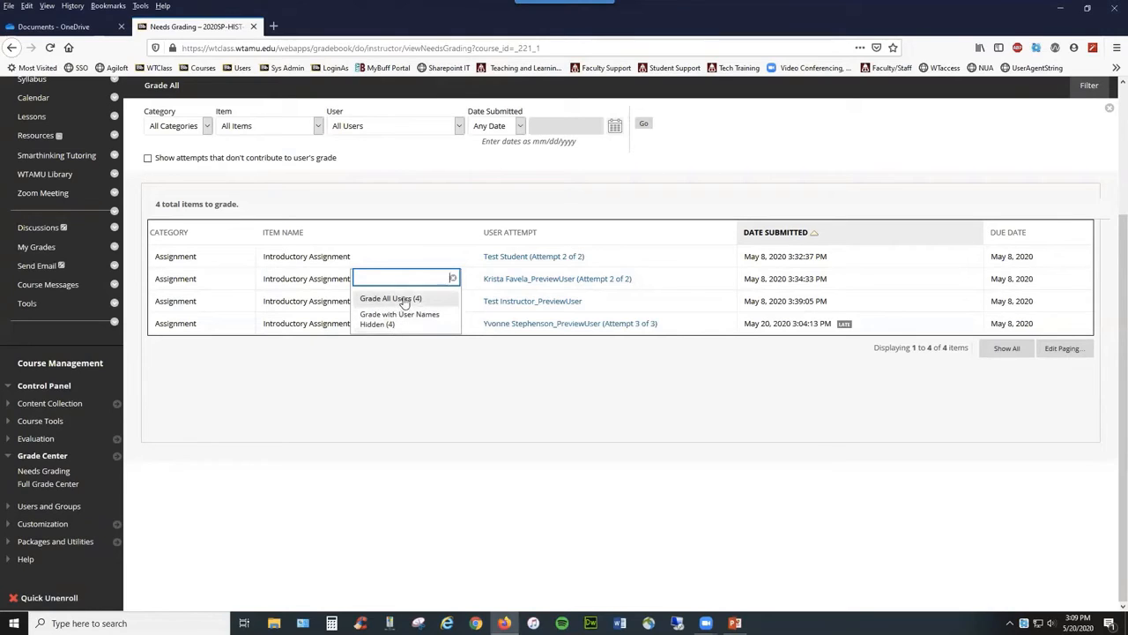
left_click(439, 383)
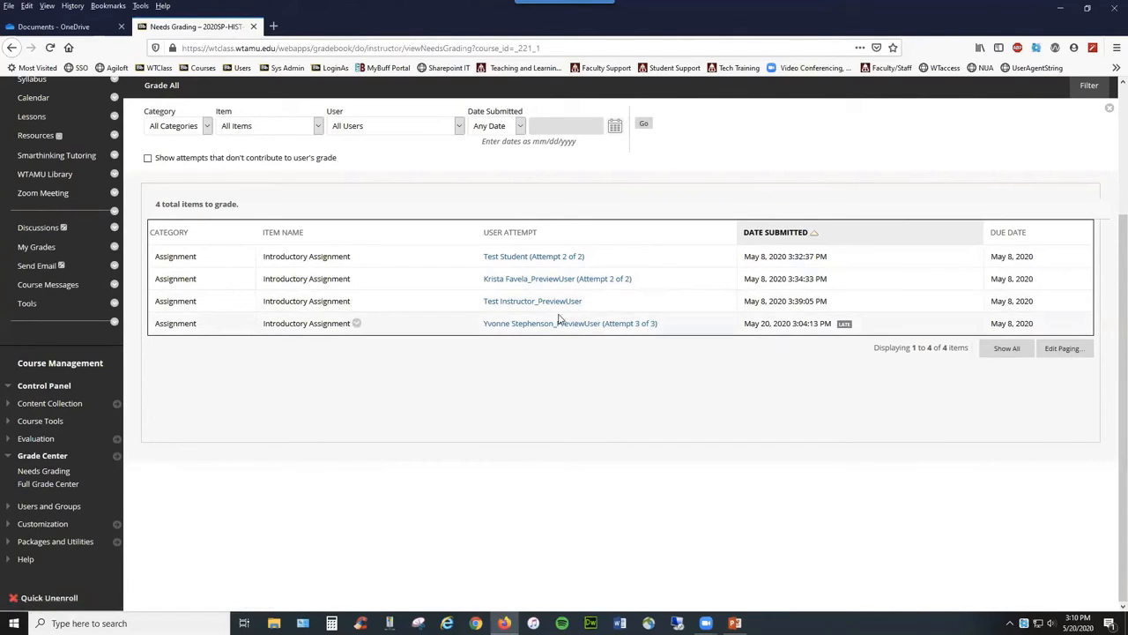
left_click(564, 255)
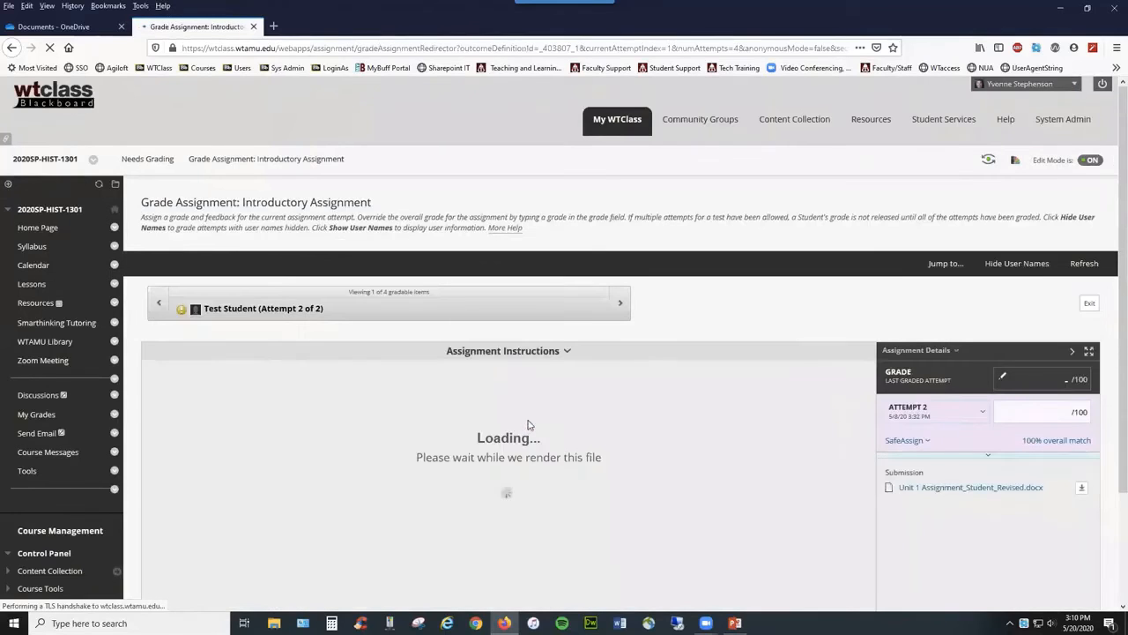
left_click(146, 160)
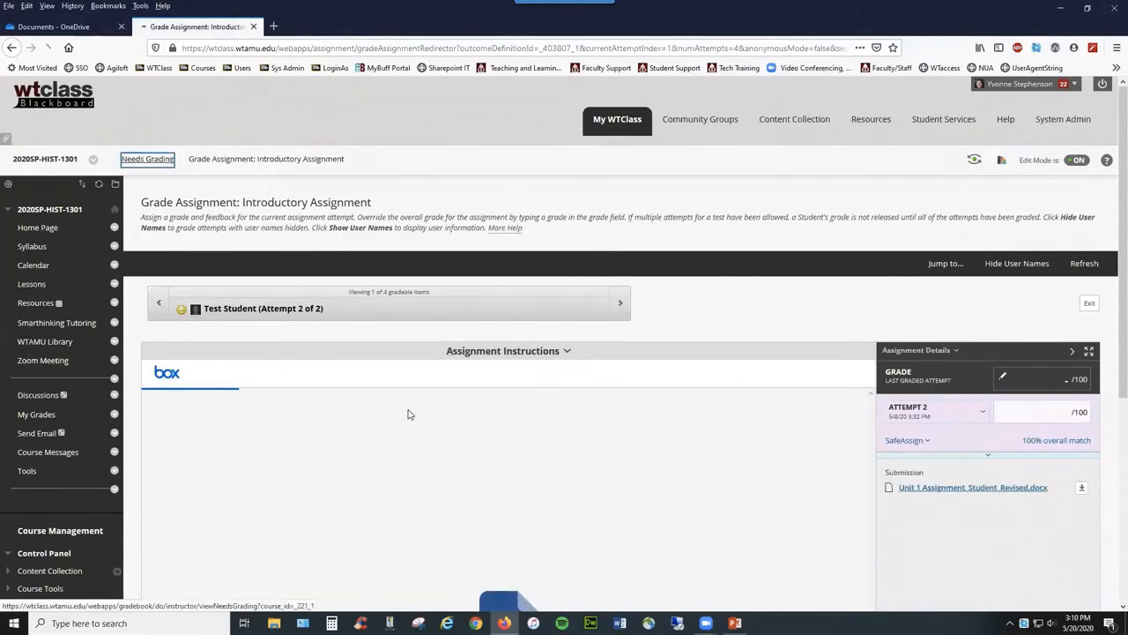
scroll(488, 467, "down", 2)
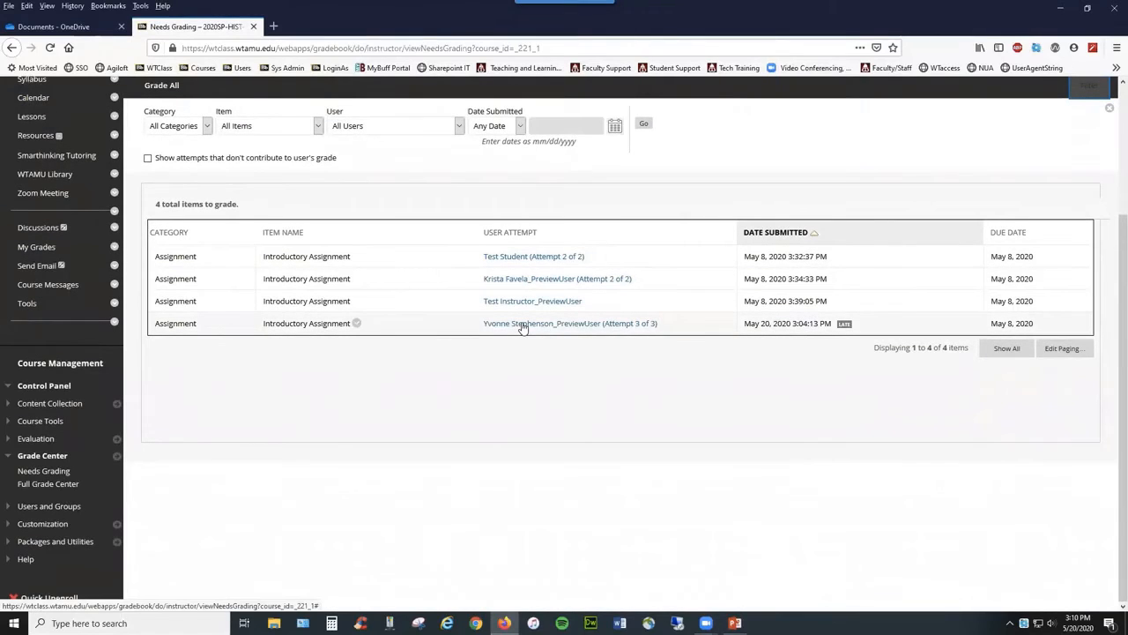
Open Test Student's Attempt 2 of the Introductory Assignment for grading and check which attempts can be viewed.
left_click(522, 259)
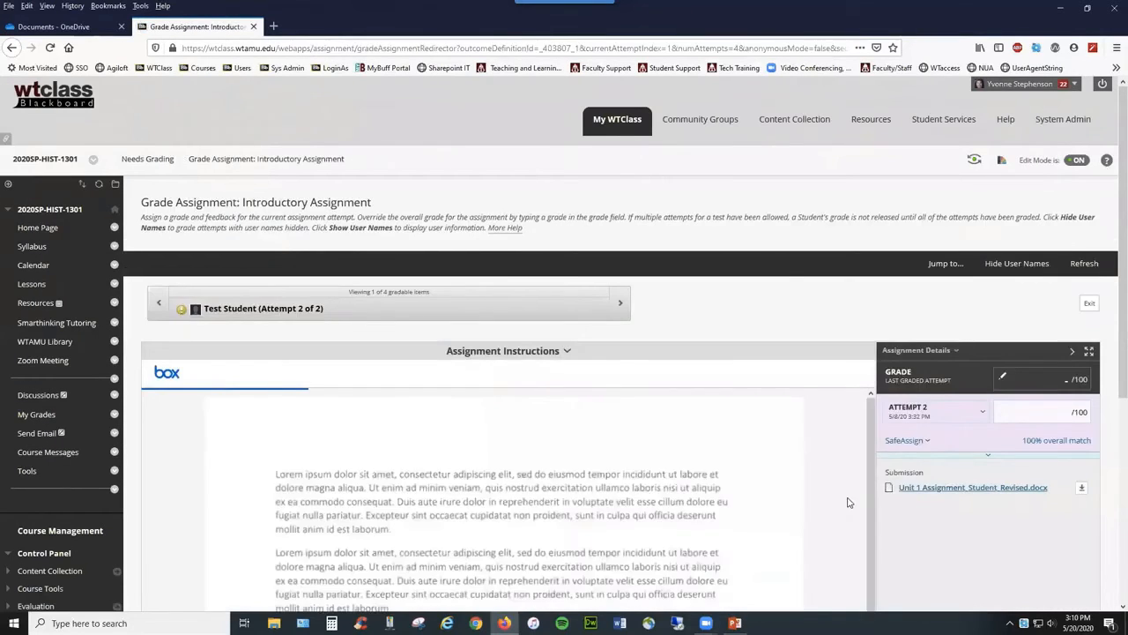
scroll(848, 502, "down", 3)
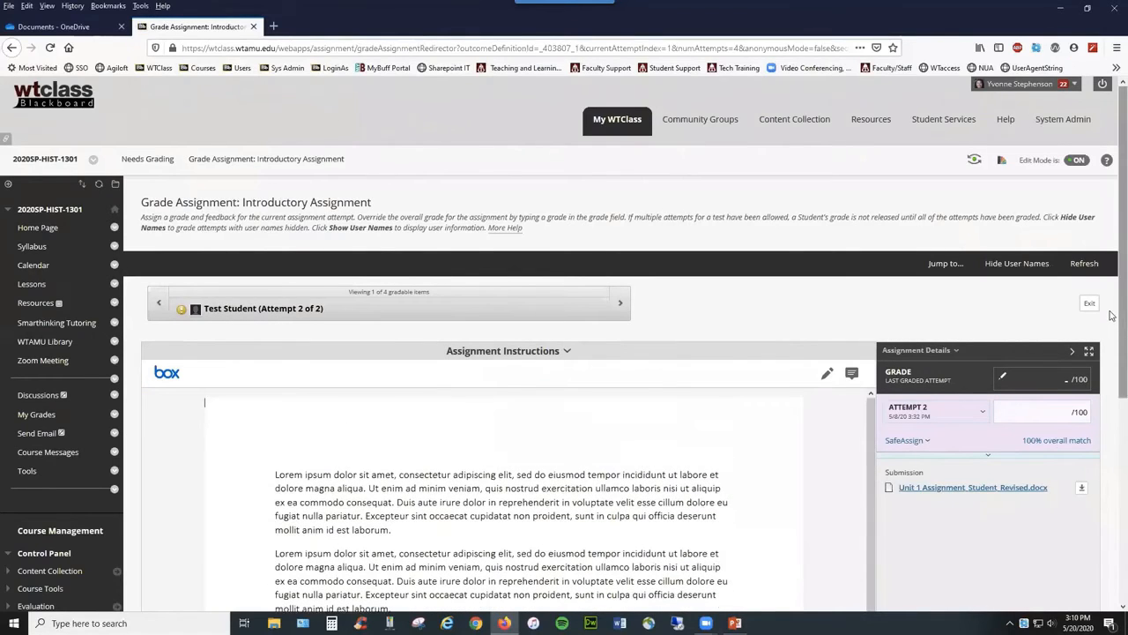
scroll(1112, 353, "down", 1)
scroll(1112, 392, "down", 5)
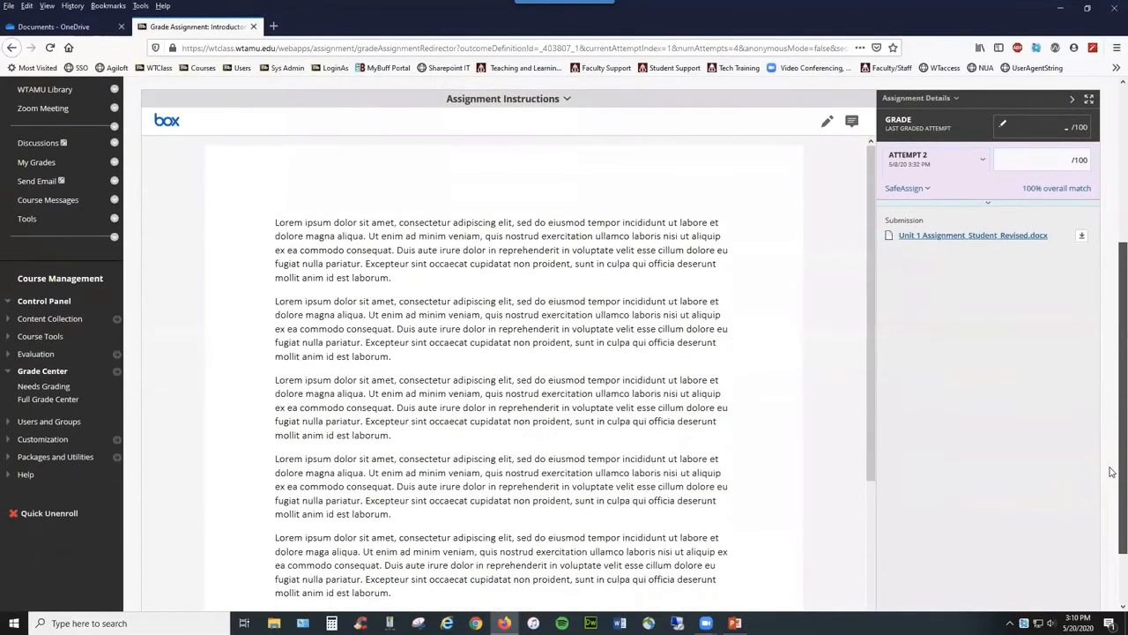
left_click(982, 159)
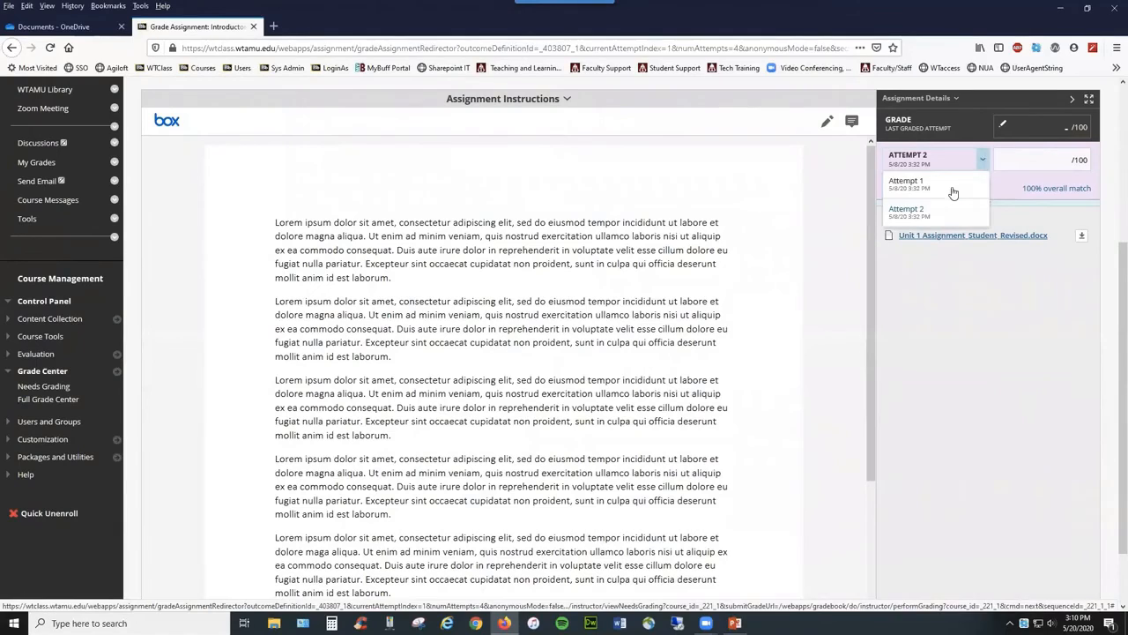
left_click(962, 367)
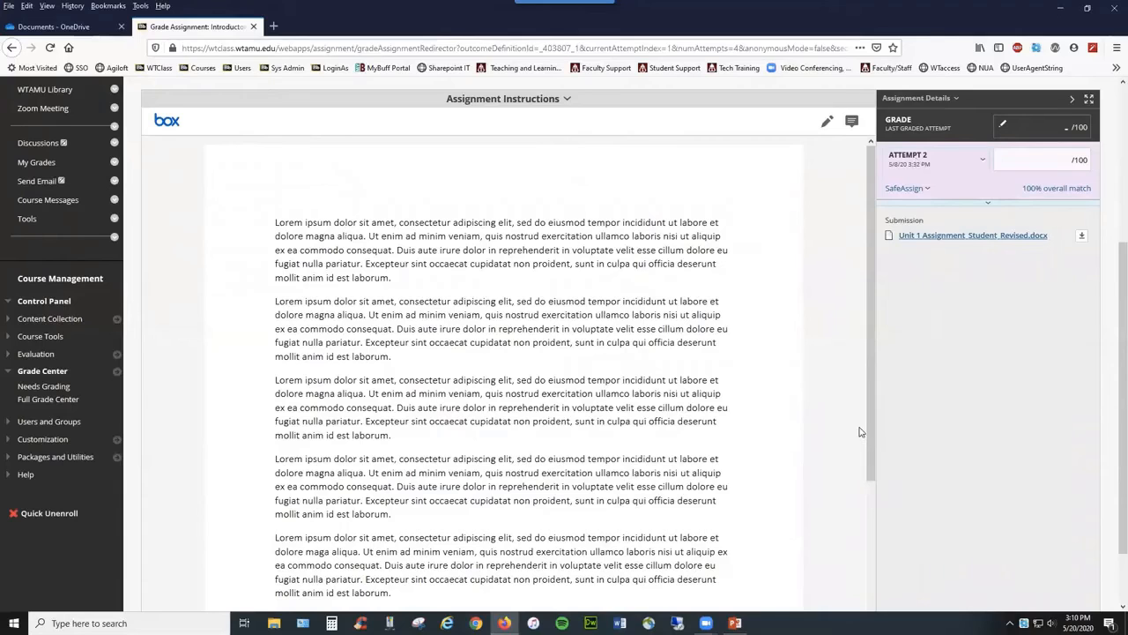
Draw a freehand zigzag annotation over the end of the first two paragraphs in the submitted document and save it.
left_click(828, 125)
mouse_move(621, 193)
left_mouse_down()
mouse_move(697, 309)
mouse_move(763, 285)
left_mouse_up()
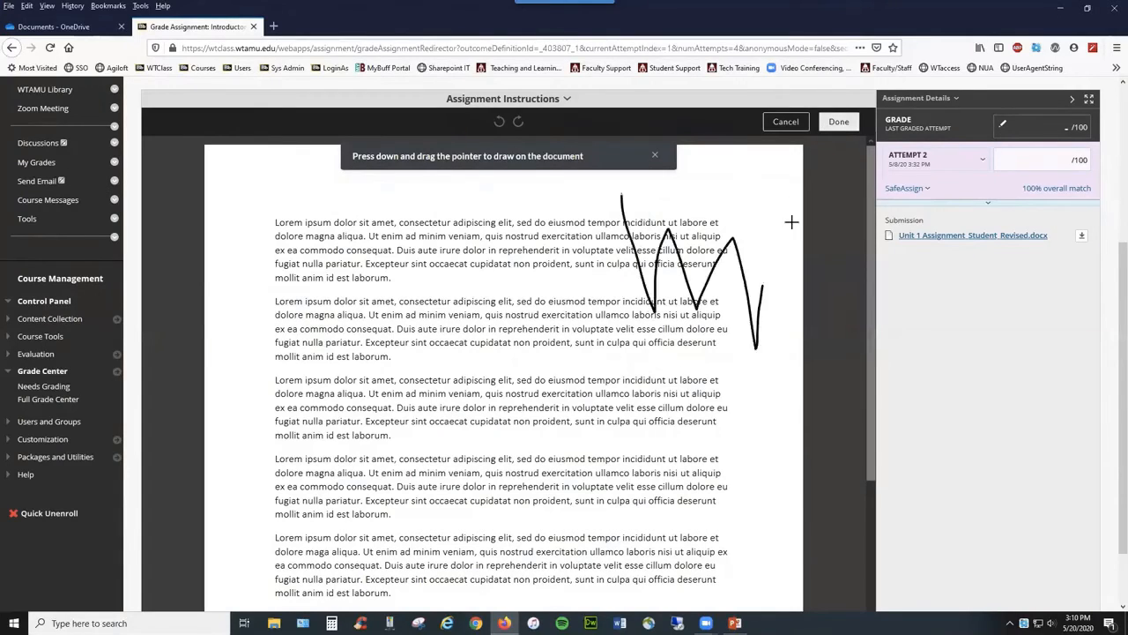
left_click(839, 124)
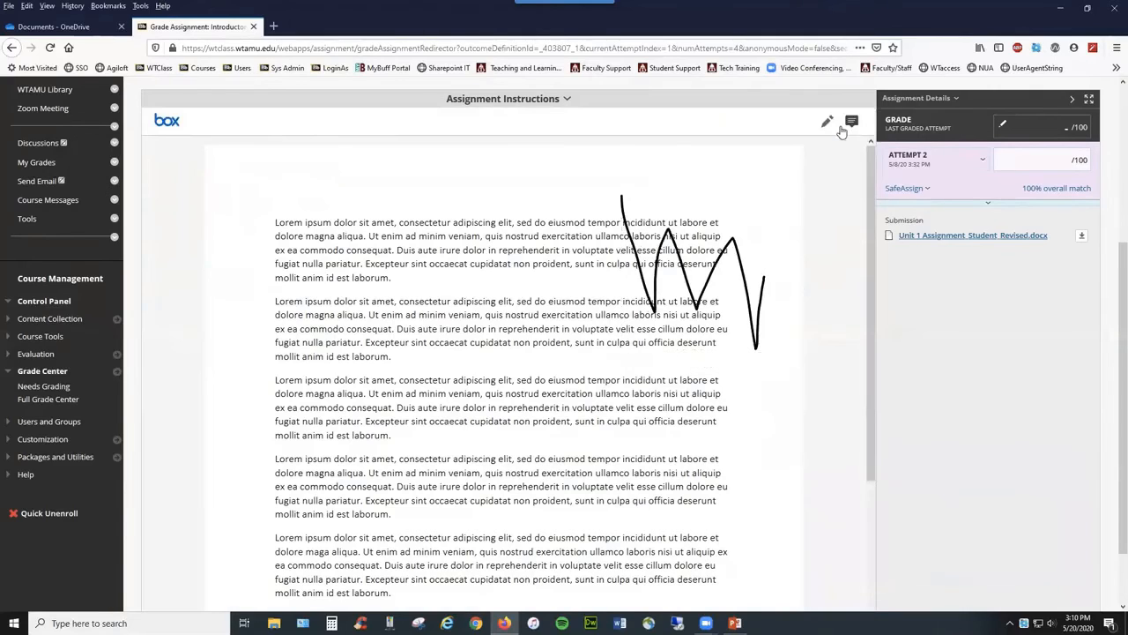
Post a point comment reading "comment" above the first paragraph of the submitted document.
left_click(851, 121)
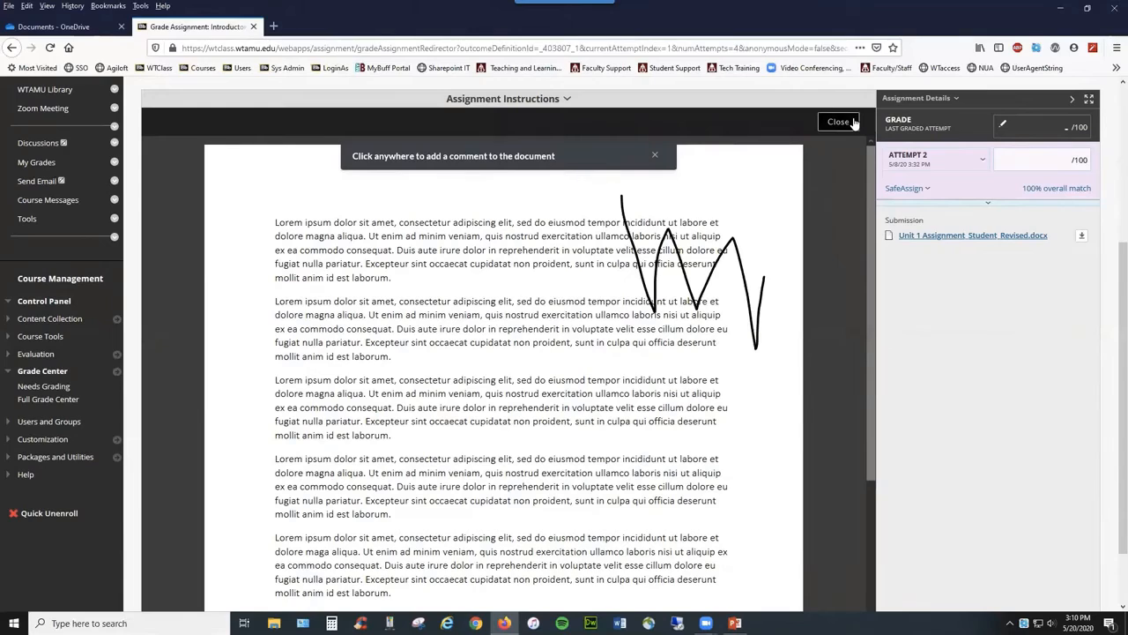
left_click(285, 179)
type("commn")
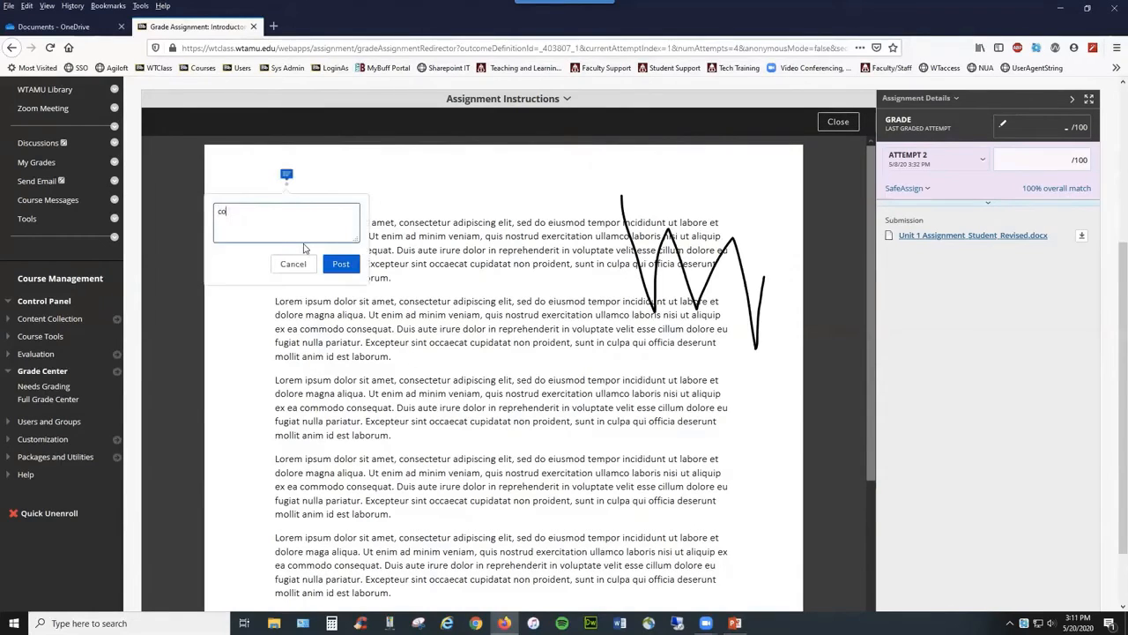
key("BackSpace")
type("enbt")
key("BackSpace")
key("BackSpace")
type("t")
left_click(341, 264)
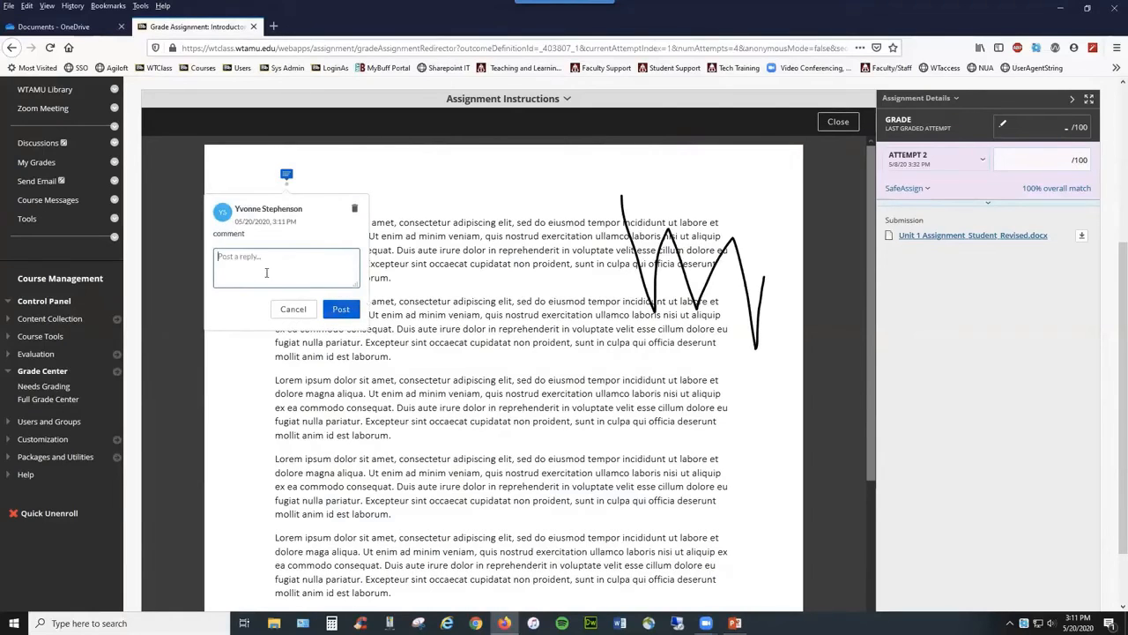
left_click(456, 395)
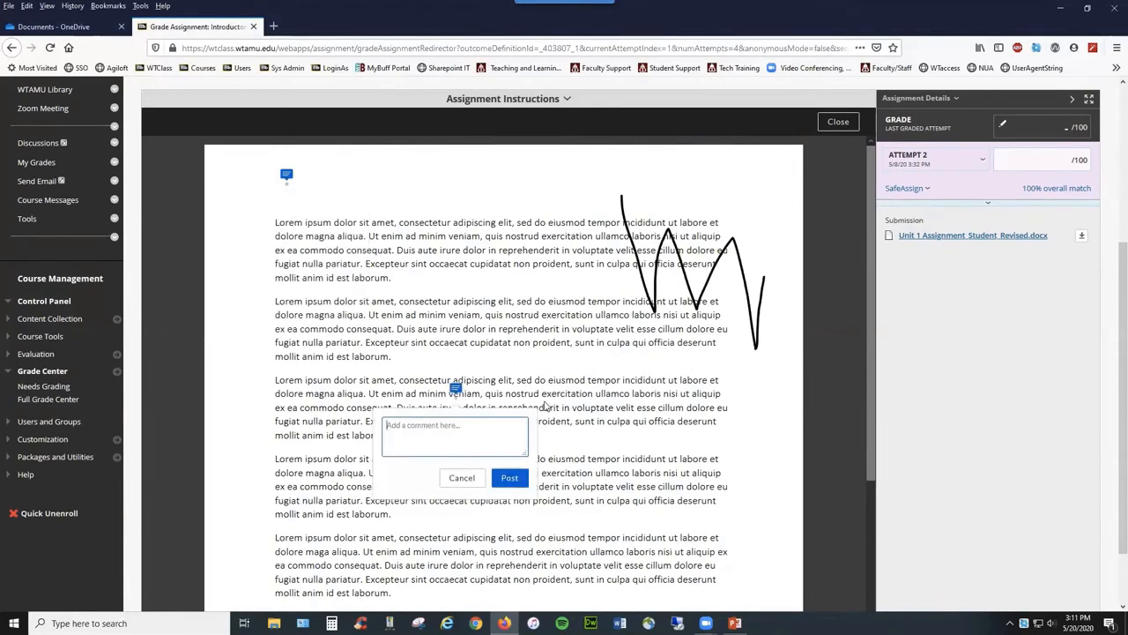
left_click(290, 393)
left_click(582, 432)
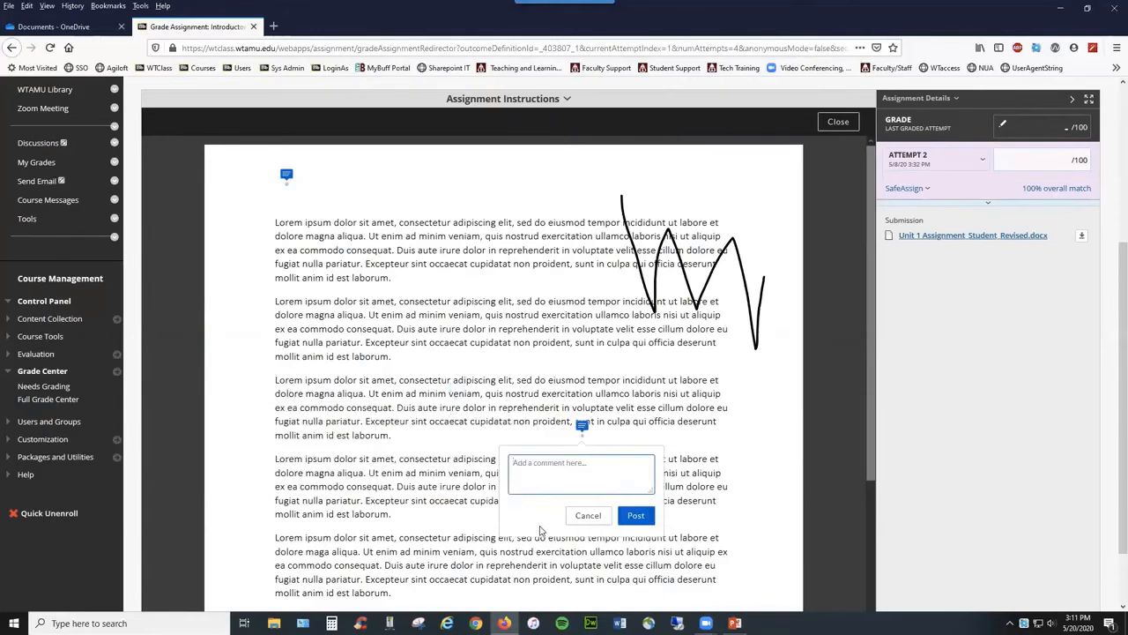
left_click(586, 517)
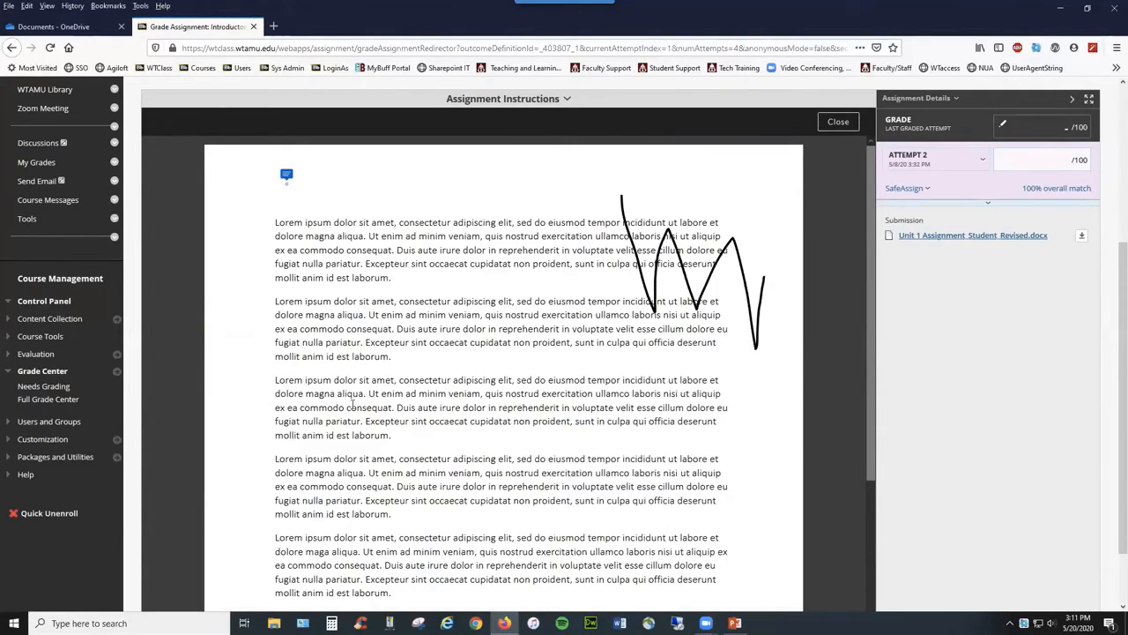
Leave comment mode and enter the learner feedback "Please see comments in paper. Great work!" for Attempt 2, submitting it through the full text editor.
left_click(831, 122)
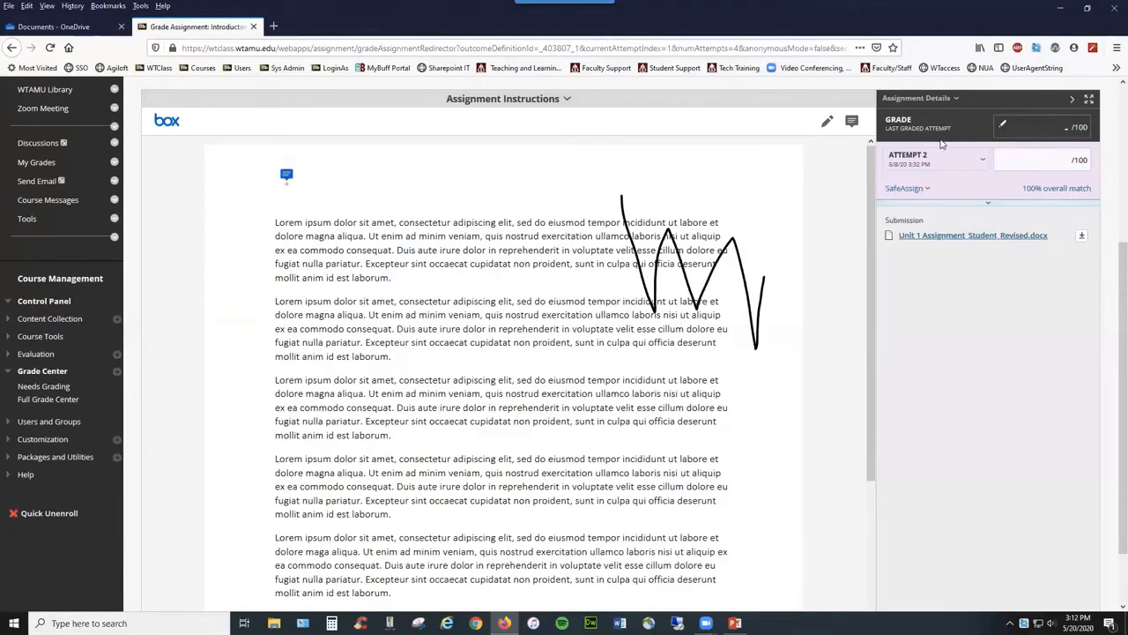
left_click(991, 208)
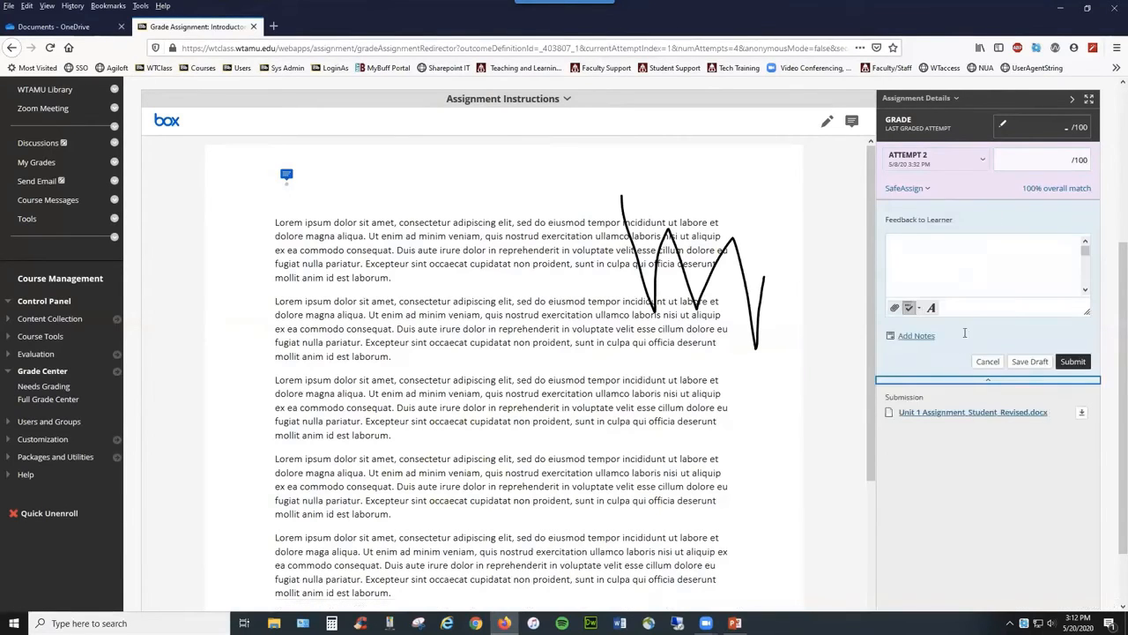
left_click(957, 251)
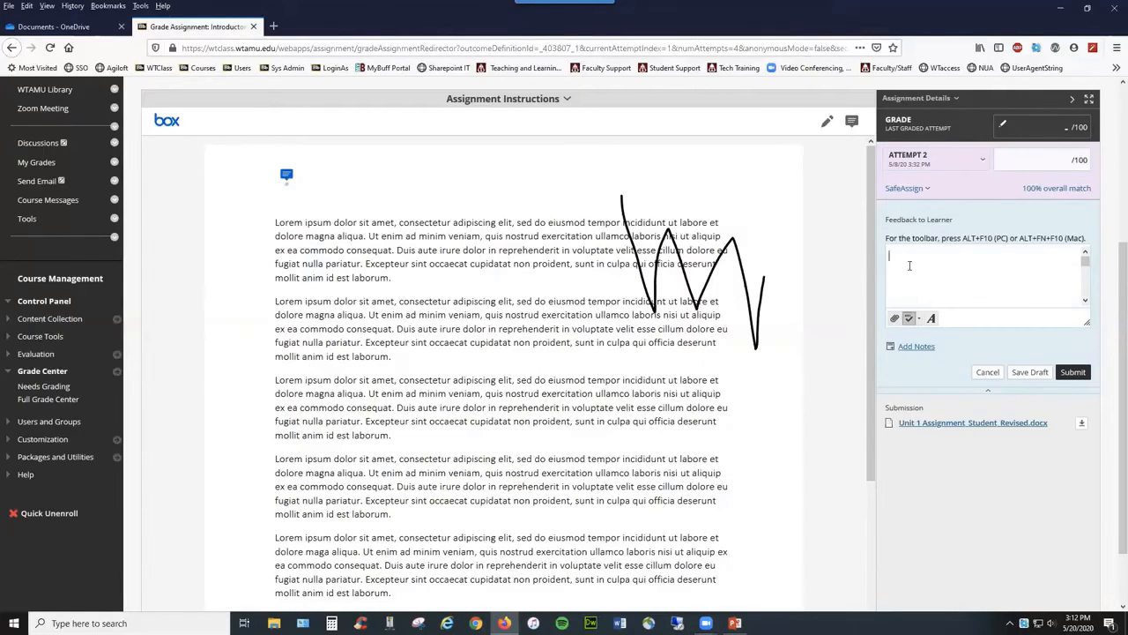
type("Please see comments in paper. Great work!")
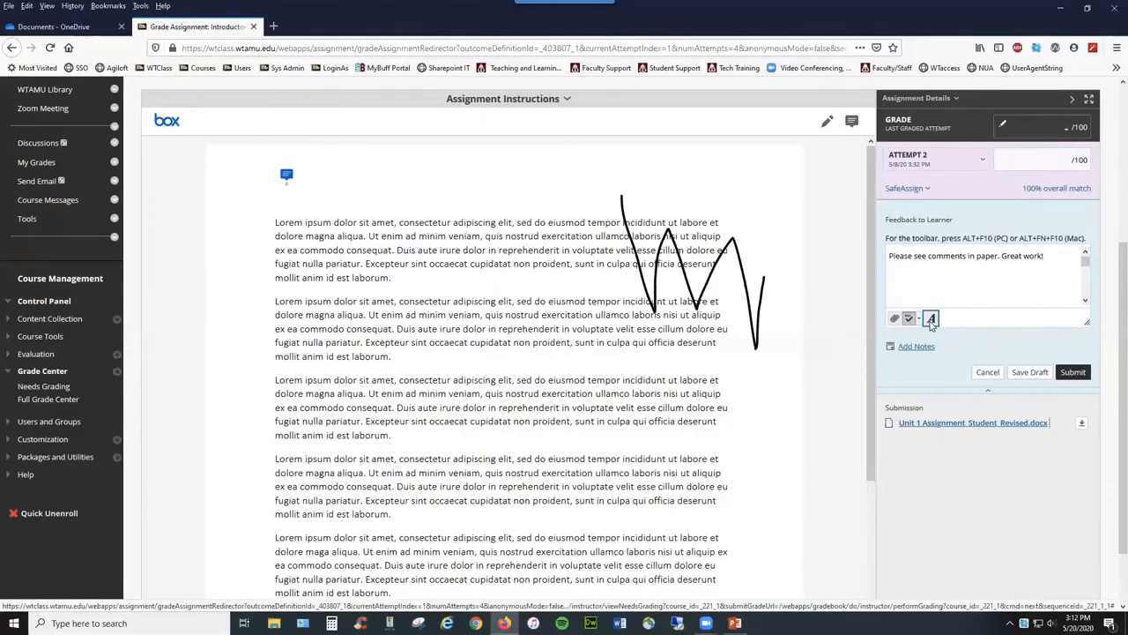
left_click(930, 319)
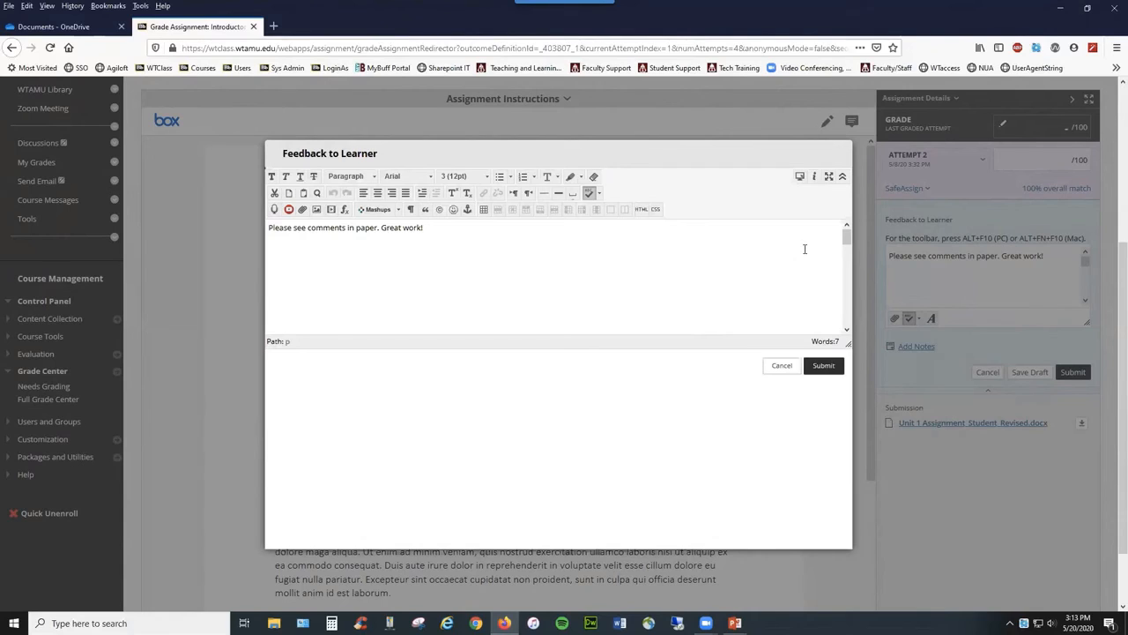
left_click(815, 367)
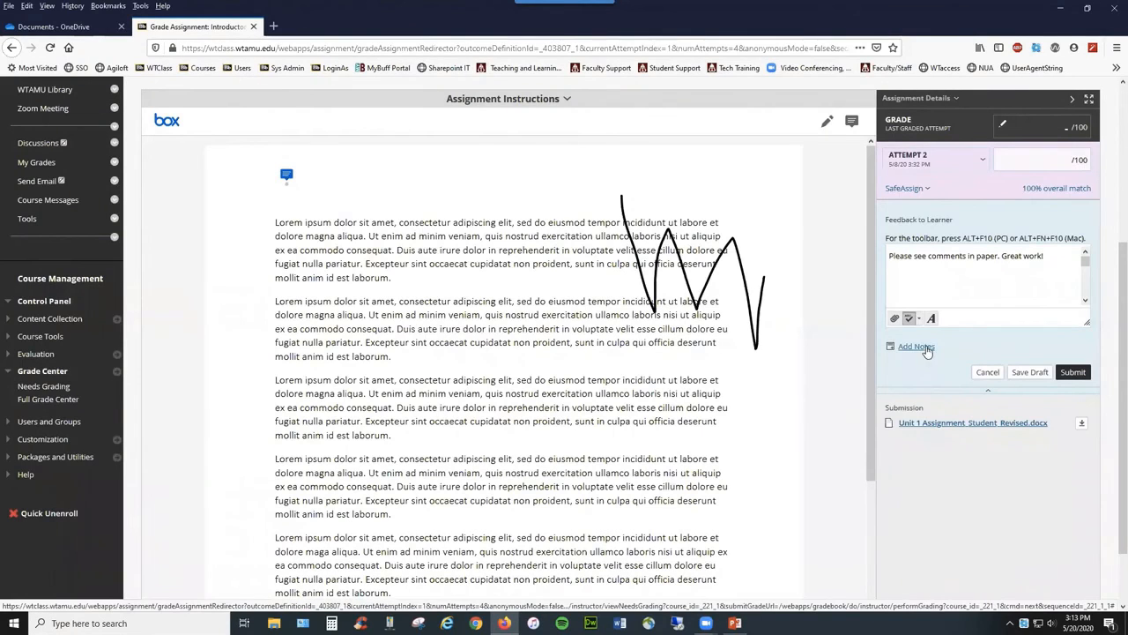
Add a private grading notes field beneath the feedback to the learner for Test Student's Attempt 2.
left_click_drag(886, 220, 959, 227)
left_click(960, 273)
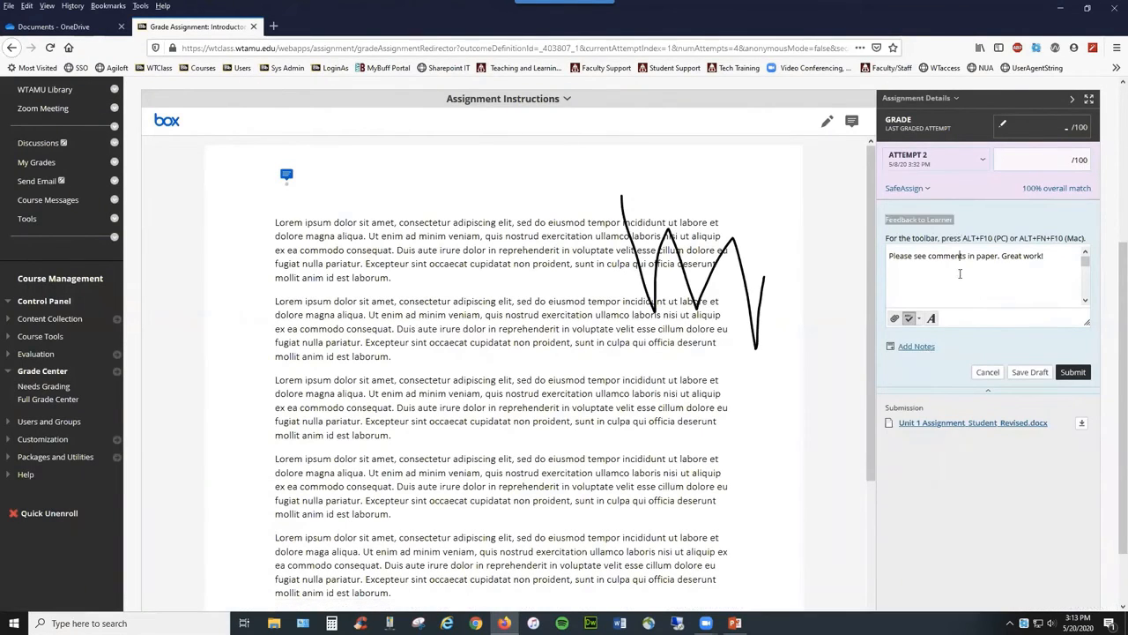
left_click_drag(1044, 256, 864, 261)
left_click(940, 255)
left_click(916, 347)
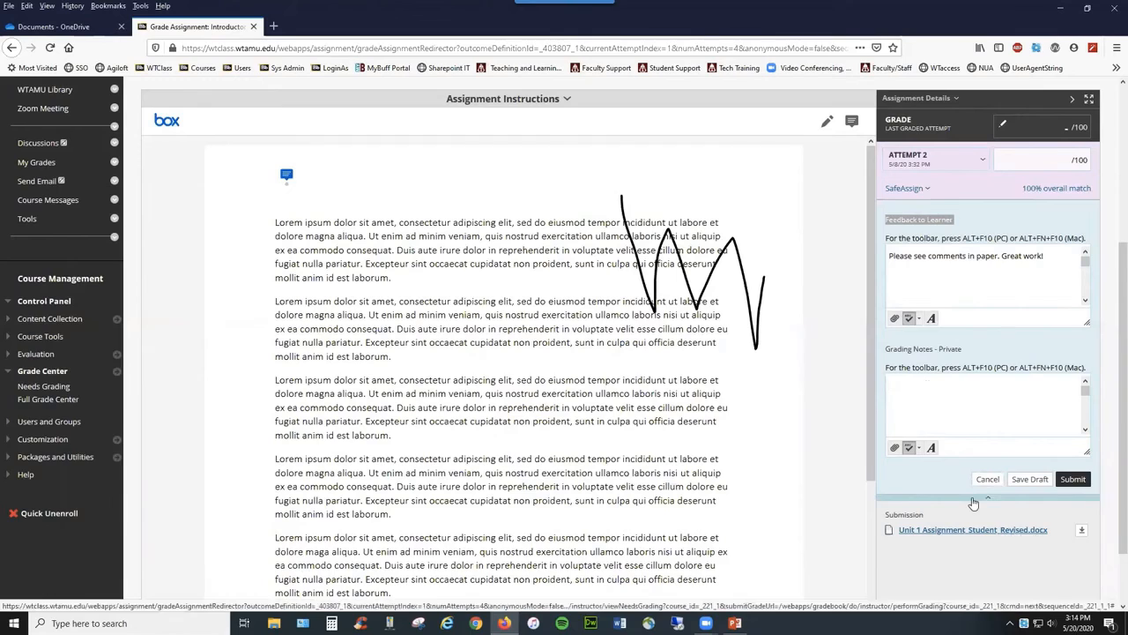
scroll(975, 502, "down", 2)
left_click(913, 460)
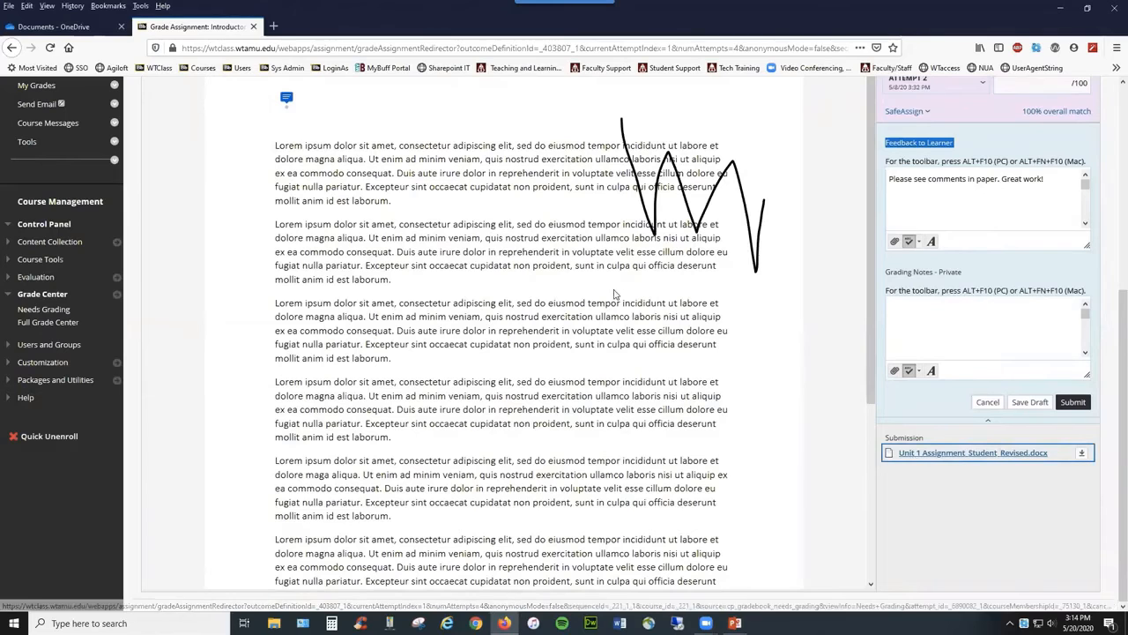
Look through the submitted document to its end, alongside the learner feedback and the private grading notes field.
scroll(839, 363, "up", 2)
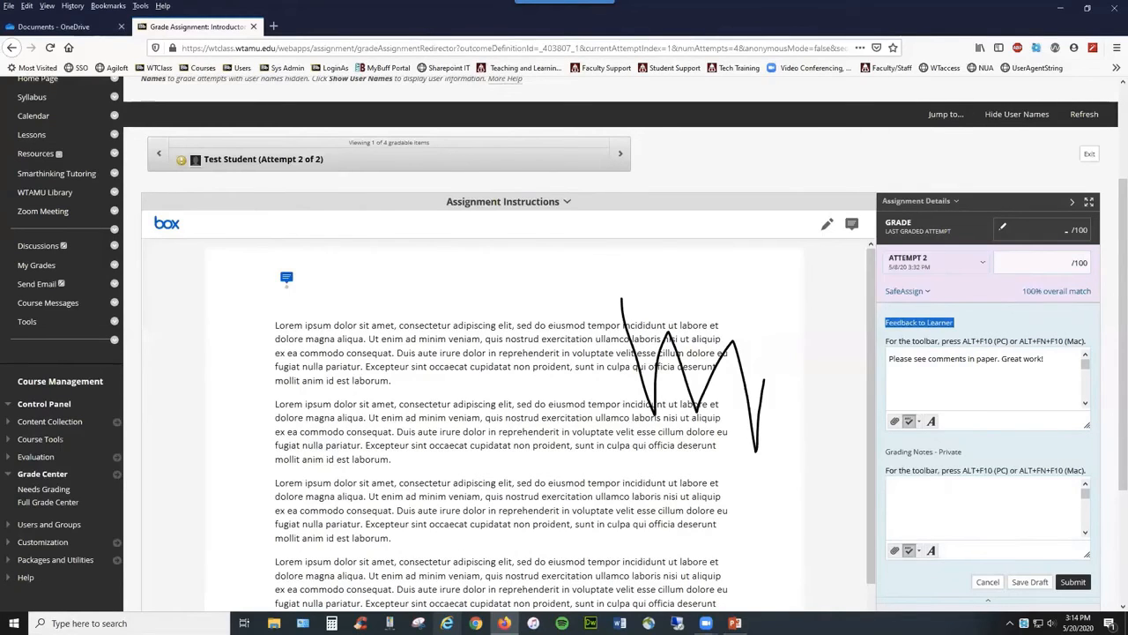
scroll(451, 472, "down", 1)
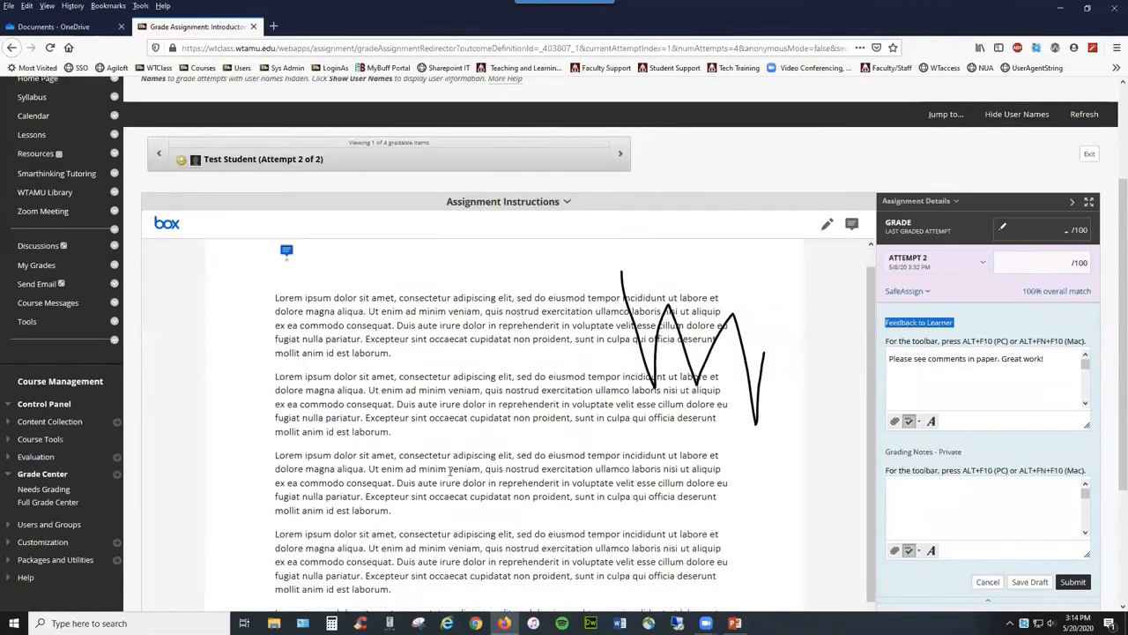
scroll(451, 472, "down", 3)
scroll(480, 468, "down", 2)
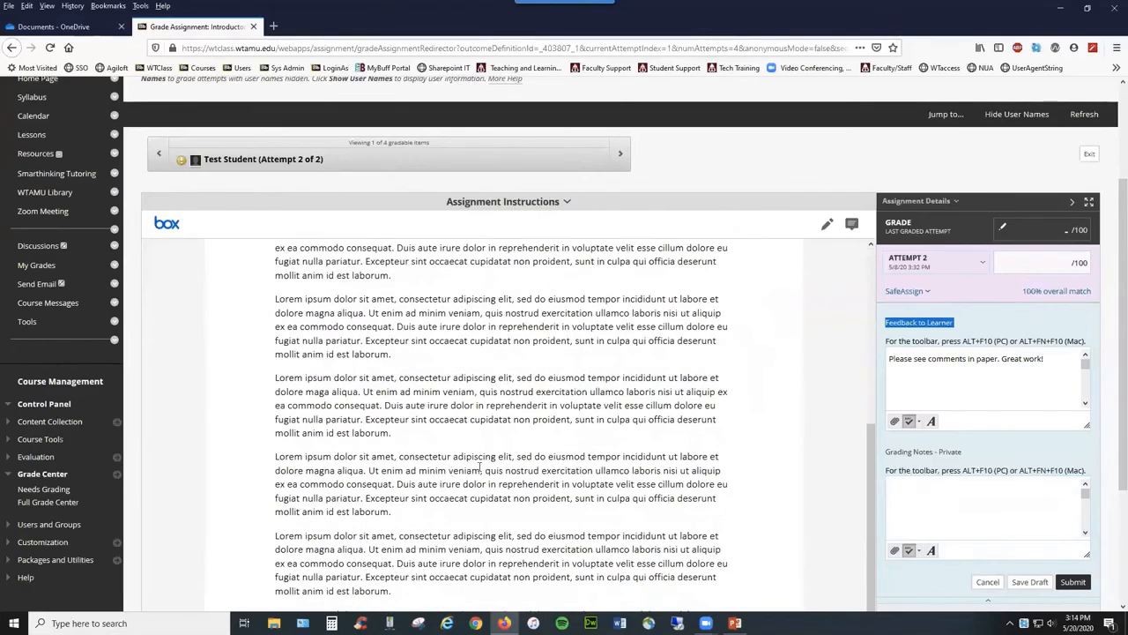
left_click(929, 501)
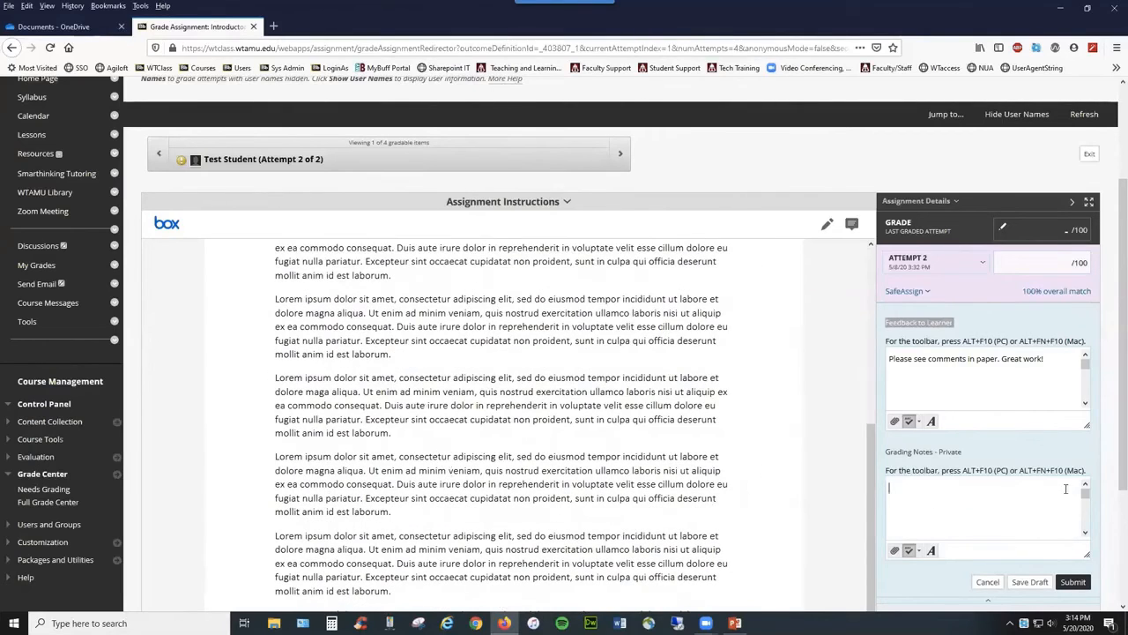
scroll(1112, 410, "down", 2)
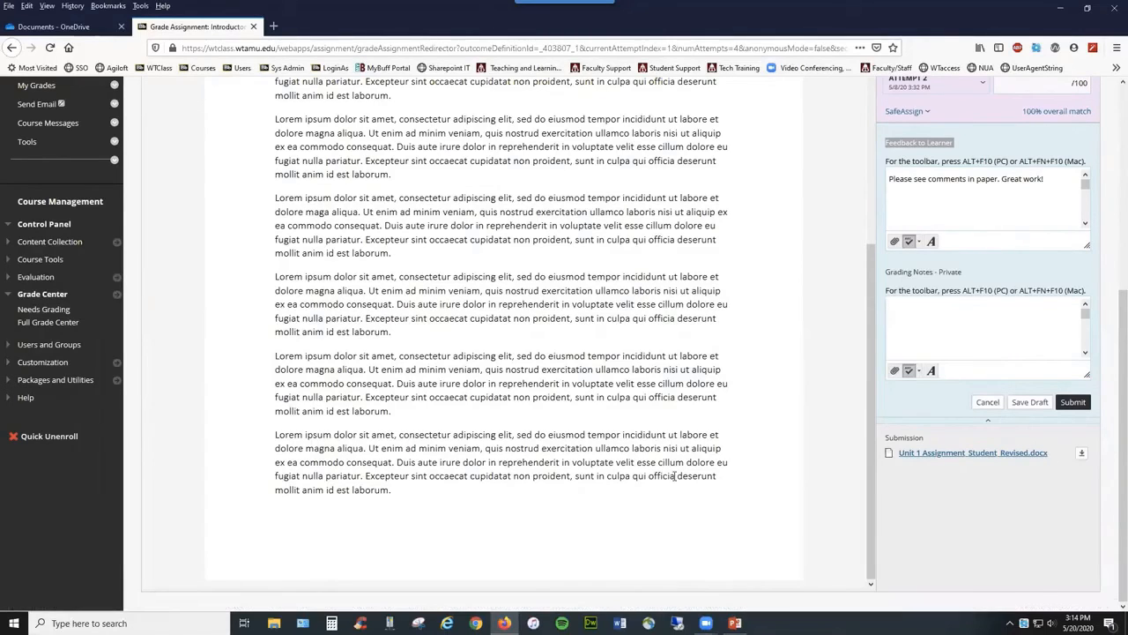
scroll(674, 481, "down", 1)
scroll(675, 481, "up", 4)
scroll(901, 311, "up", 4)
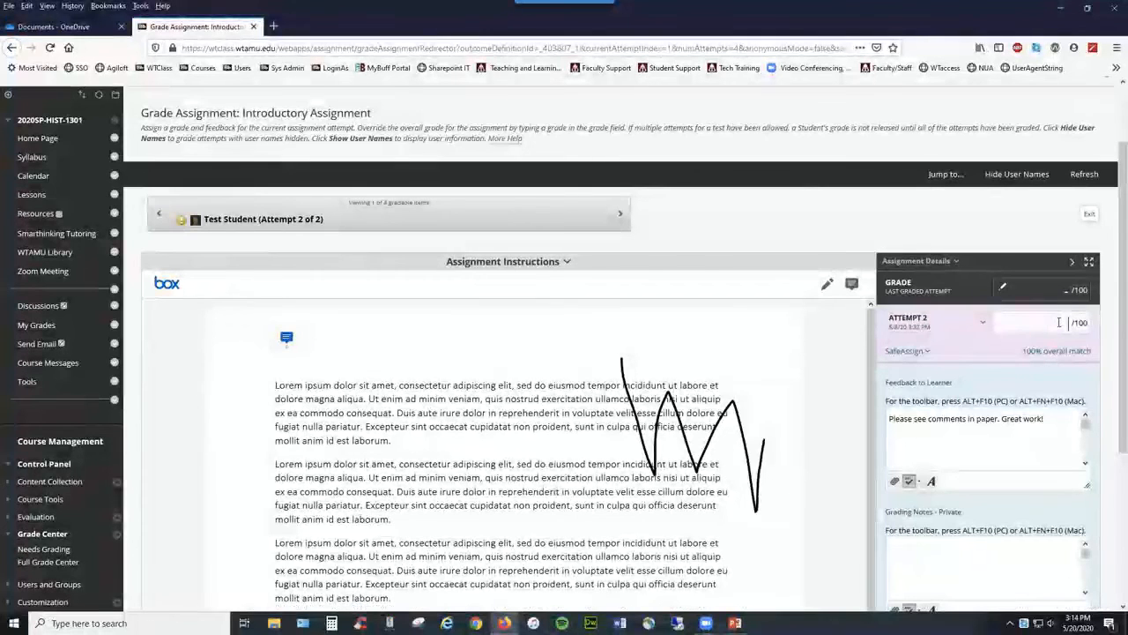
Grade Test Student's Attempt 2 of the Introductory Assignment as 100 and submit it with the feedback.
left_click(1070, 323)
left_click(1049, 323)
left_click(1049, 323)
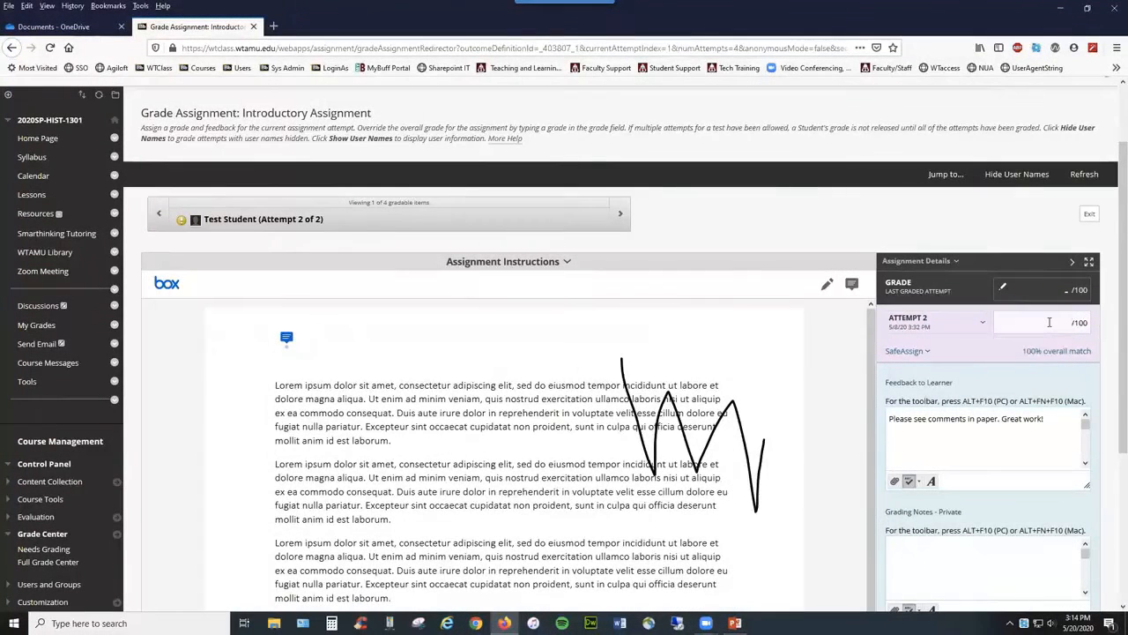
left_click(1049, 322)
left_click(1051, 320)
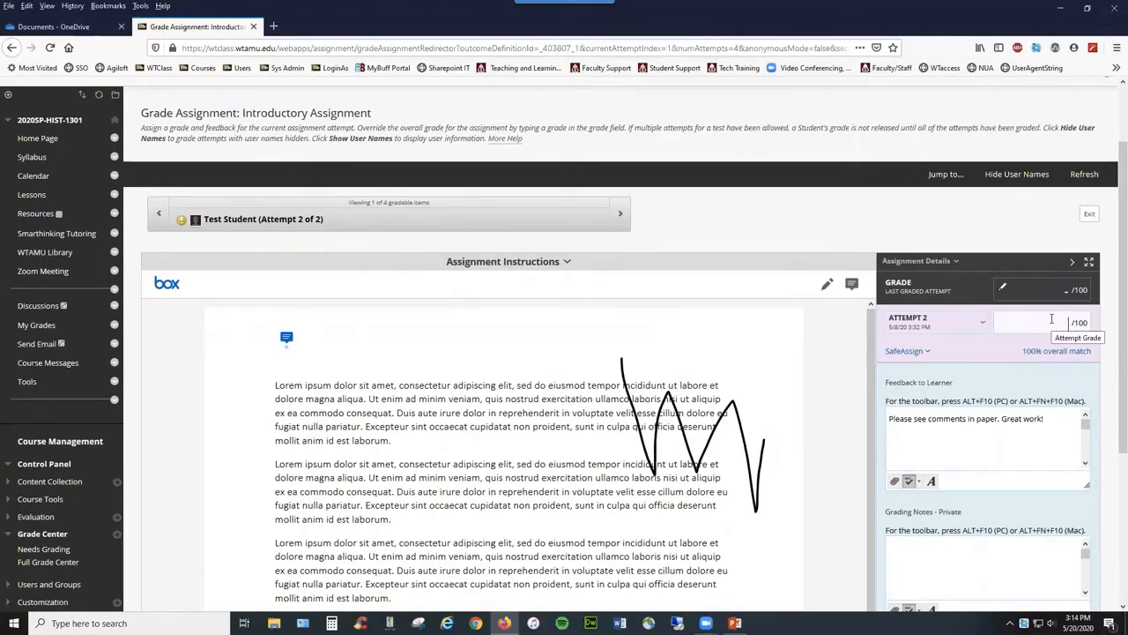
type("100")
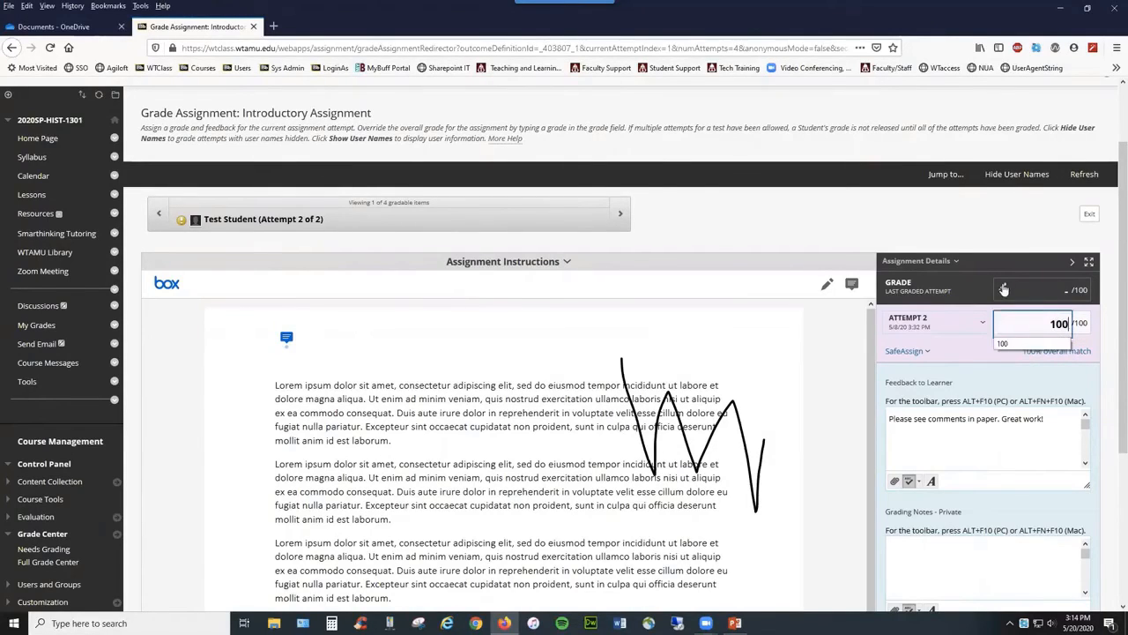
left_click(1052, 291)
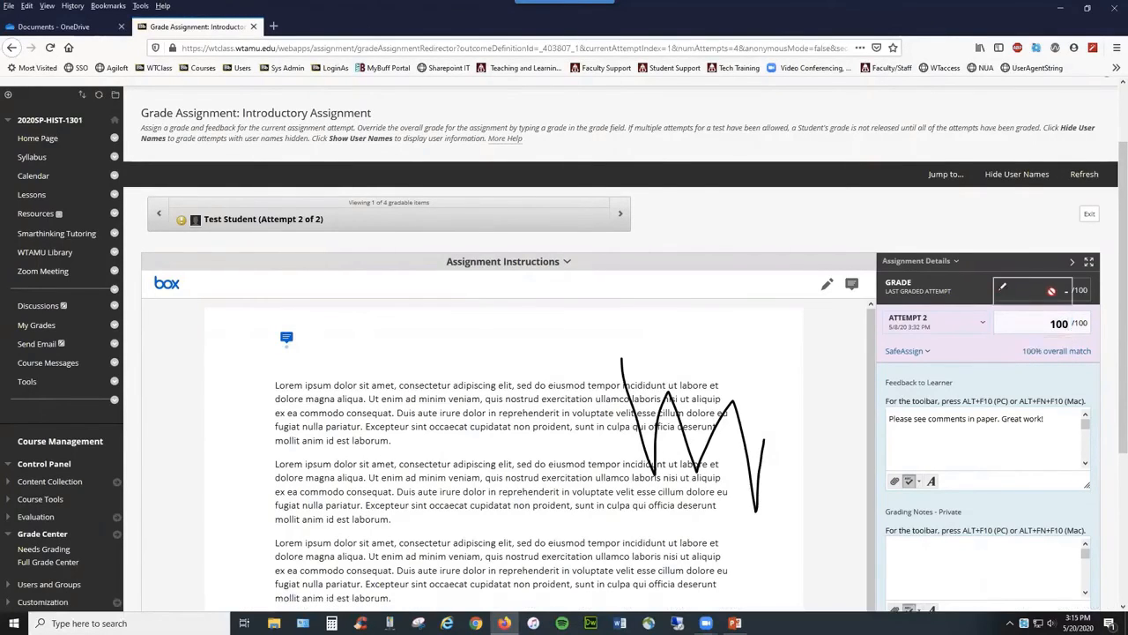
left_click(1049, 308)
scroll(1049, 307, "down", 3)
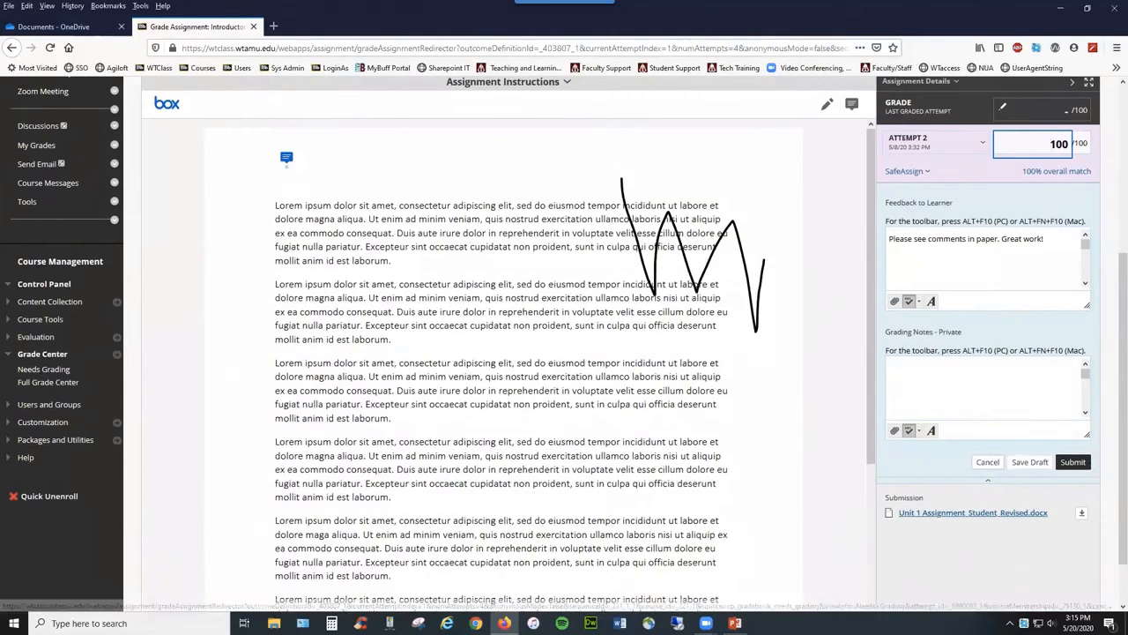
left_click(1070, 464)
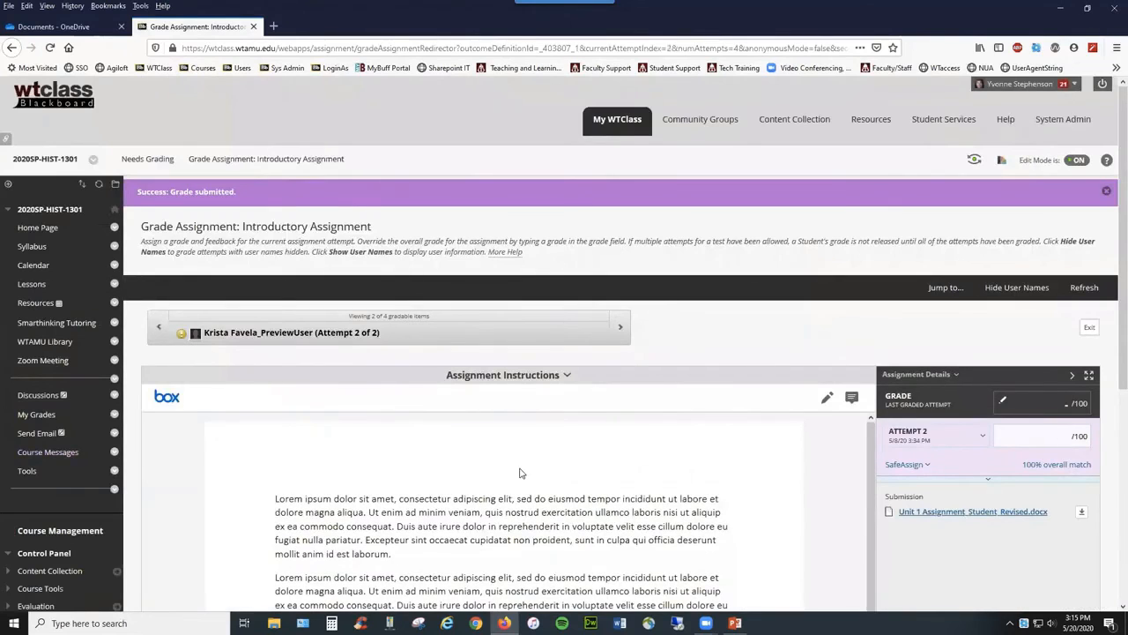
Give Attempt 2 of the second gradable item a grade of 100 and submit it.
scroll(524, 474, "down", 1)
scroll(524, 474, "up", 1)
left_click_drag(1114, 240, 1105, 329)
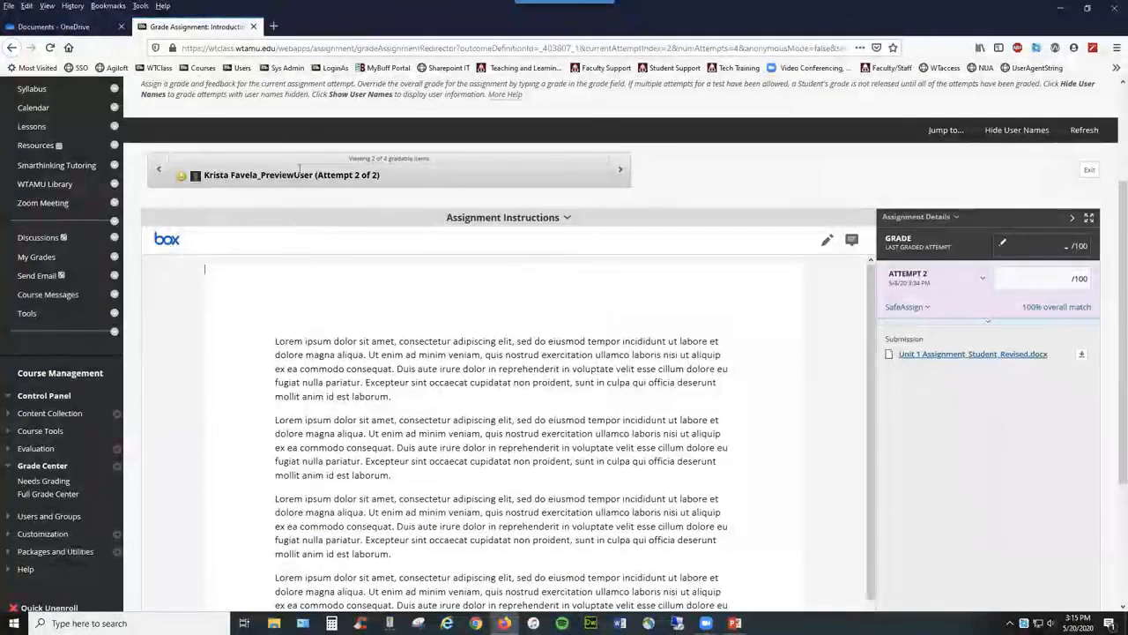
left_click(1070, 277)
type("100")
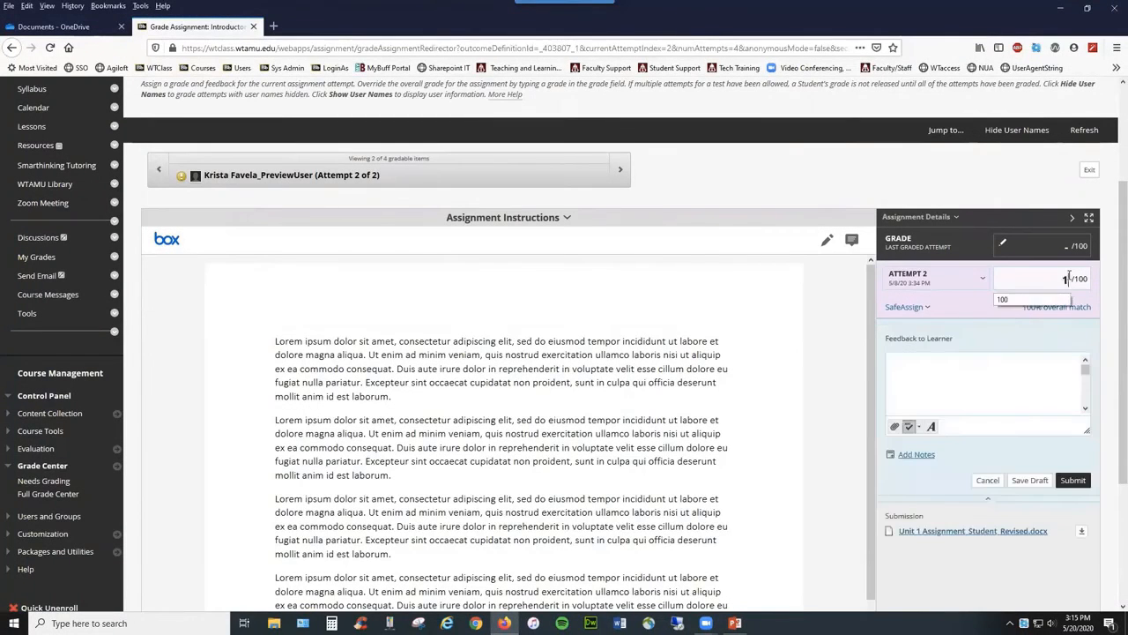
key("Return")
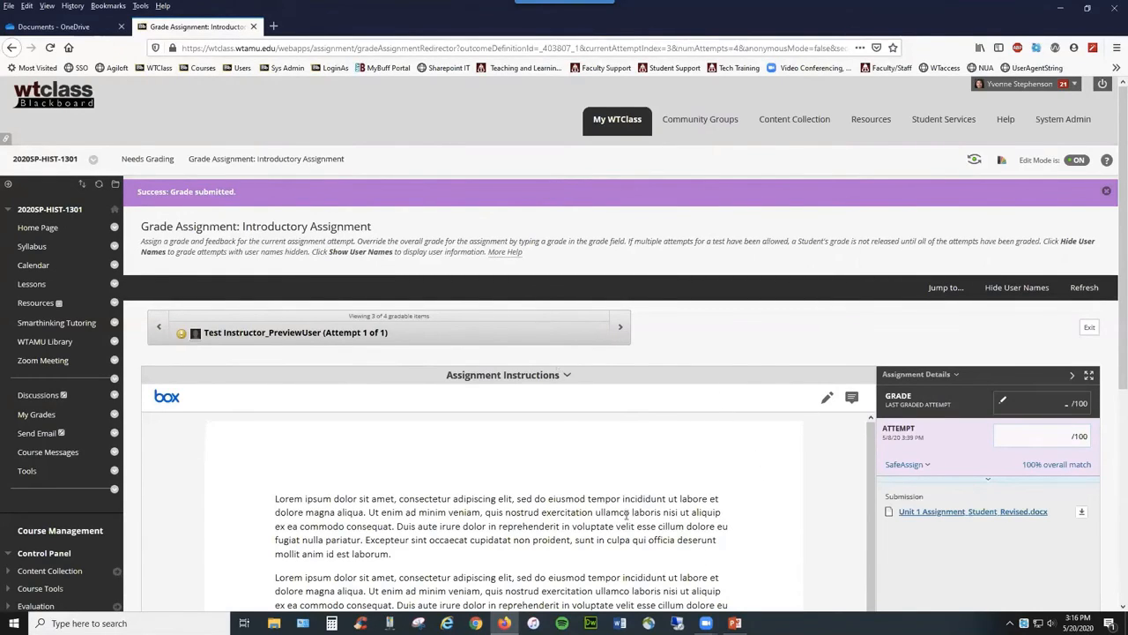
Give the single attempt of the third gradable item a grade of 100 and submit it.
left_click(1059, 436)
type("100")
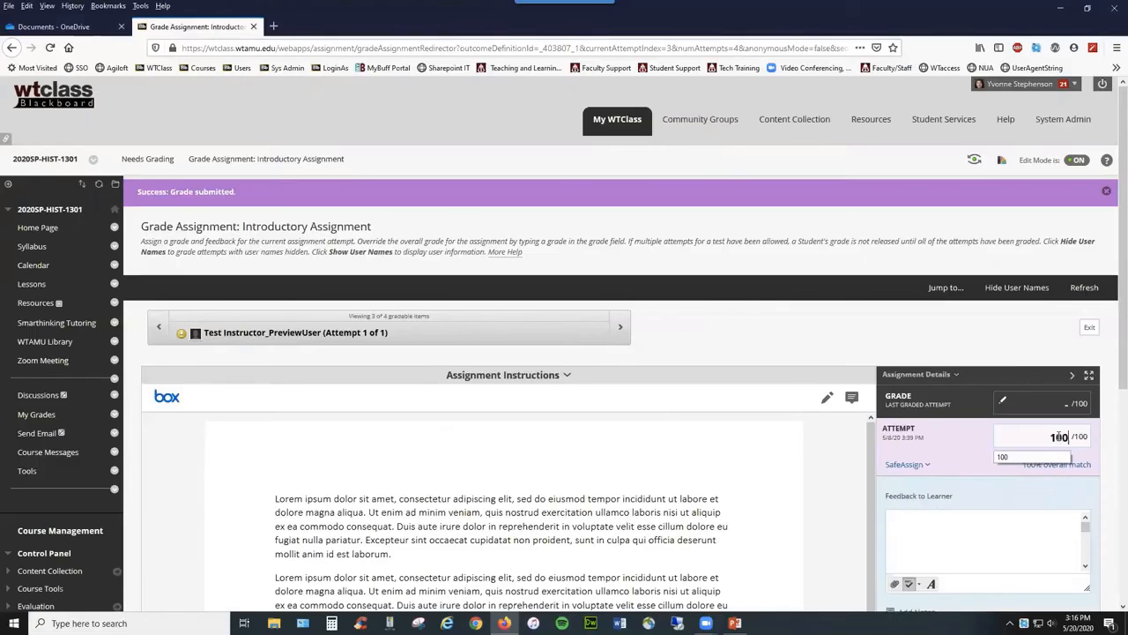
scroll(1080, 494, "down", 2)
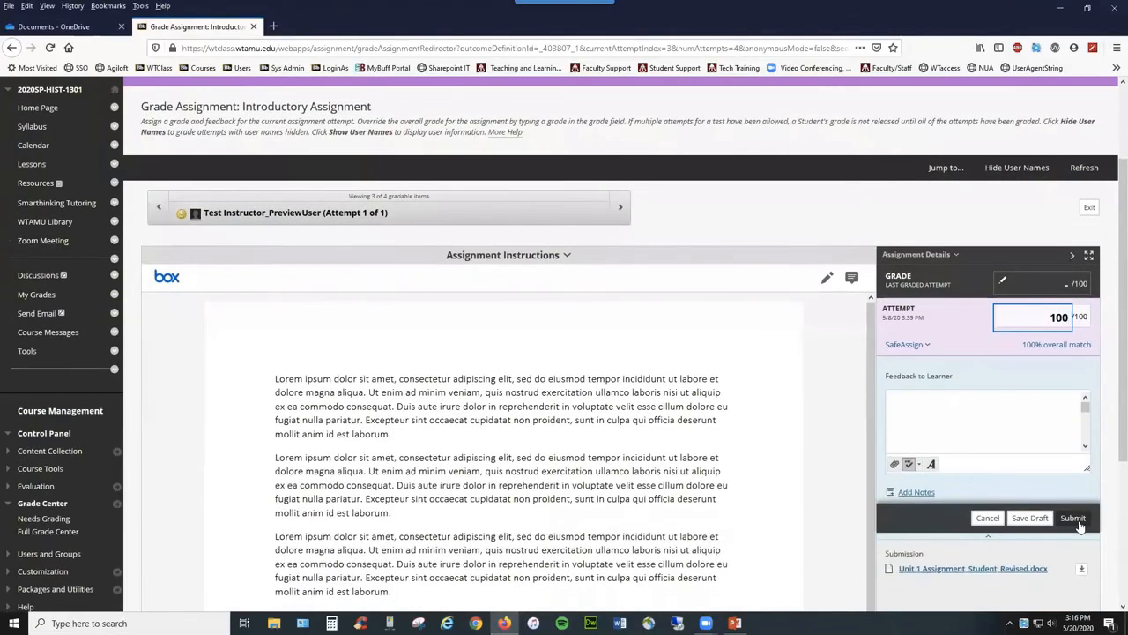
left_click(1082, 527)
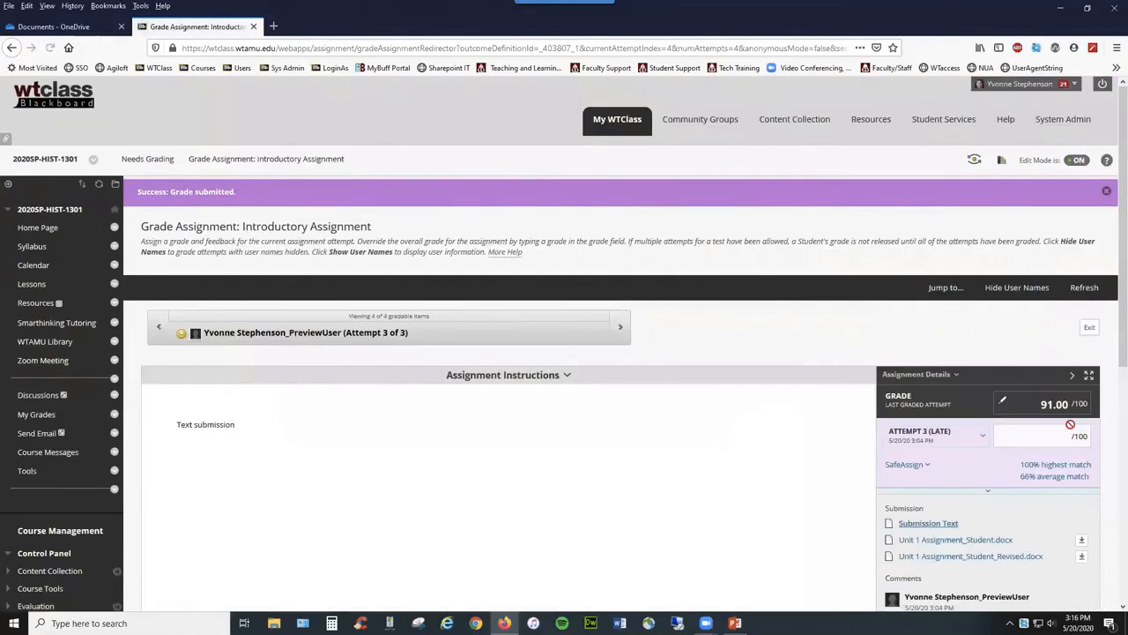
Grade the late Attempt 3 of the fourth gradable item as 100 and submit it.
left_click(1070, 437)
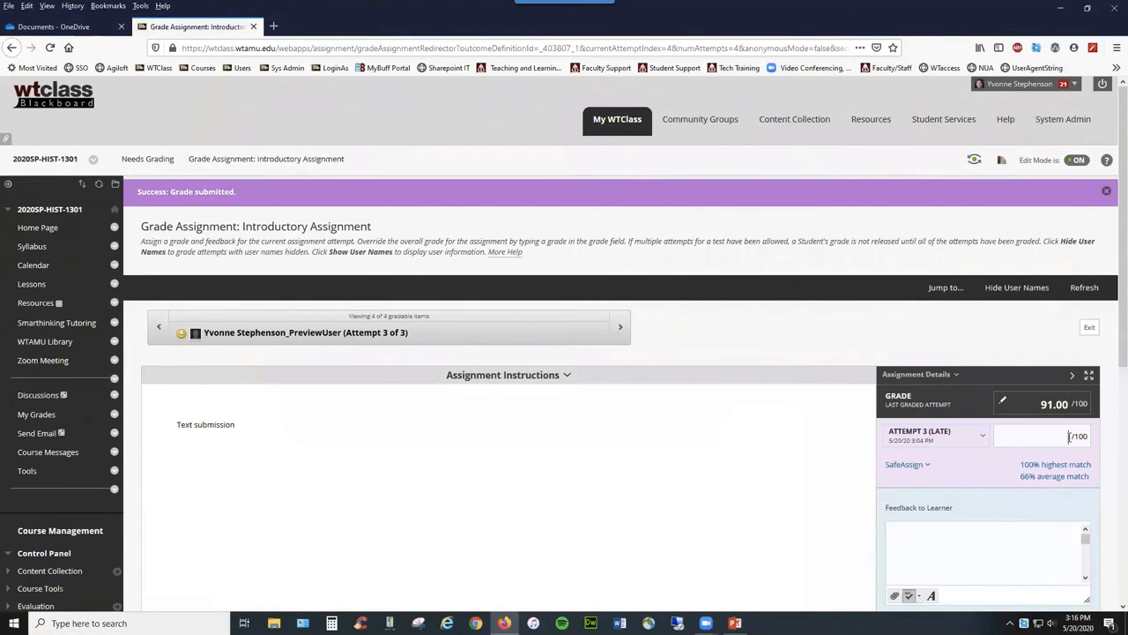
type("100")
key("Return")
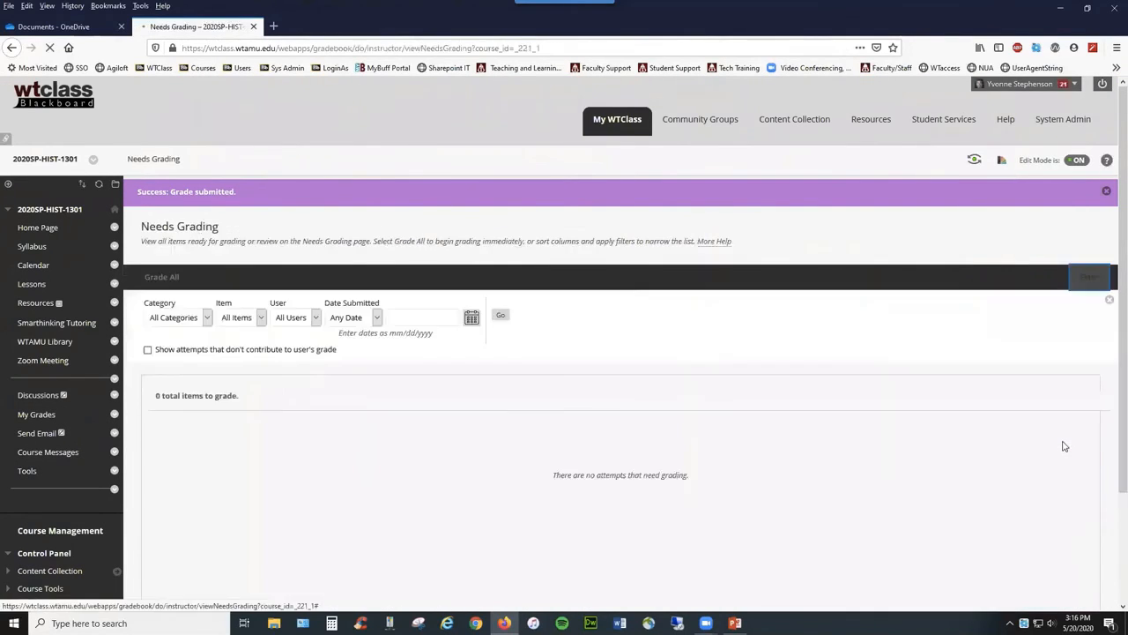
Reload the Needs Grading page and check whether any attempts are left to grade.
scroll(778, 453, "down", 3)
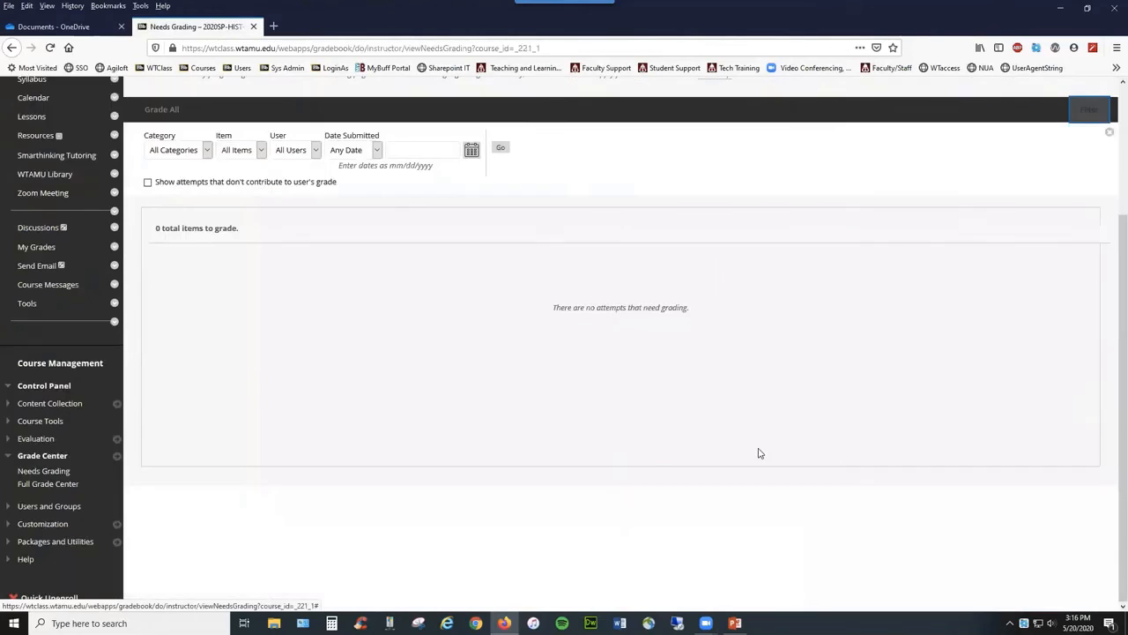
left_click(29, 471)
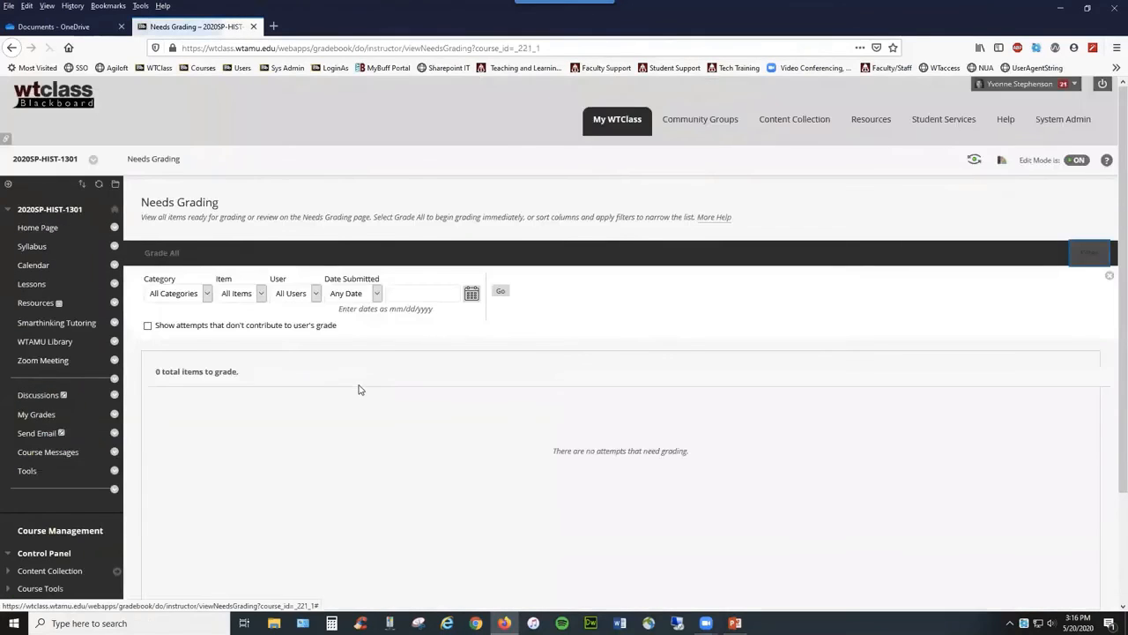
scroll(359, 390, "down", 3)
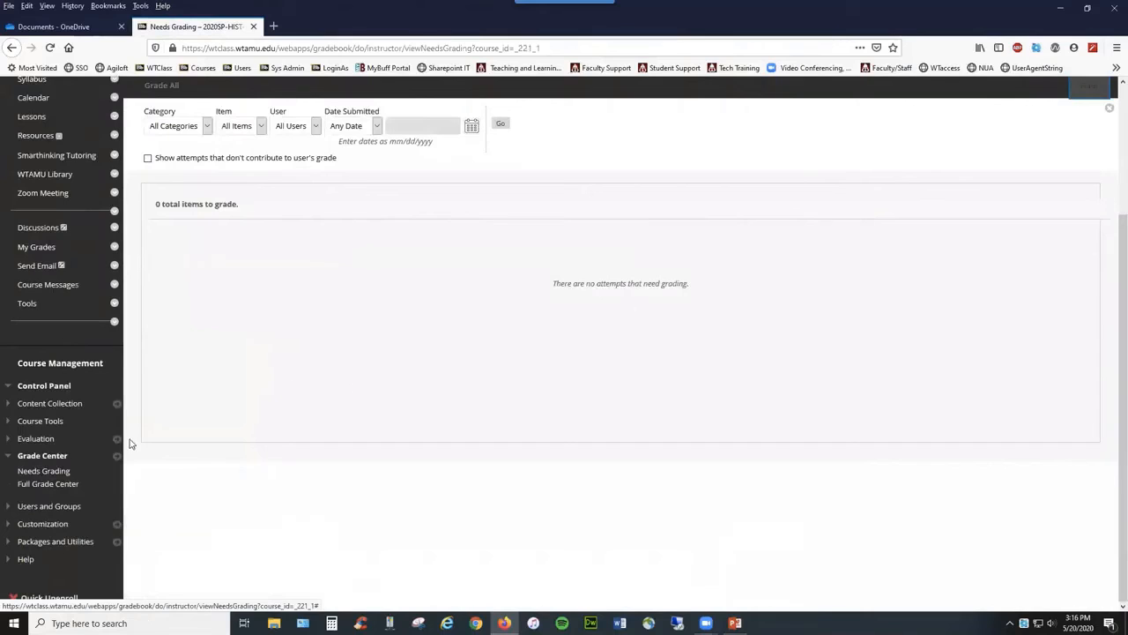
Open the Full Grade Center and view the Introductory Assignment submissions through that column's Grade Attempts option.
left_click(54, 485)
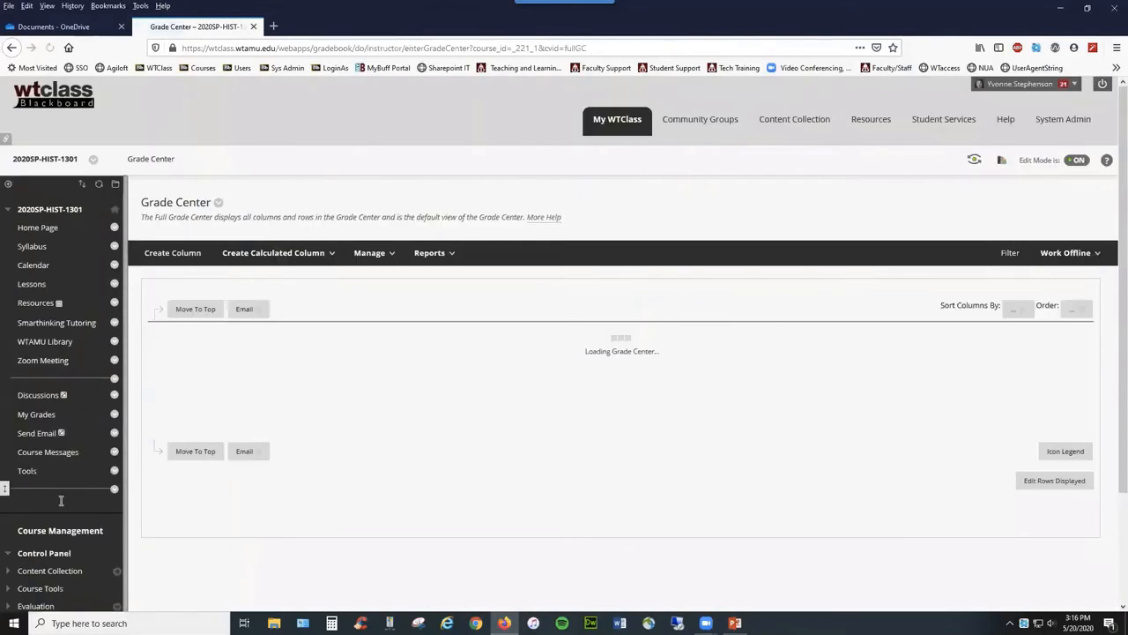
scroll(51, 488, "down", 3)
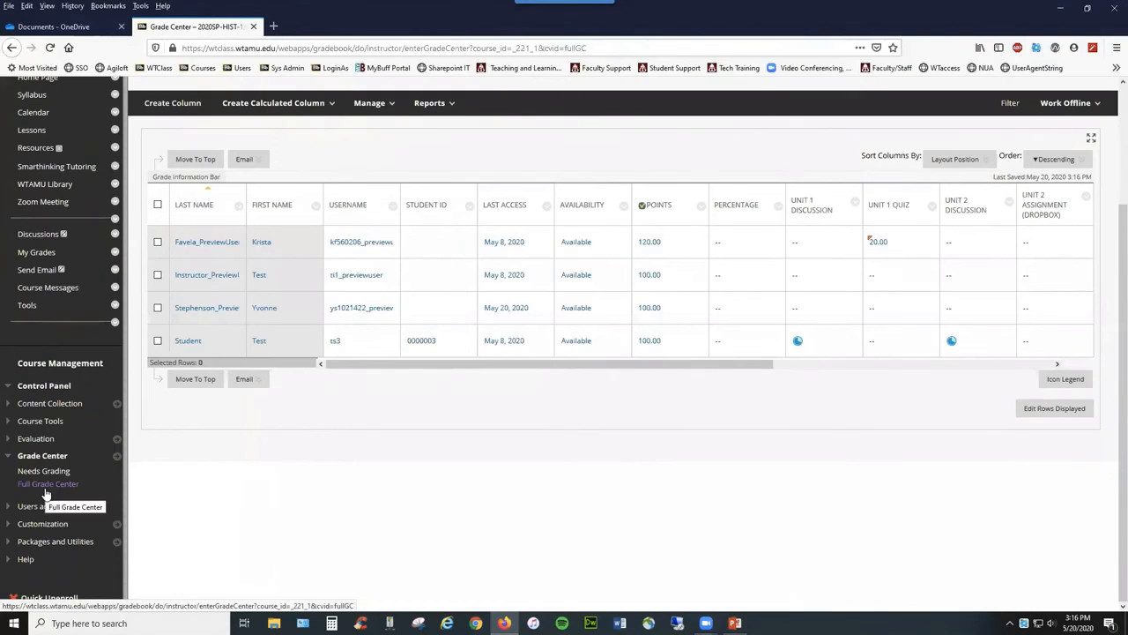
left_click_drag(600, 365, 1002, 368)
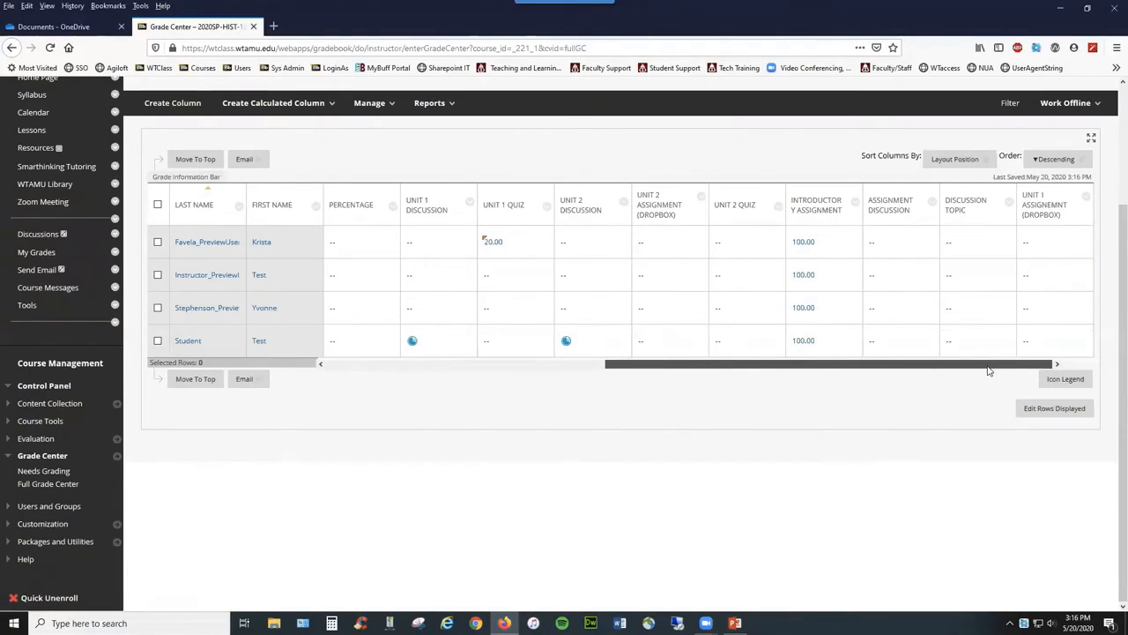
mouse_move(824, 212)
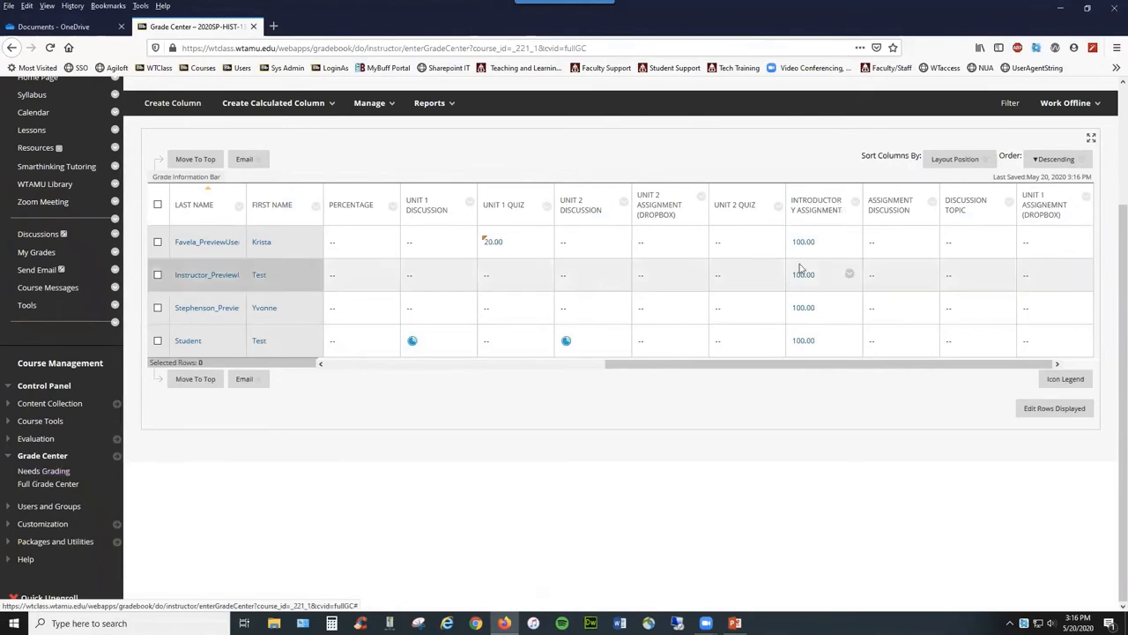
left_click(855, 205)
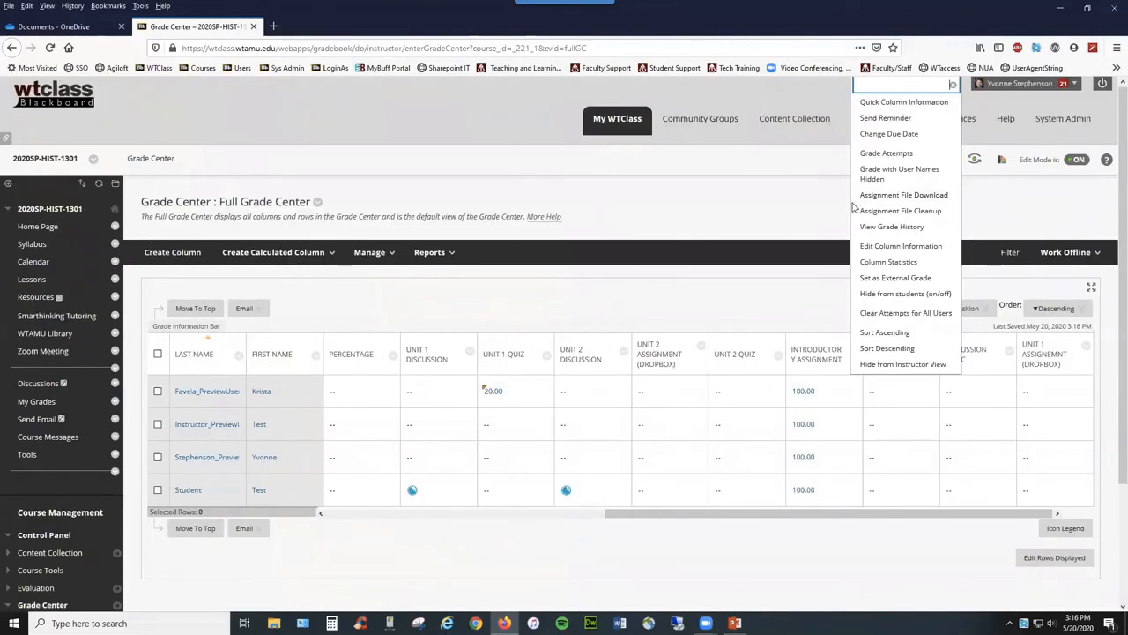
left_click(888, 153)
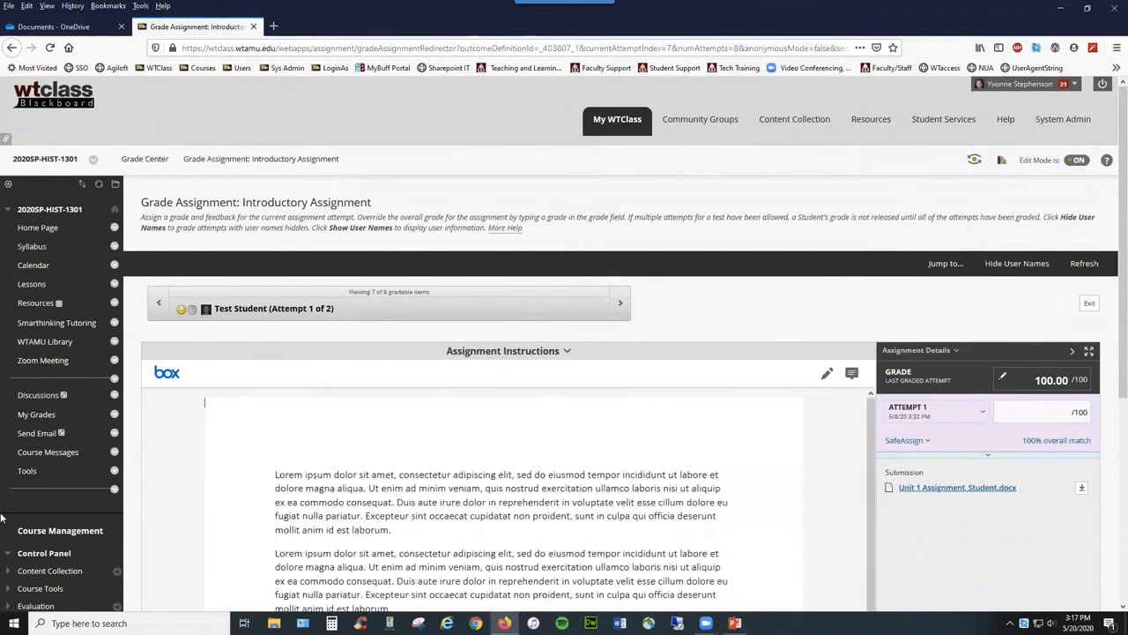
Return to the Full Grade Center and review the third student's grade details and attempts for the Introductory Assignment.
scroll(70, 396, "down", 3)
left_click(47, 471)
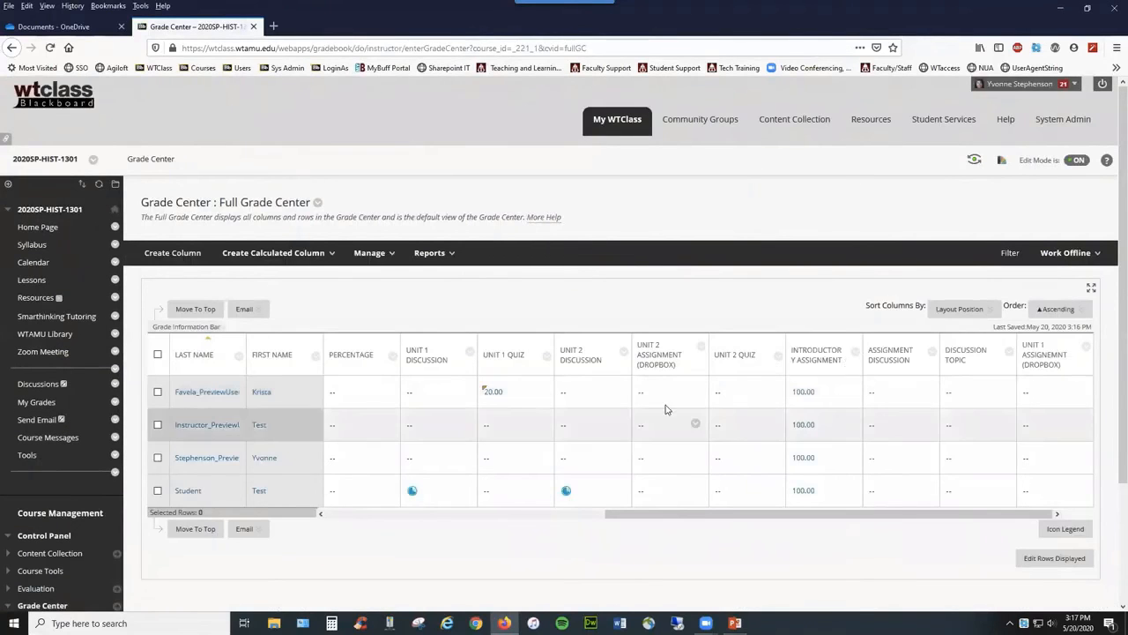
scroll(815, 323, "down", 3)
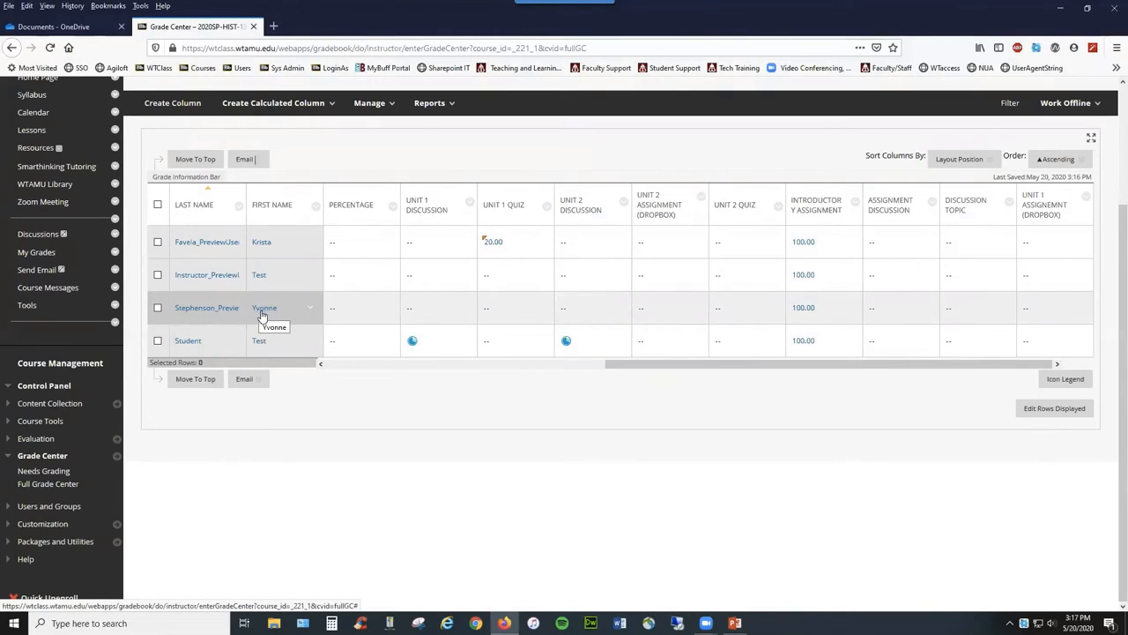
left_click(850, 308)
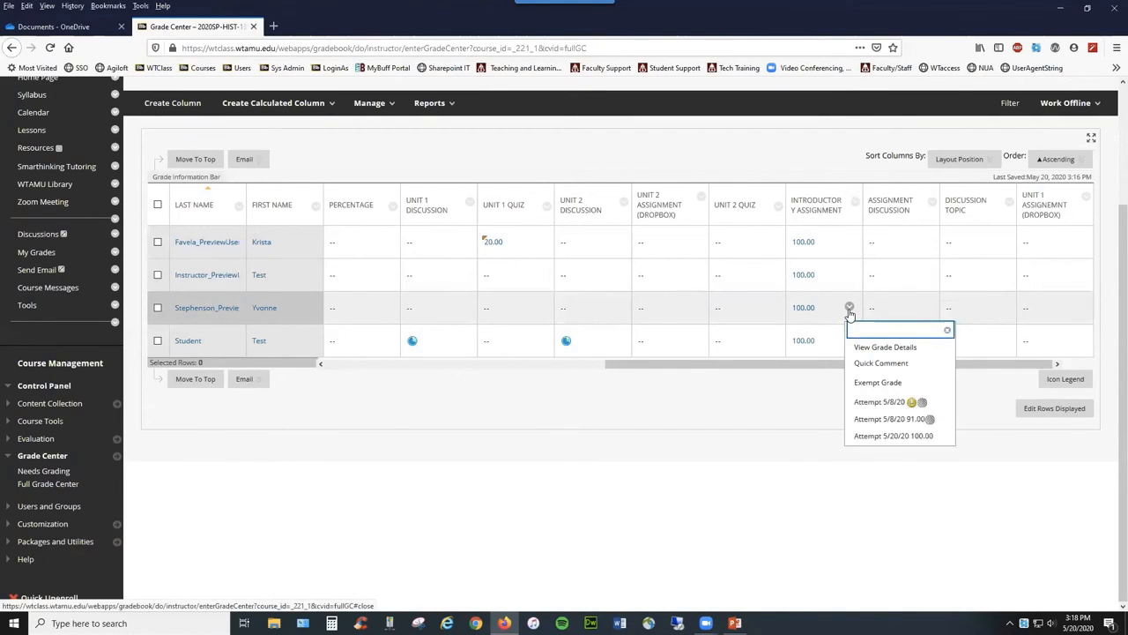
left_click(917, 349)
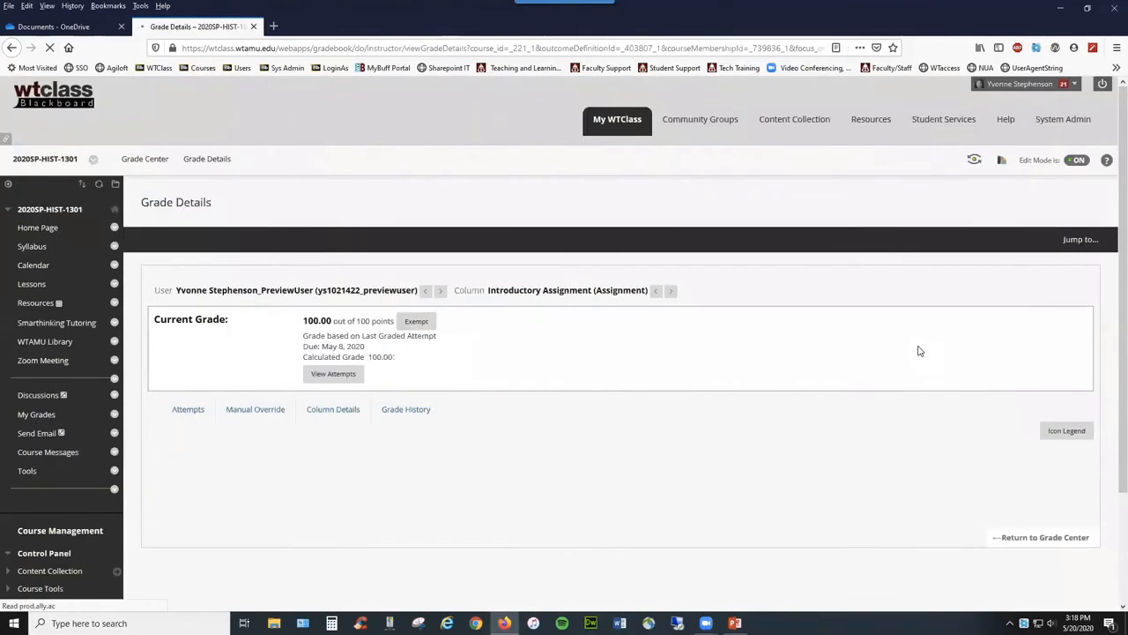
scroll(652, 405, "down", 2)
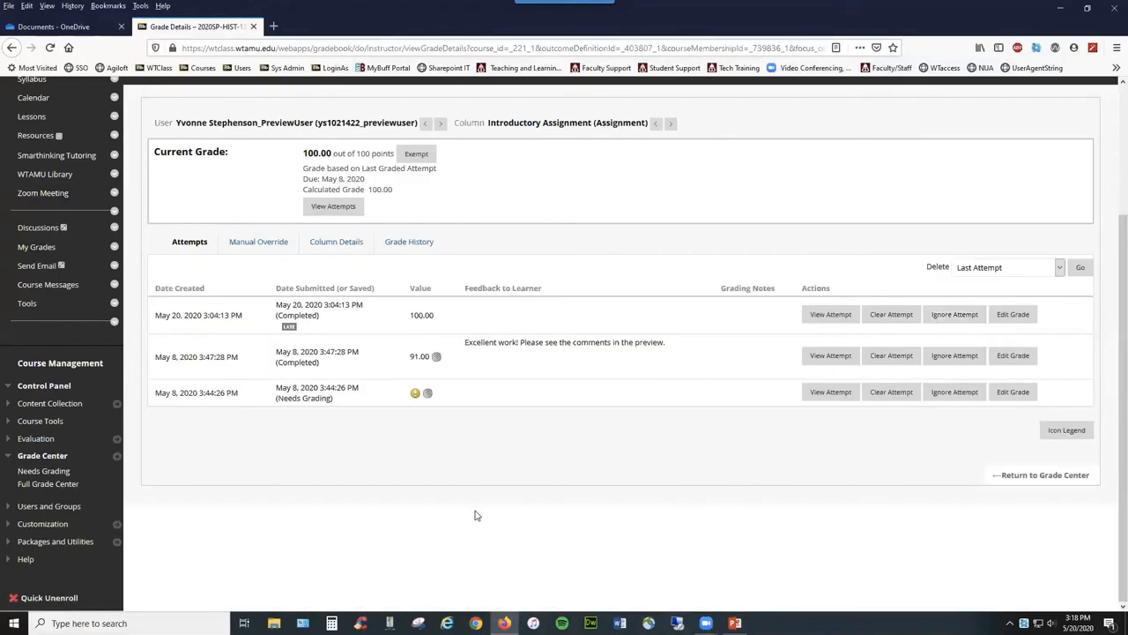
scroll(396, 317, "up", 2)
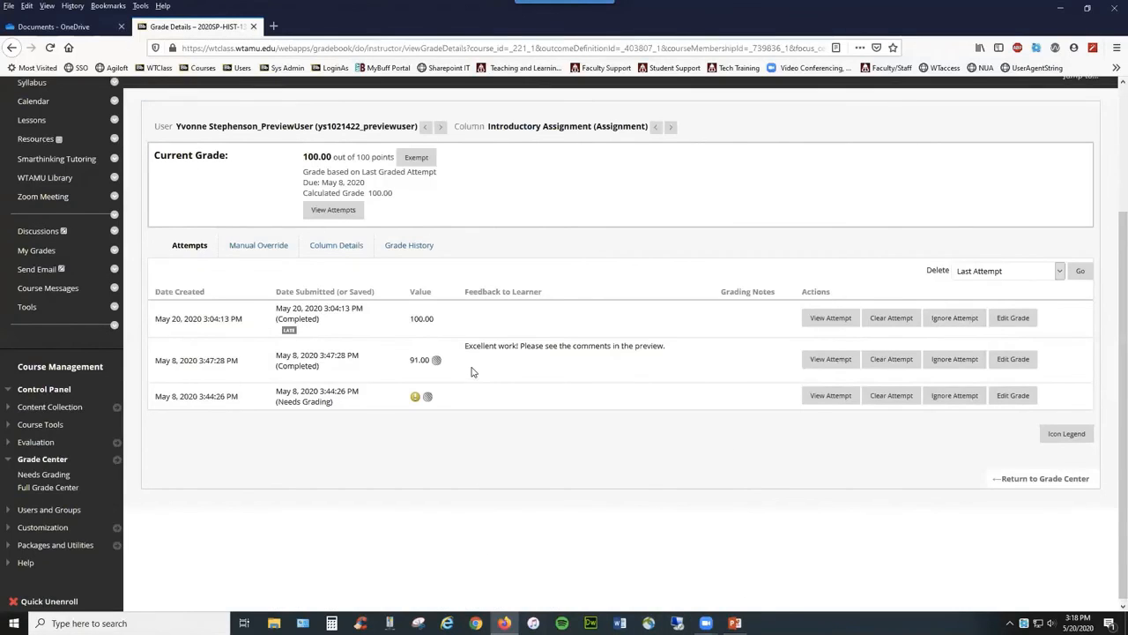
Return to the Grade Center and package the last attempt files of all users in the Introductory Assignment with Assignment File Download.
left_click(145, 160)
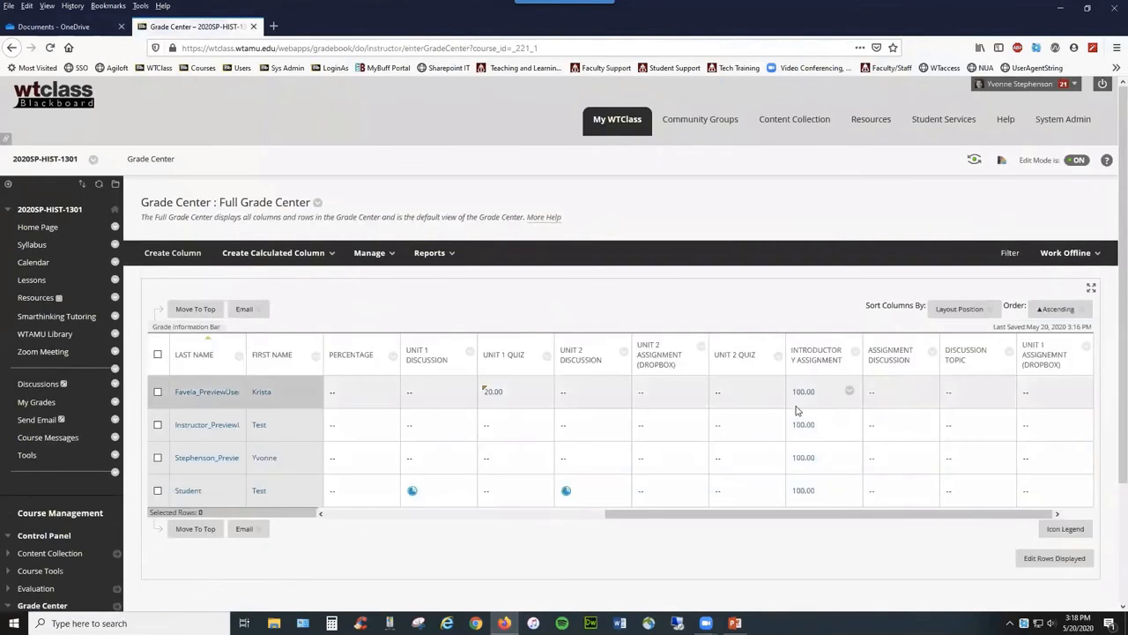
left_click(854, 353)
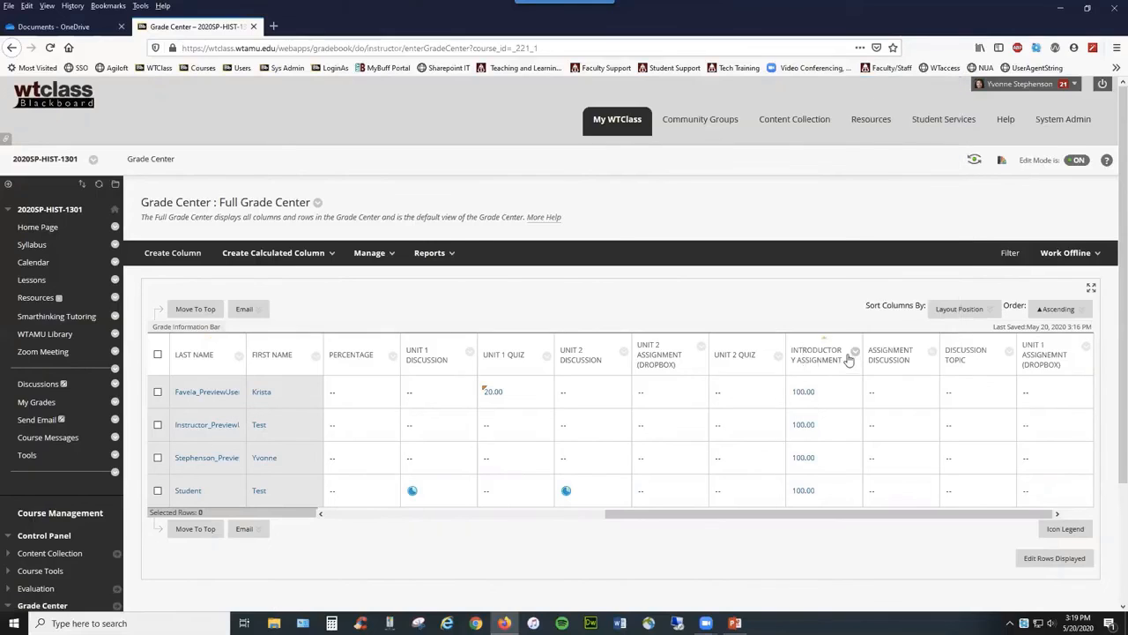
left_click(855, 354)
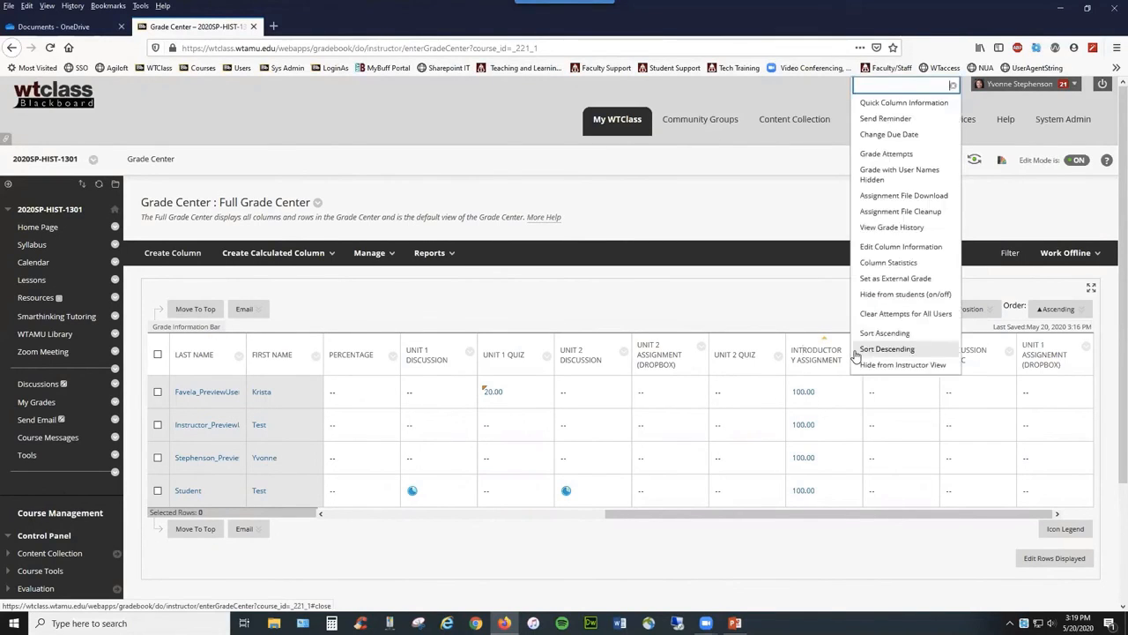
left_click(924, 197)
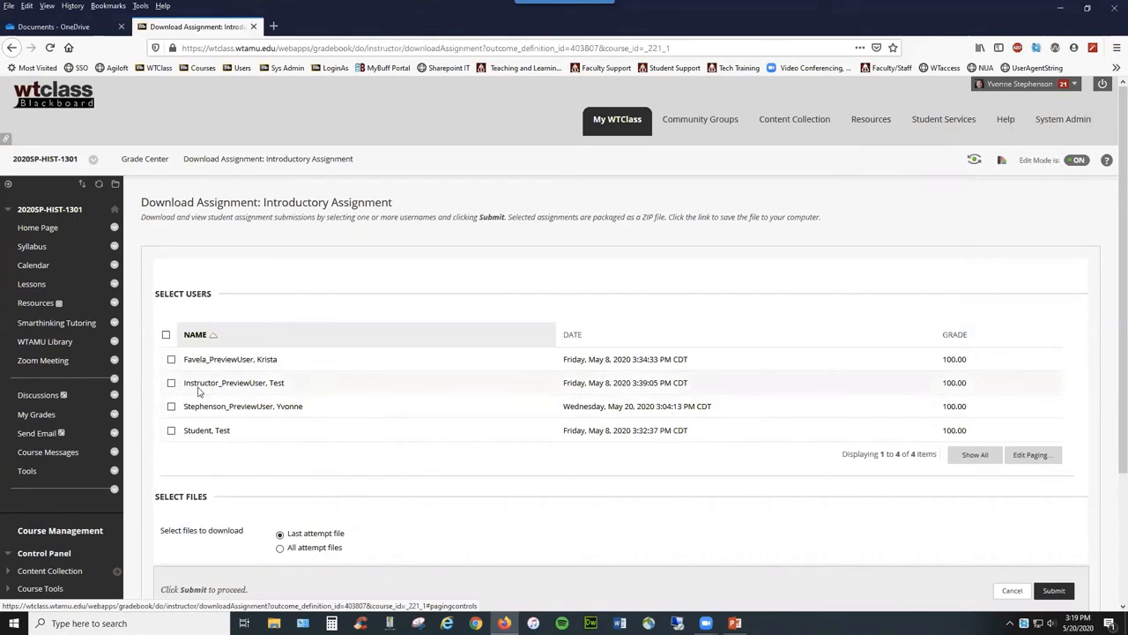
left_click(167, 336)
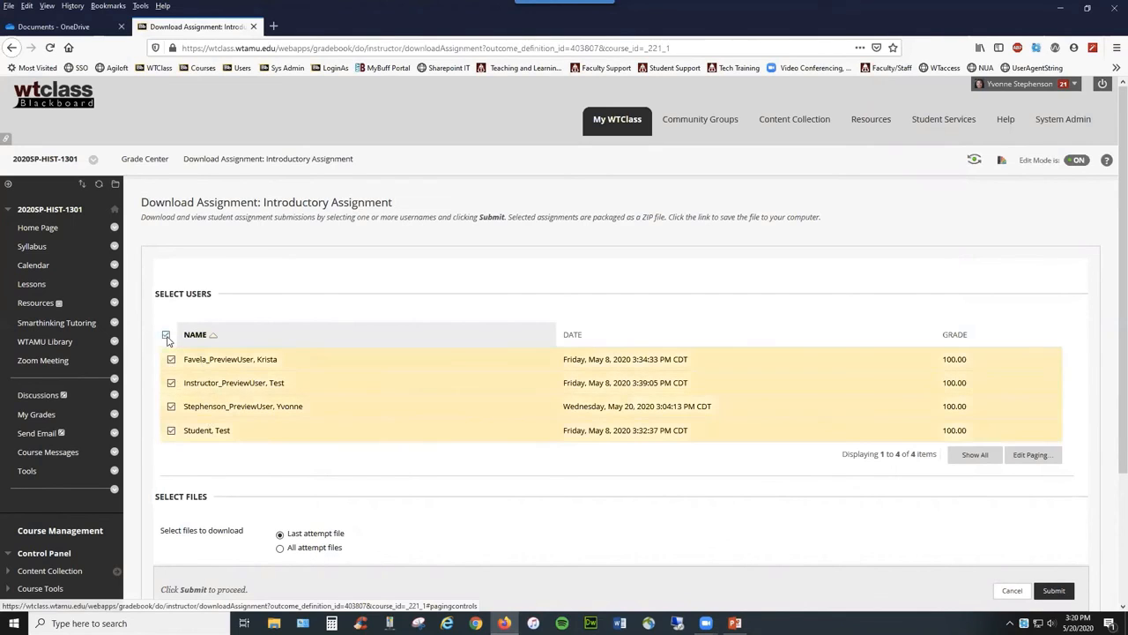
scroll(831, 457, "down", 1)
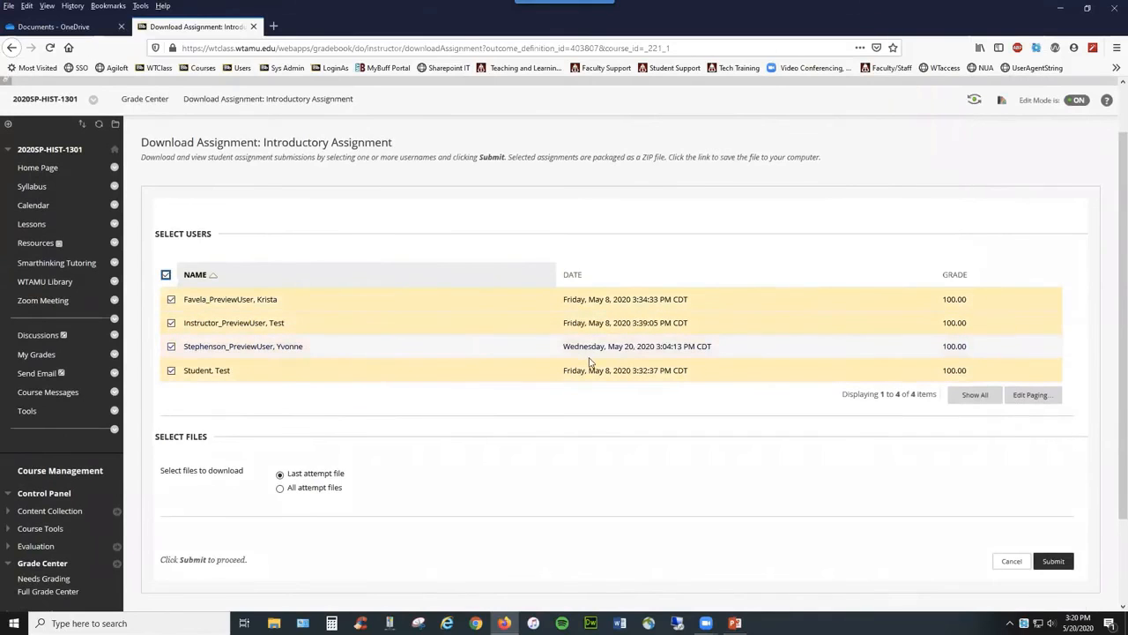
scroll(591, 363, "down", 2)
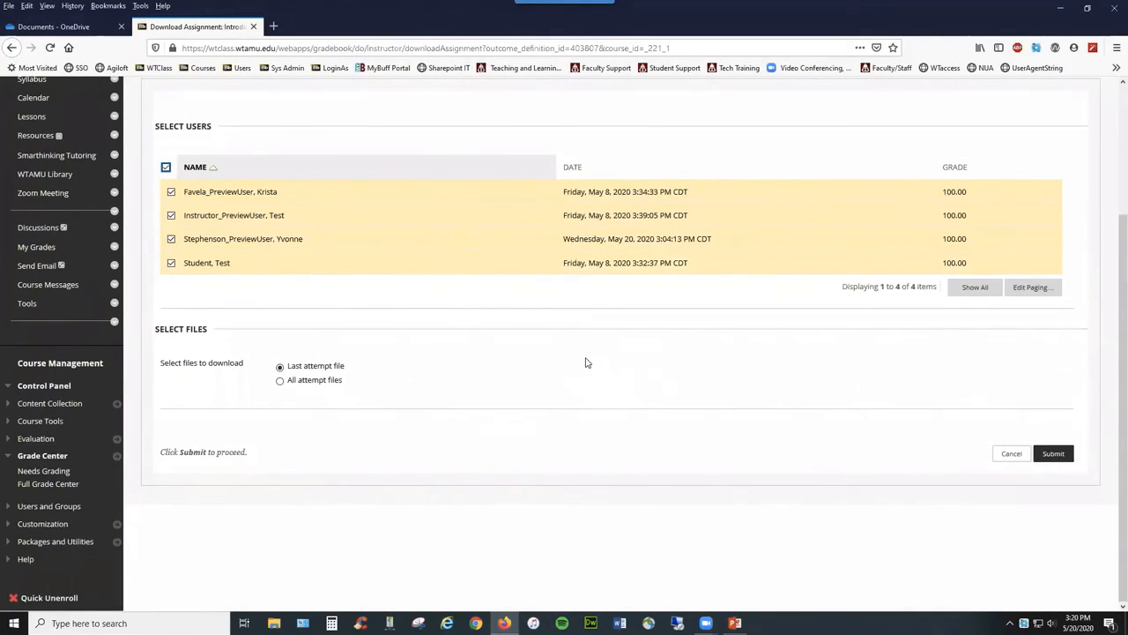
left_click(1055, 453)
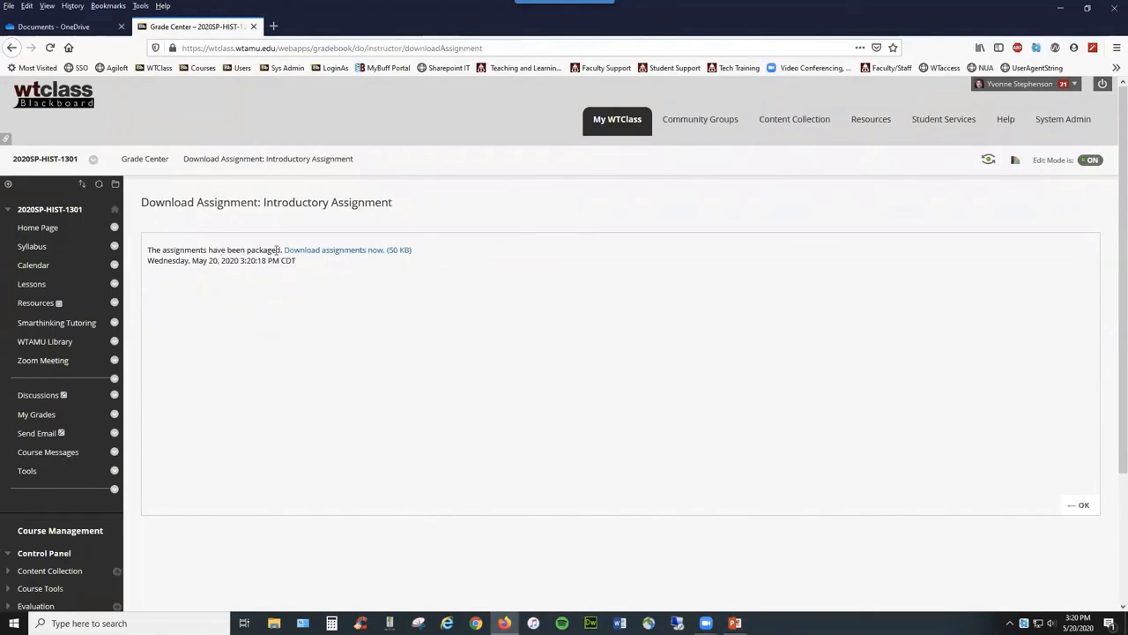
Save the packaged assignments ZIP file to the computer and open it in a maximized File Explorer window.
left_click(342, 253)
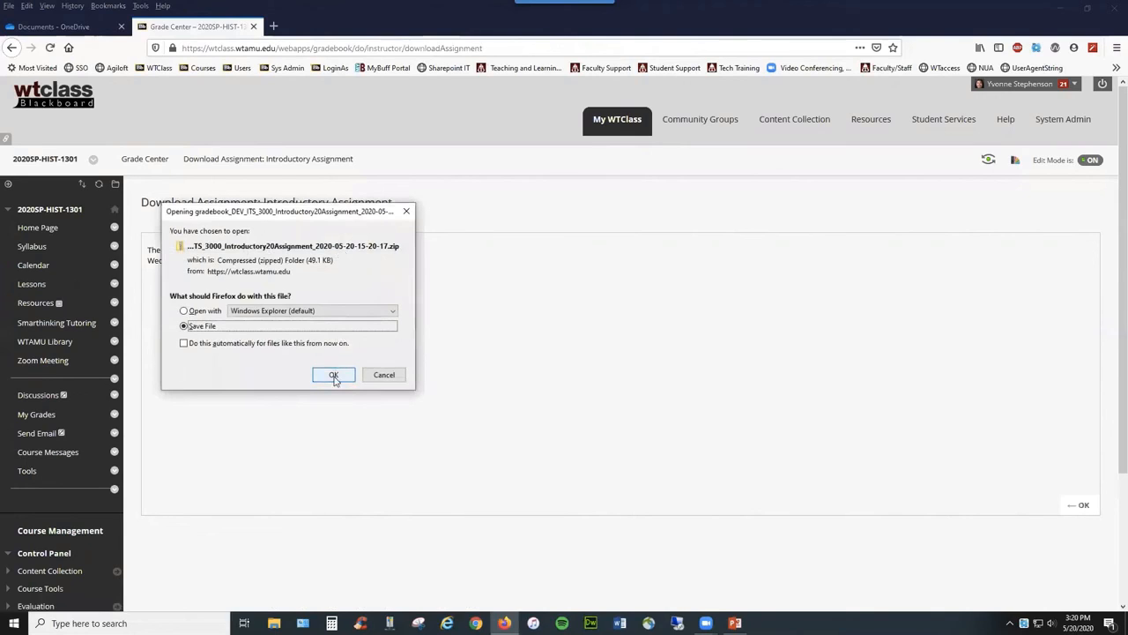
left_click(334, 376)
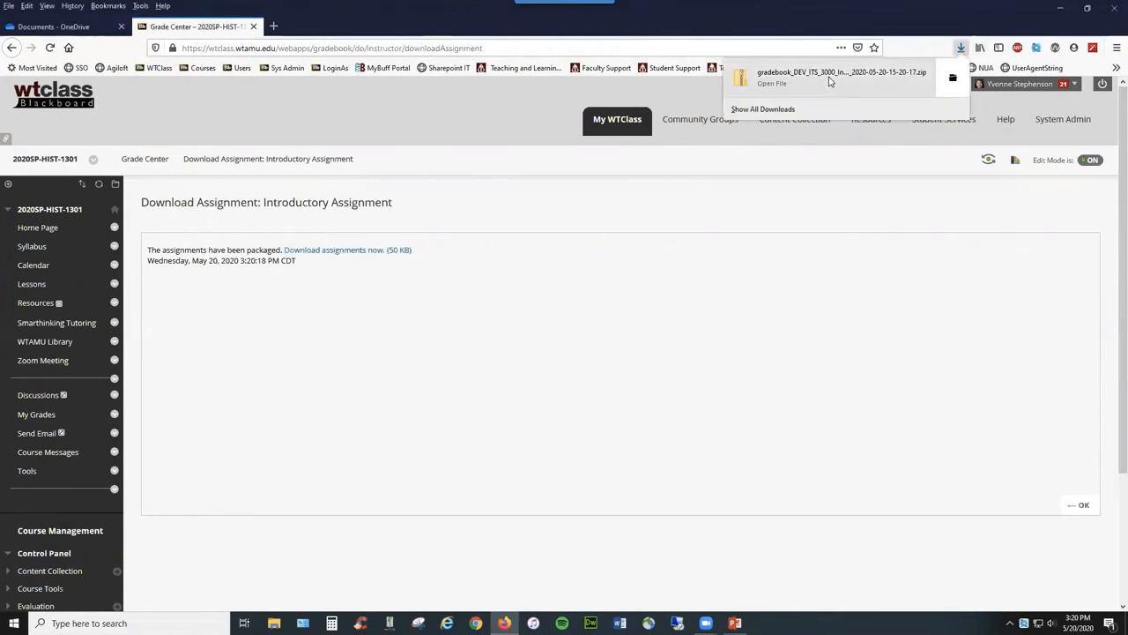
left_click(961, 48)
left_click(782, 79)
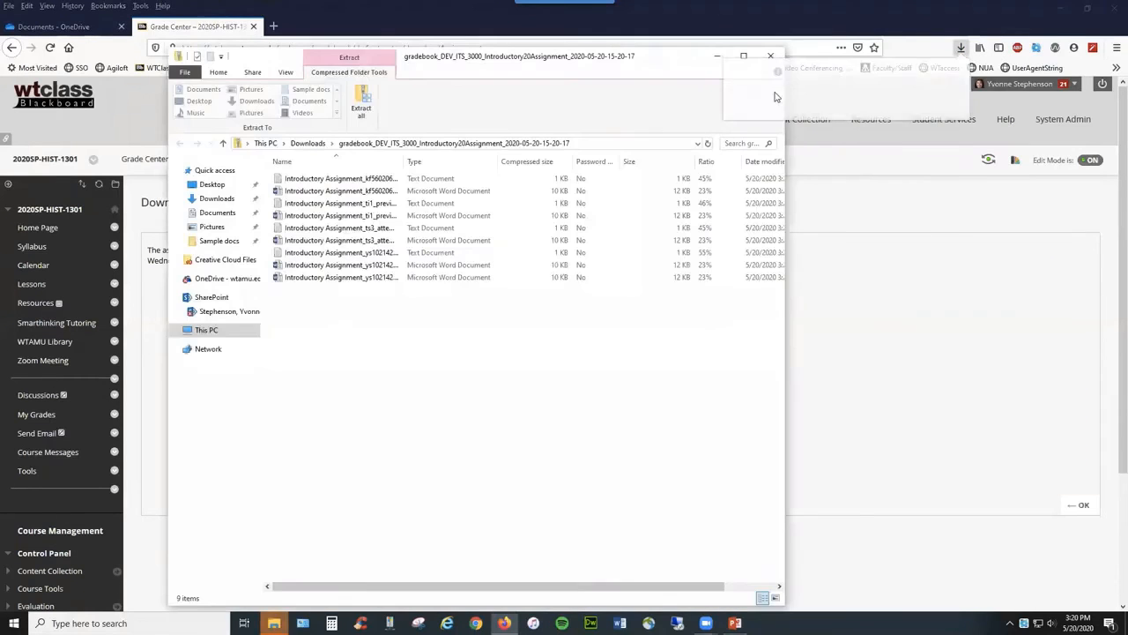
left_click(744, 57)
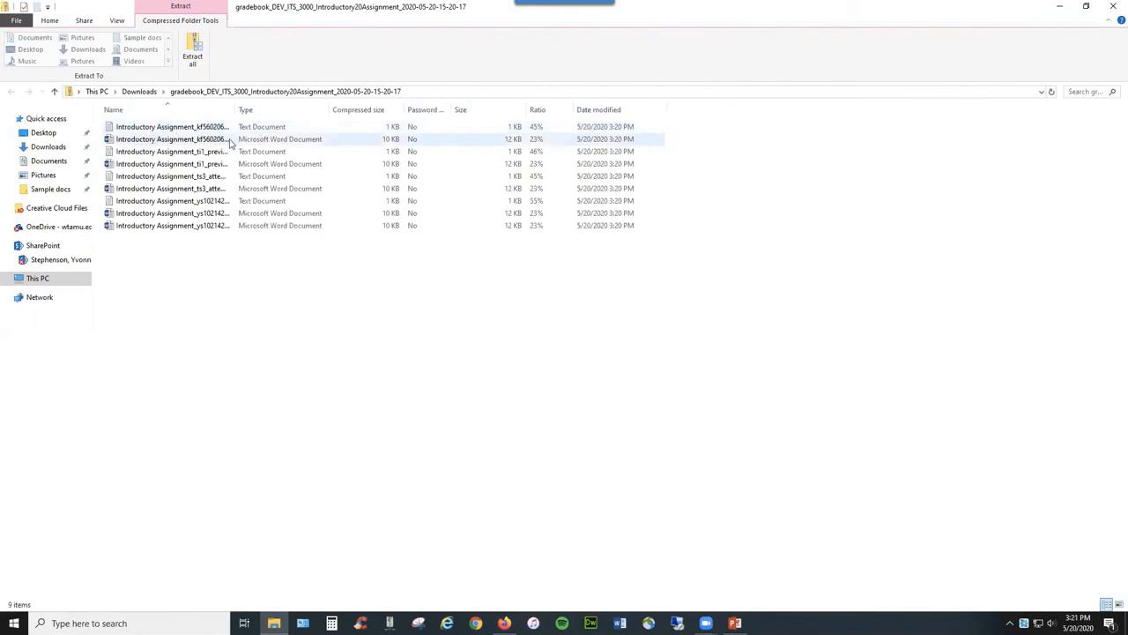
View the last Word submission in the downloaded archive, close it, and return to the browser.
left_click(274, 140)
left_click(283, 166)
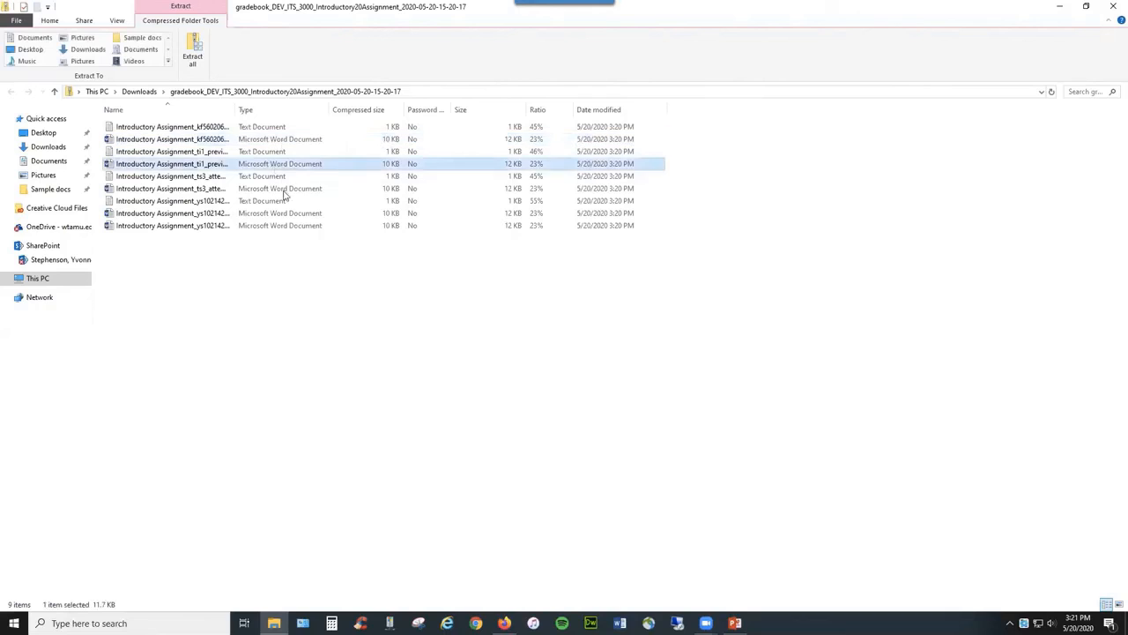
left_click(283, 188)
left_click(280, 202)
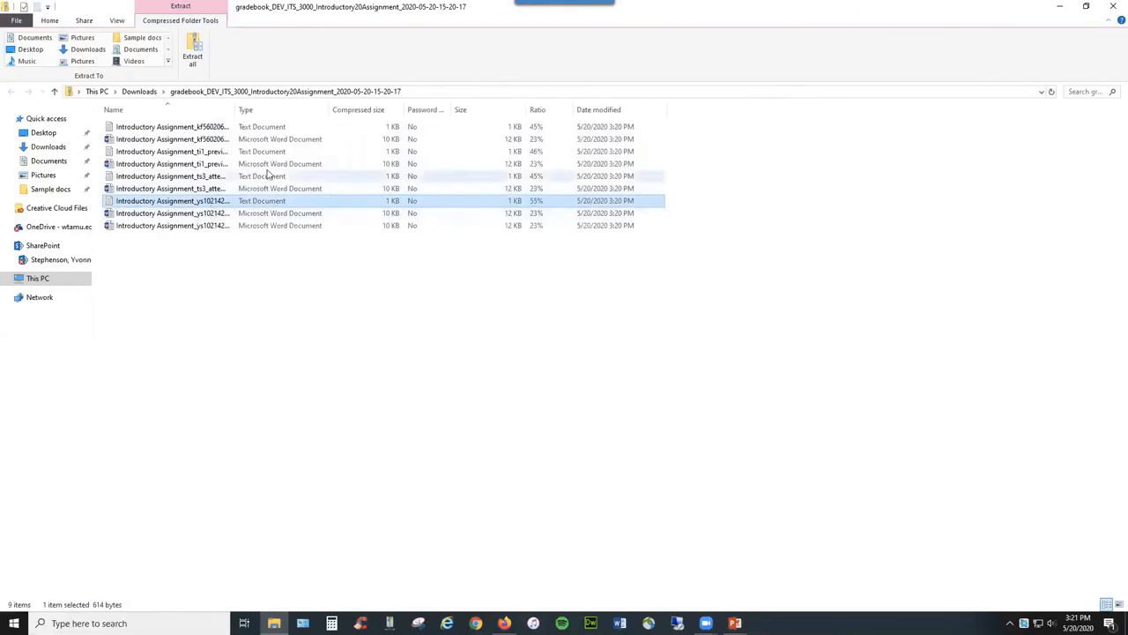
double_click(265, 226)
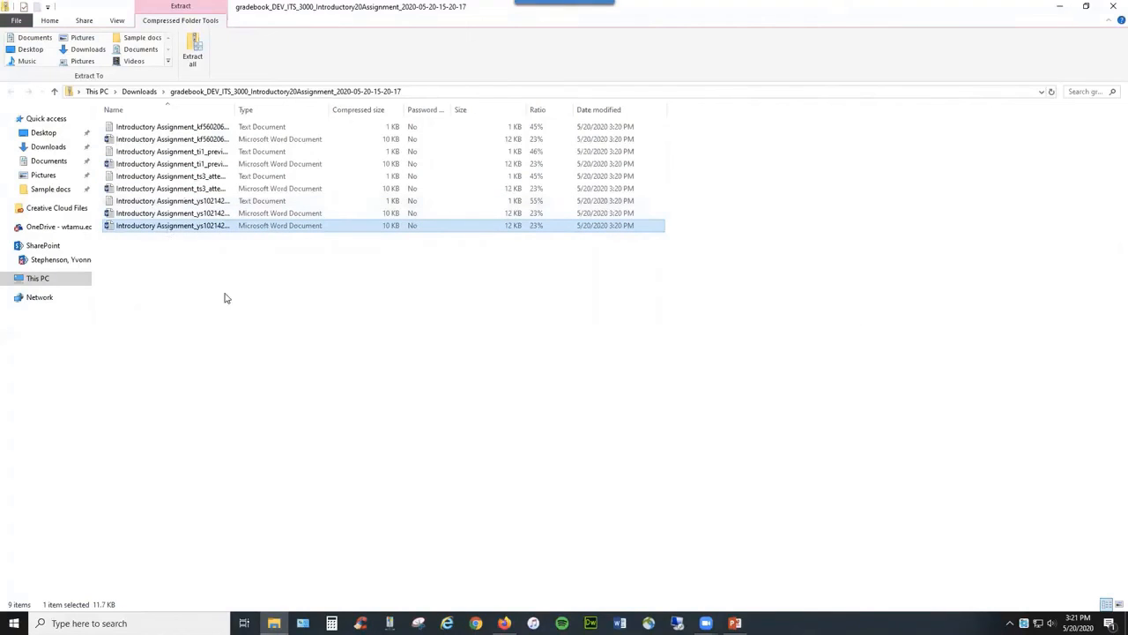
double_click(187, 228)
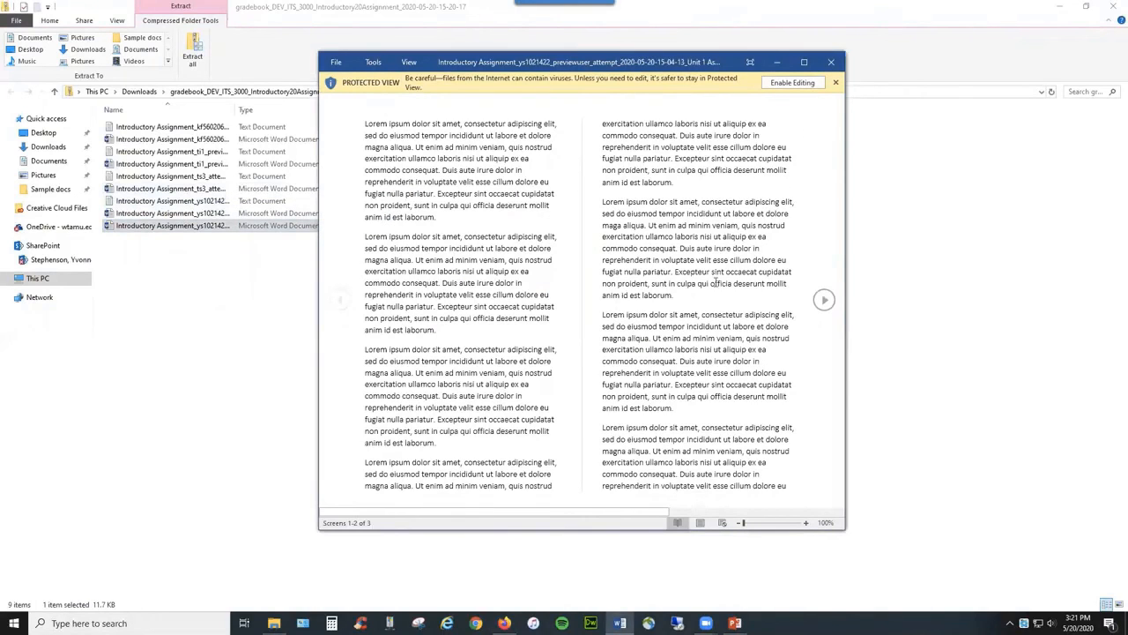
left_click(831, 62)
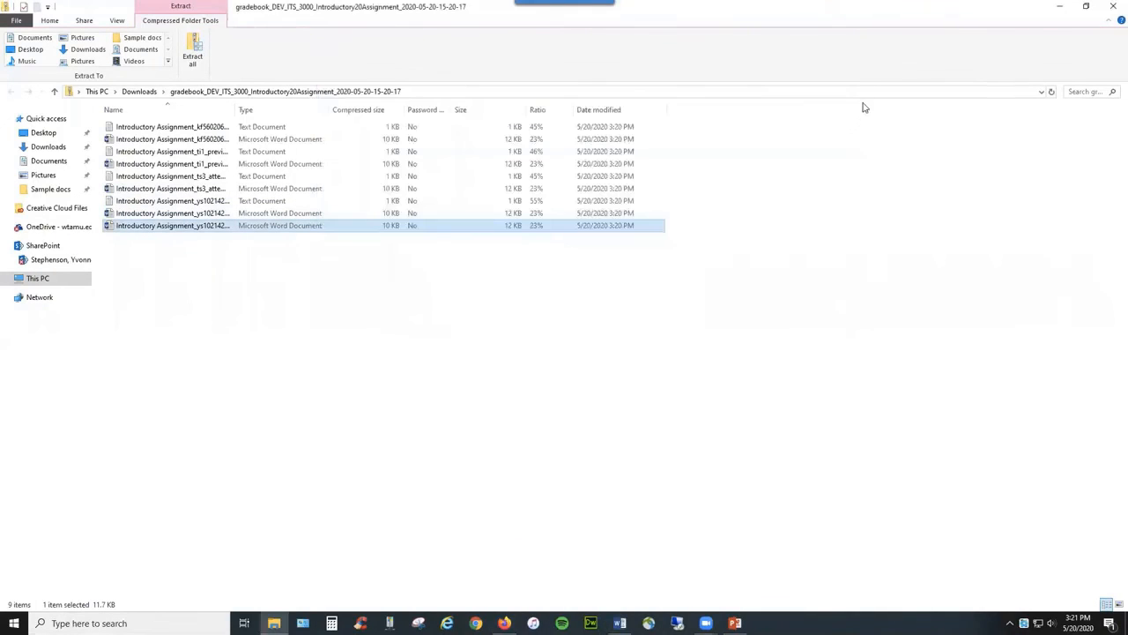
left_click(1061, 7)
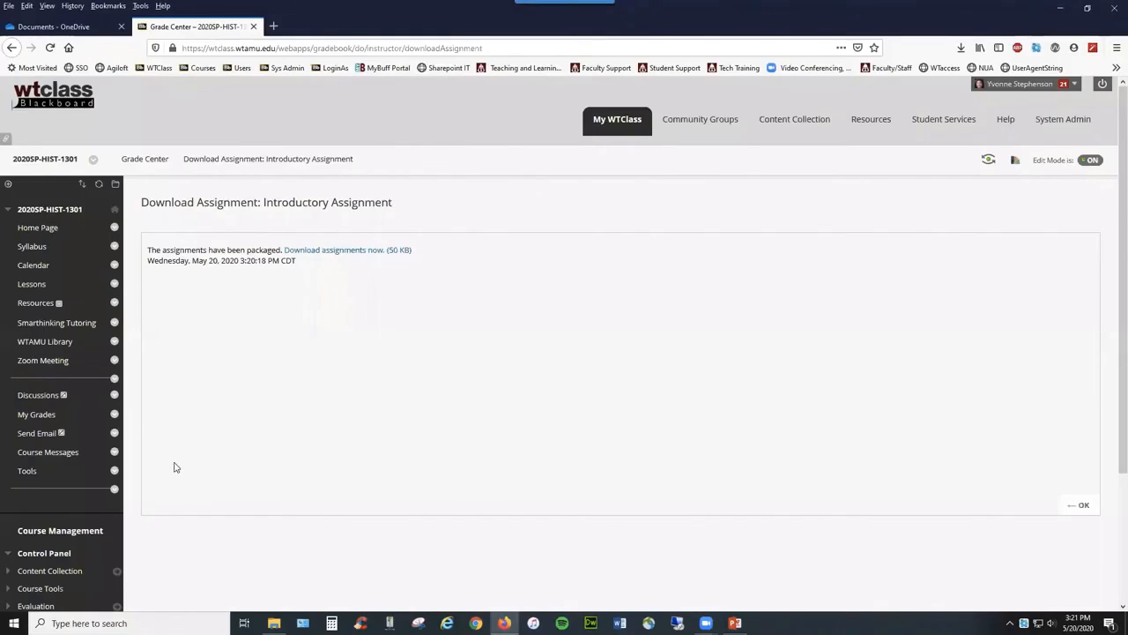
In the Full Grade Center's Unit 1 Assignemnt (Dropbox) column, enter 0 for the first student and 100 for the second.
scroll(137, 457, "down", 2)
left_click(48, 485)
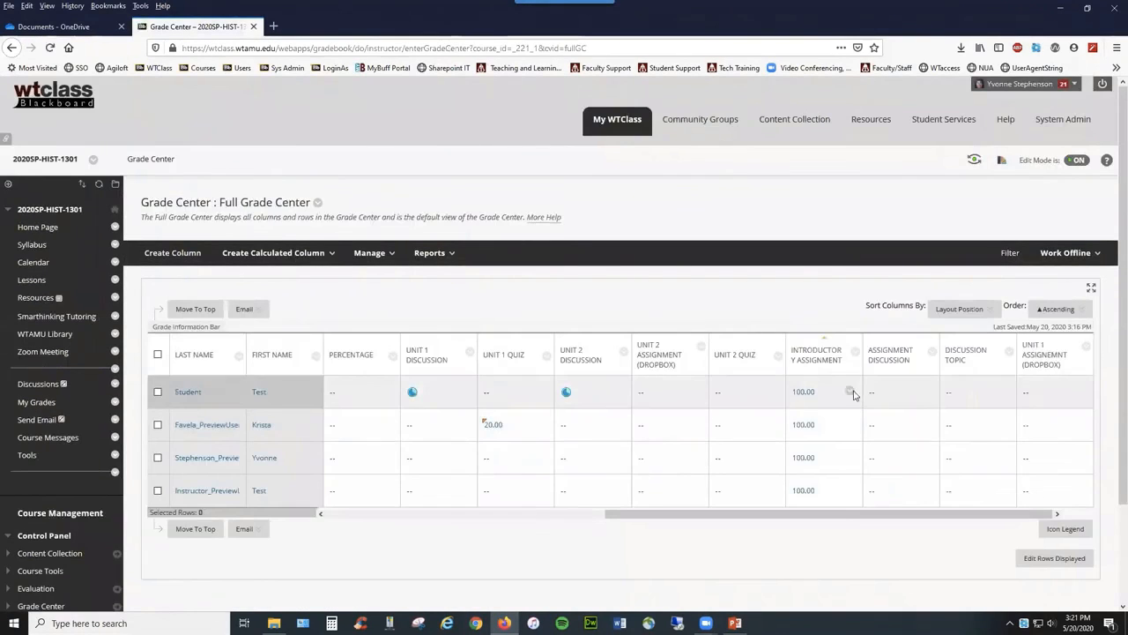
scroll(818, 391, "down", 2)
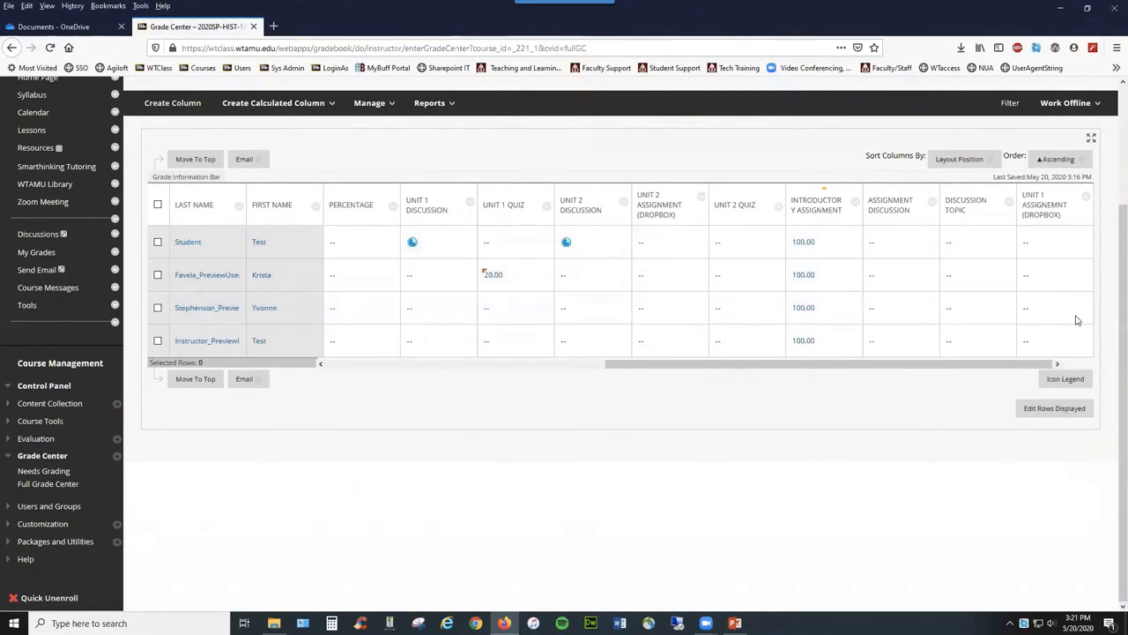
left_click(1031, 245)
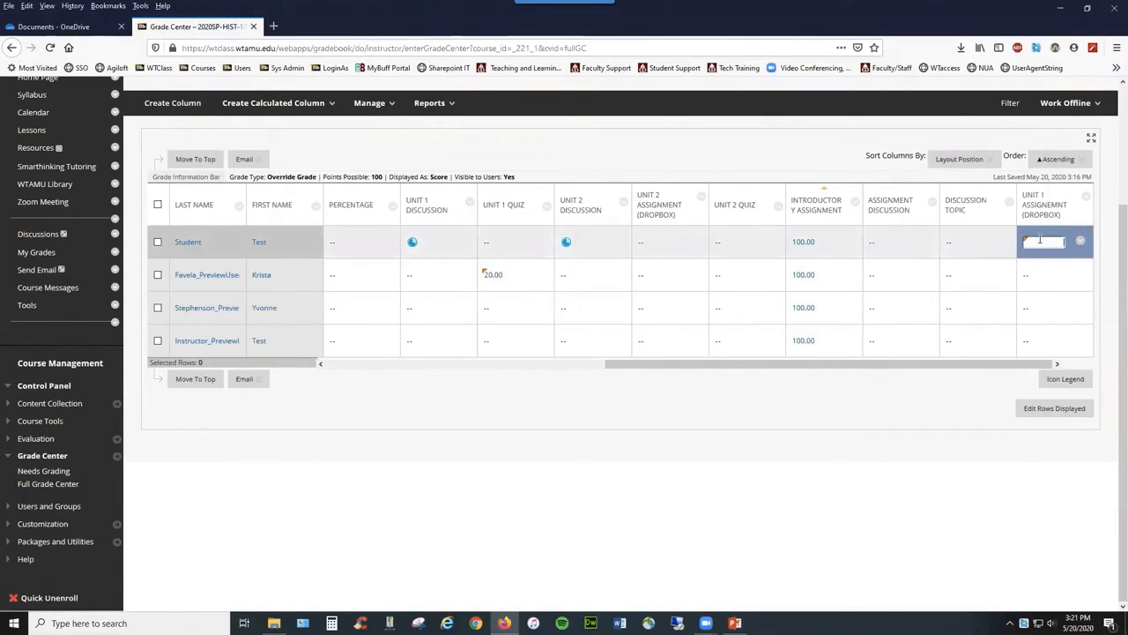
left_click(924, 441)
left_click(1037, 243)
type("0")
key("Return")
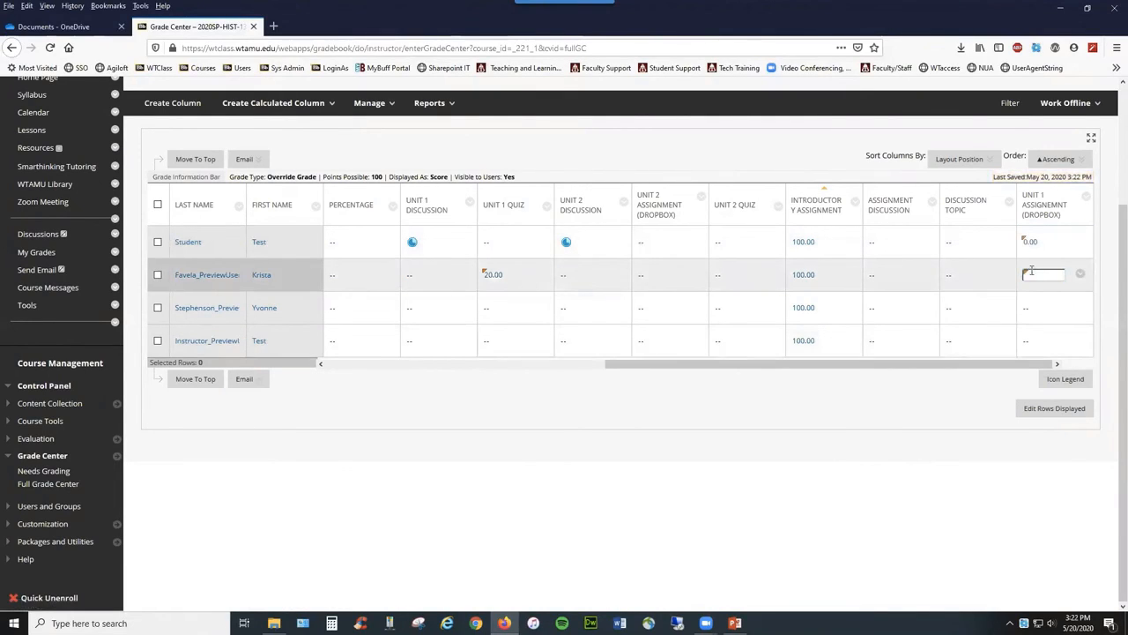
type("00")
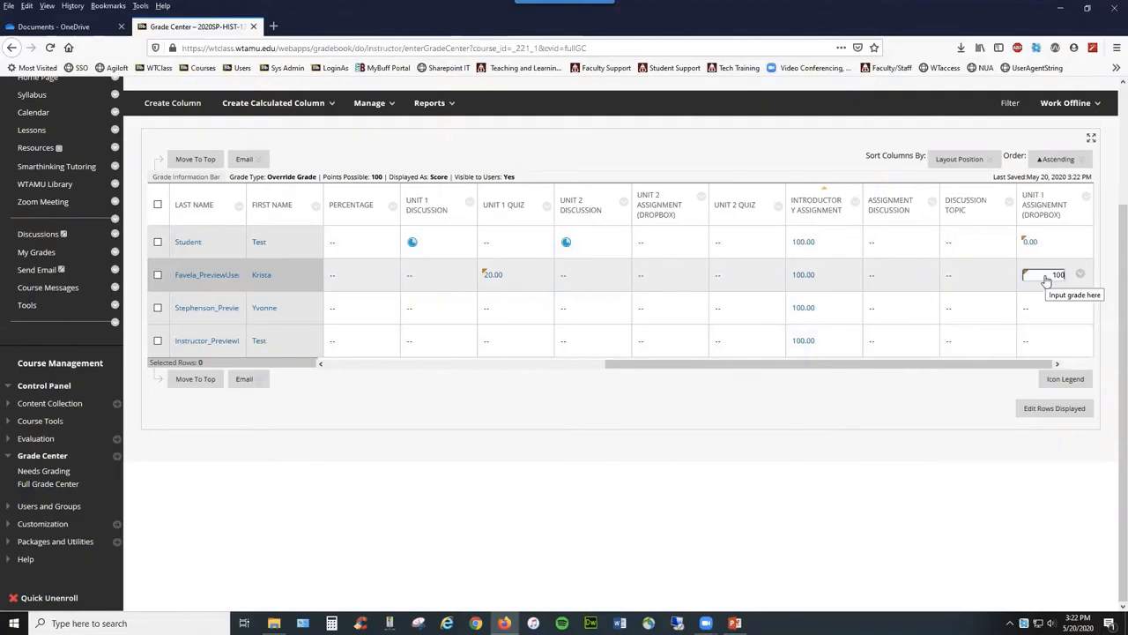
key("Return")
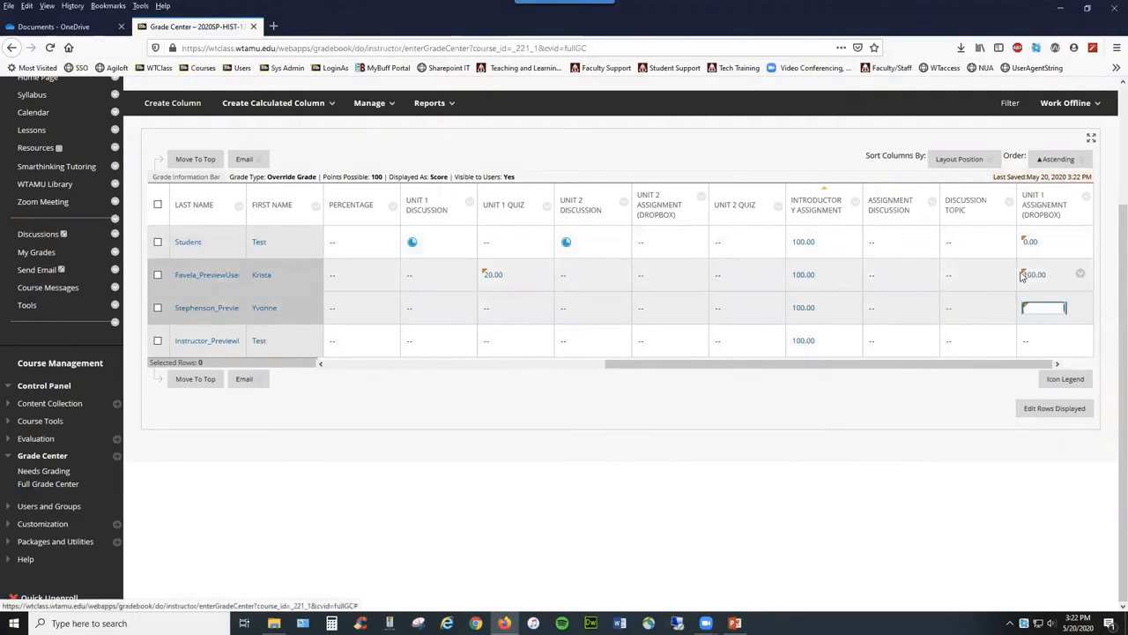